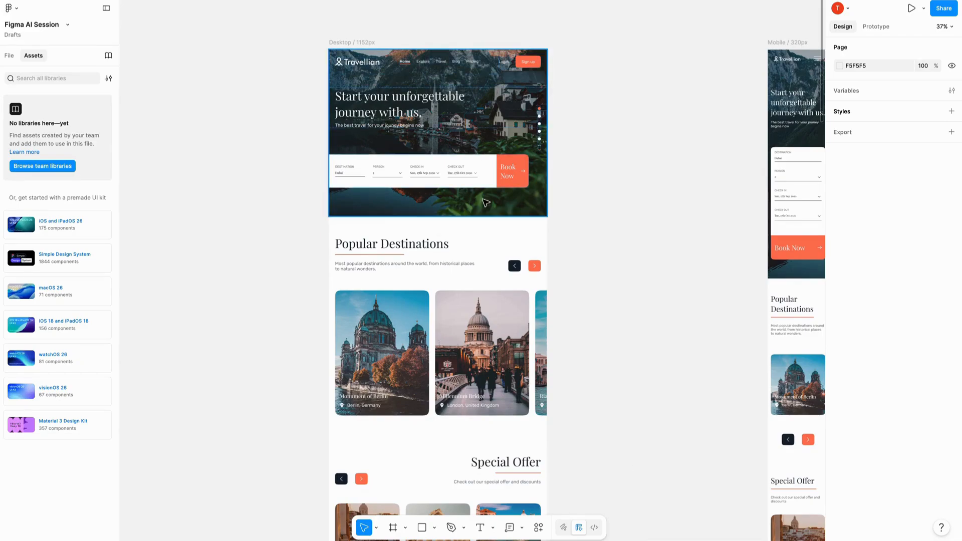
# - Examine the desktop frame's hero section, its layer structure and the matching mobile layout
pyautogui.scroll(3, 414, 50)
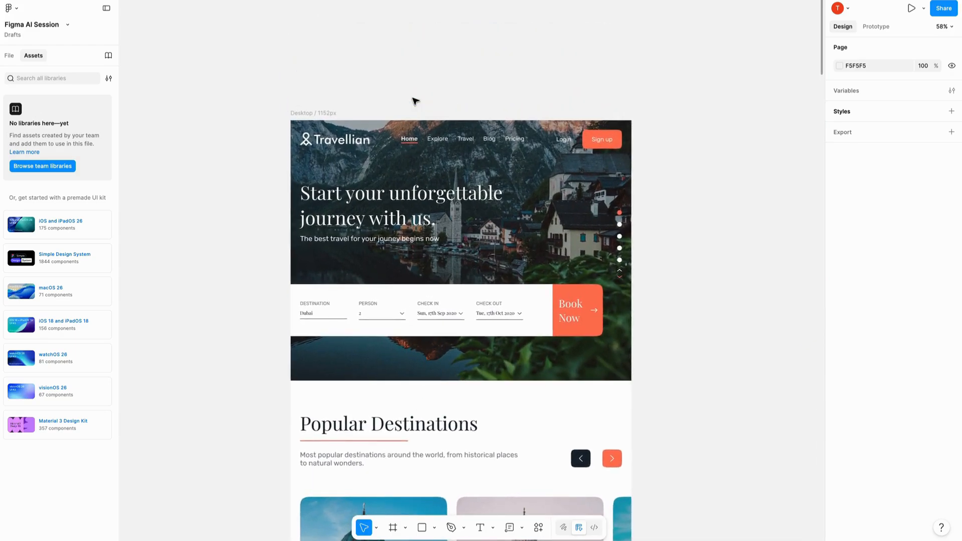
pyautogui.click(410, 186)
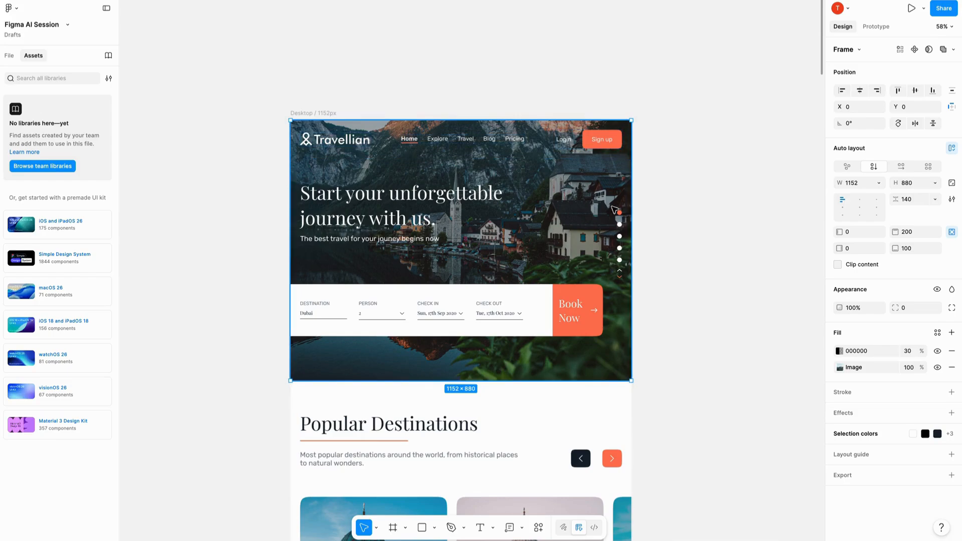
pyautogui.scroll(5, 582, 203)
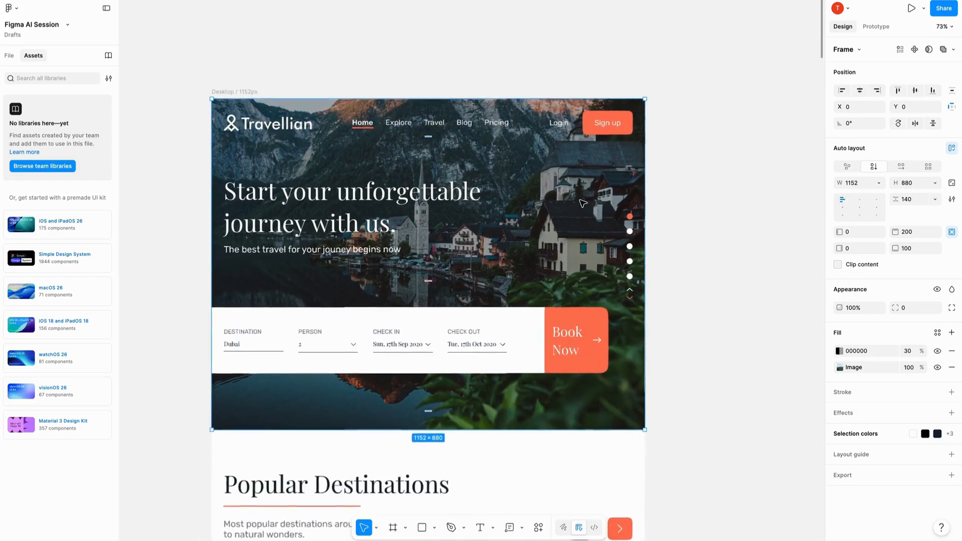
pyautogui.scroll(-5, 311, 151)
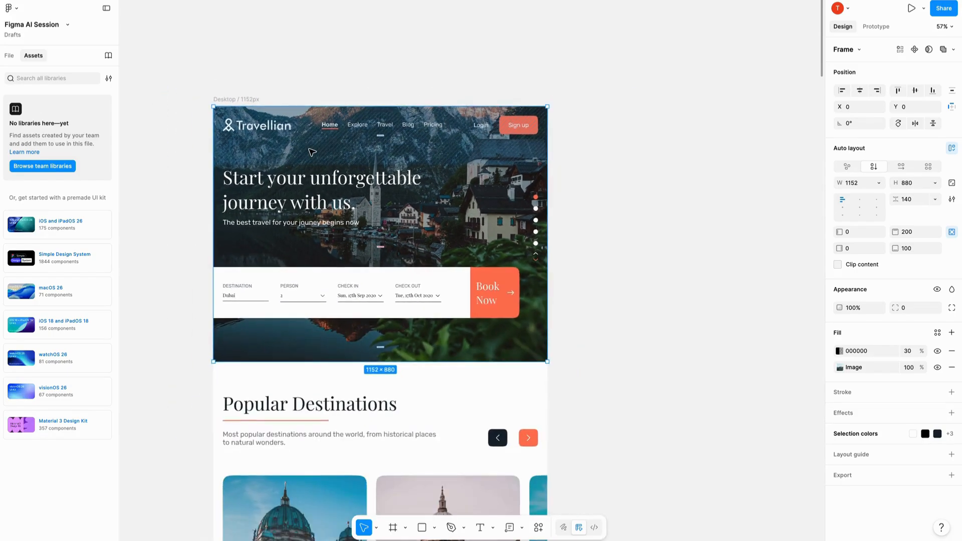
pyautogui.click(11, 58)
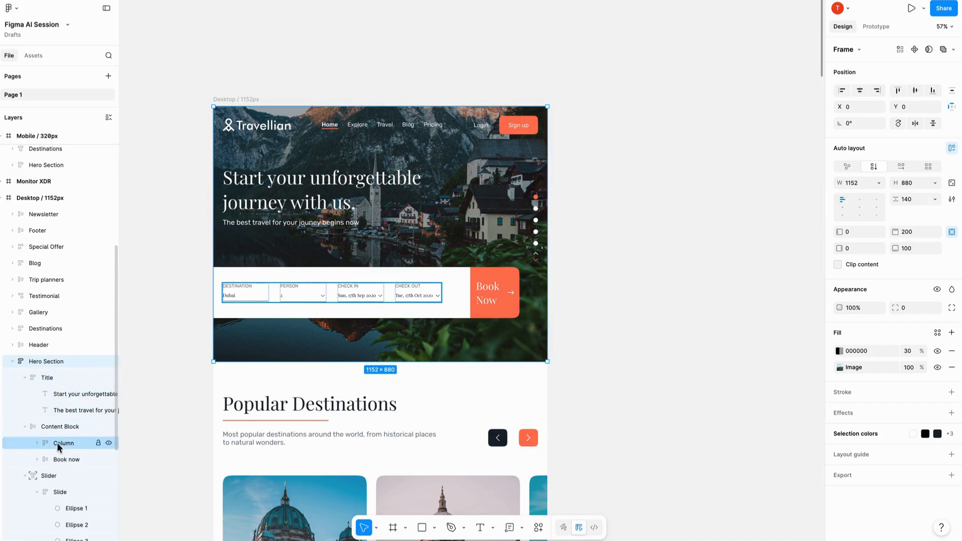
pyautogui.scroll(-3, 69, 360)
pyautogui.scroll(-3, 280, 183)
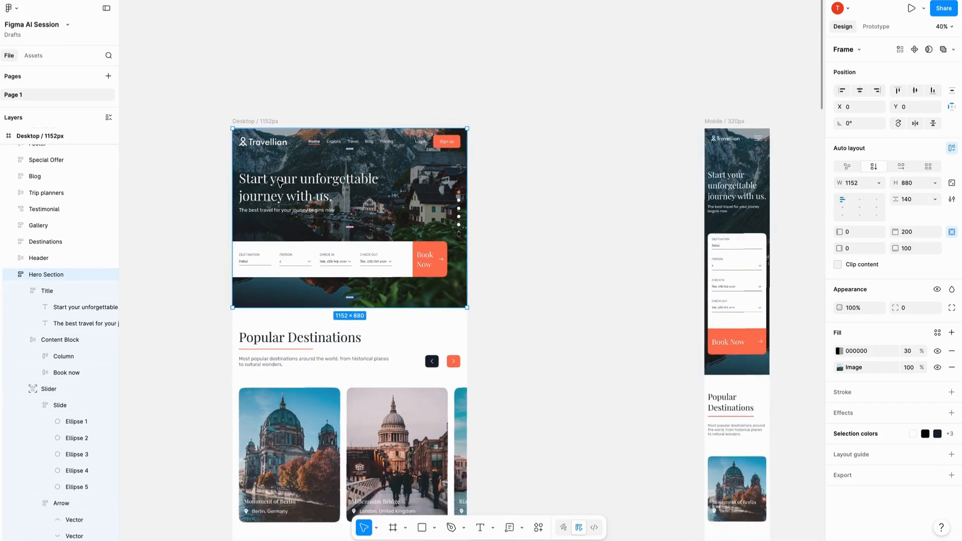
pyautogui.hscroll(12, 350, 173)
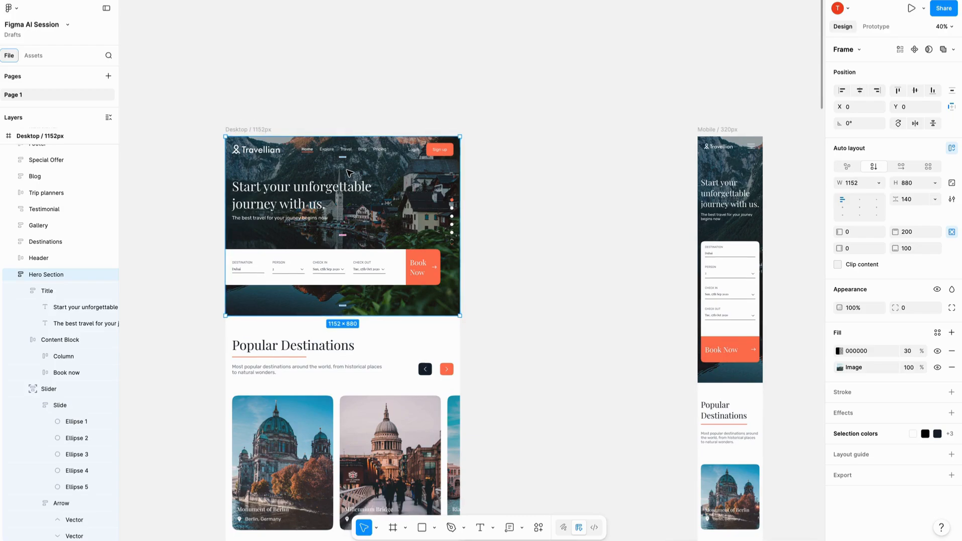
pyautogui.scroll(3, 349, 173)
pyautogui.scroll(5, 349, 173)
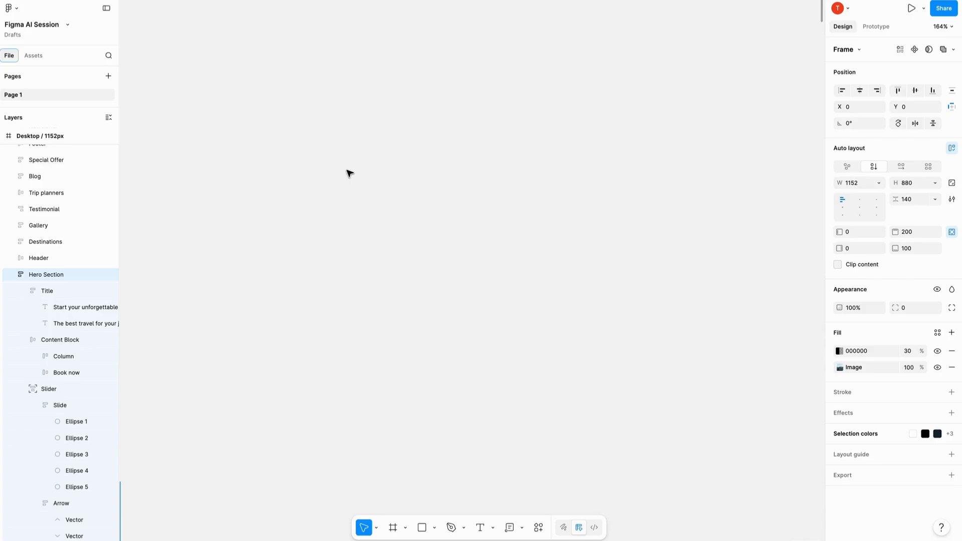
pyautogui.scroll(-10, 349, 173)
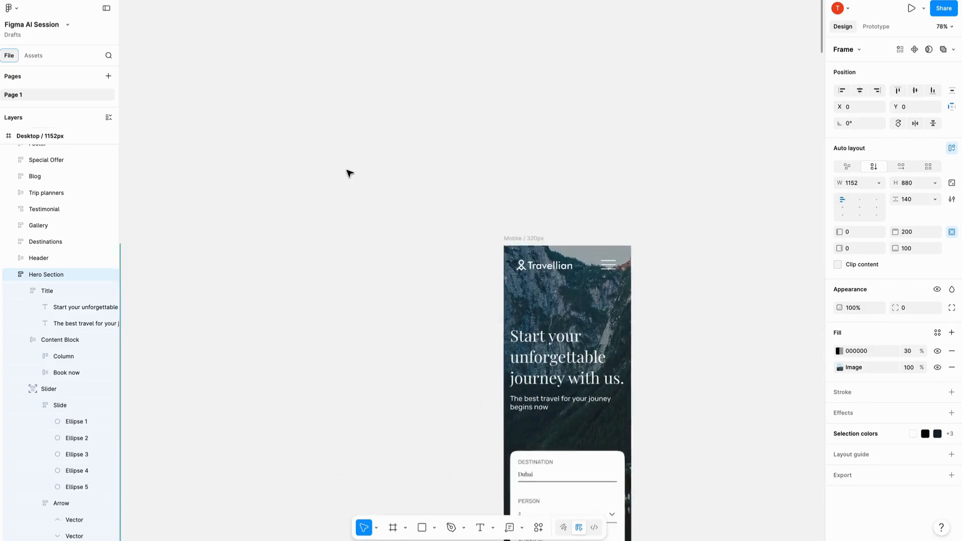
pyautogui.hscroll(-2, 349, 174)
pyautogui.scroll(-2, 349, 173)
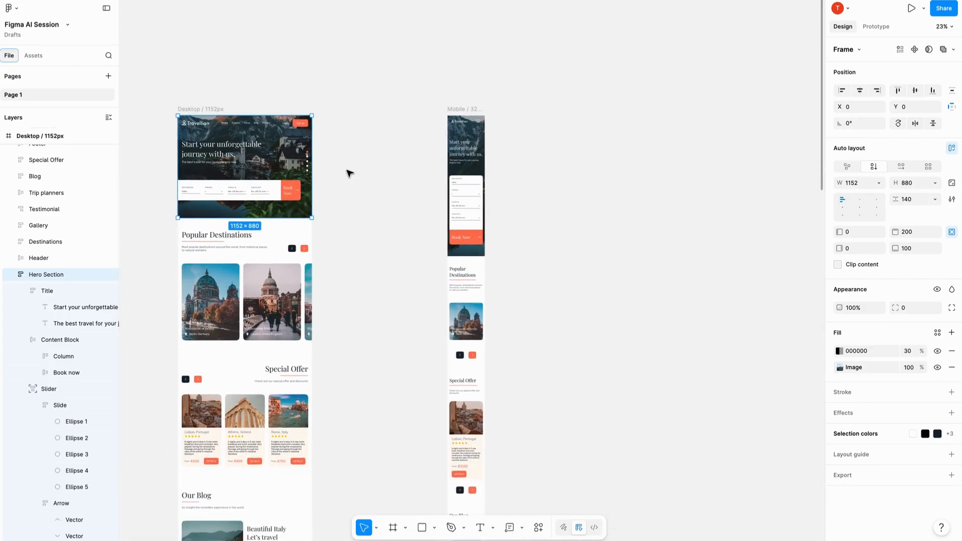
# - Copy the desktop hero section and paste it as a standalone frame on empty canvas beyond the mobile frame
pyautogui.rightClick(276, 147)
pyautogui.click(320, 149)
pyautogui.click(696, 134)
pyautogui.scroll(8, 696, 135)
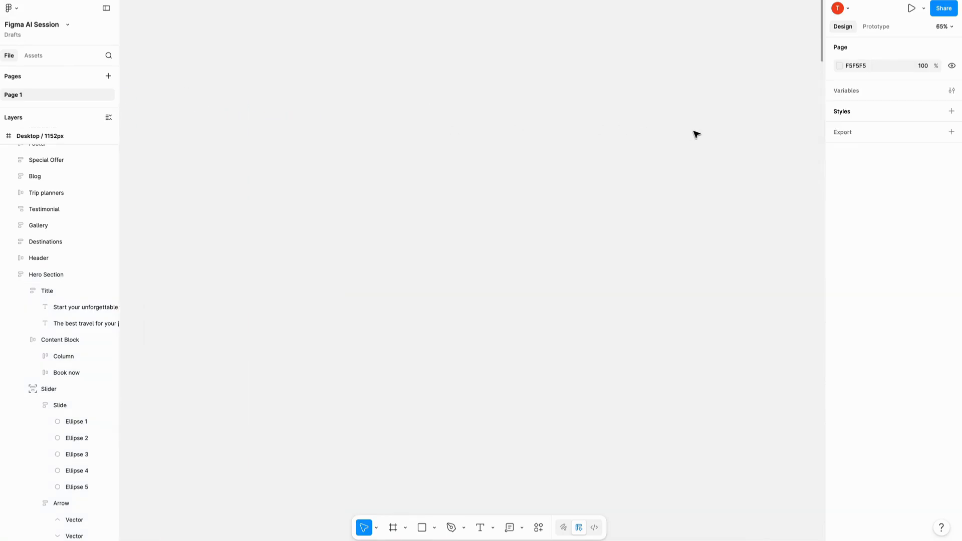
pyautogui.rightClick(385, 151)
pyautogui.click(399, 156)
pyautogui.scroll(-4, 291, 148)
pyautogui.scroll(4, 290, 149)
pyautogui.hscroll(5, 290, 149)
pyautogui.scroll(-2, 290, 149)
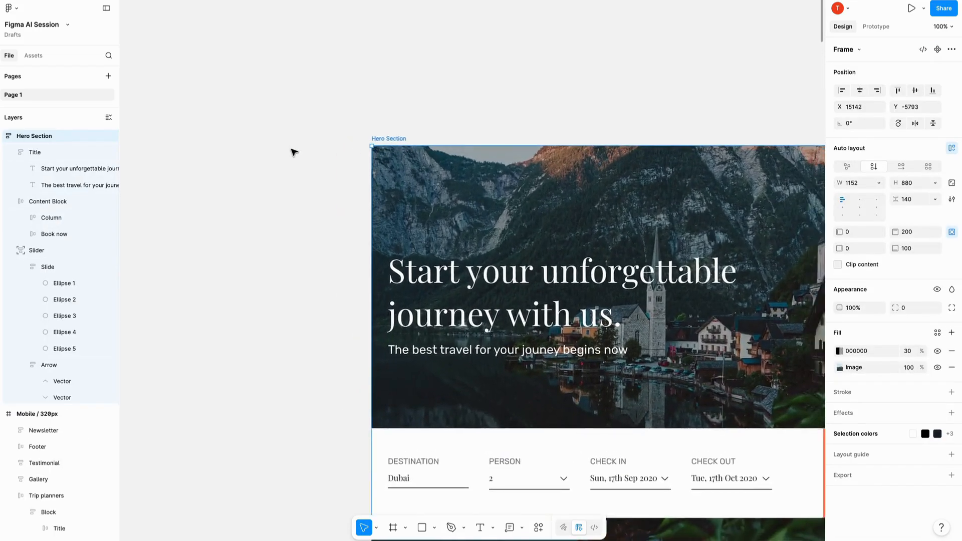
# - Move the title and the booking content block out of the copied hero section onto empty canvas
pyautogui.scroll(-3, 290, 149)
pyautogui.click(301, 205)
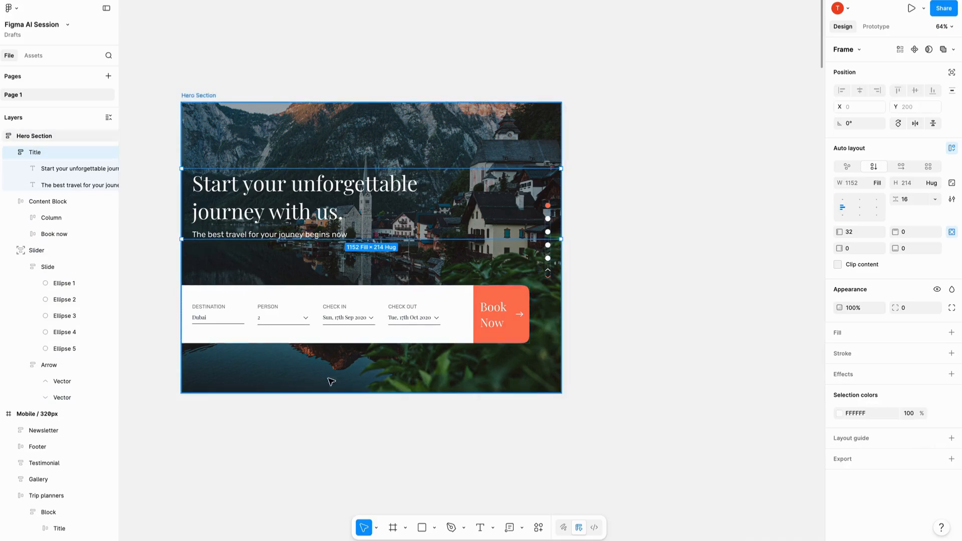
pyautogui.scroll(-3, 400, 221)
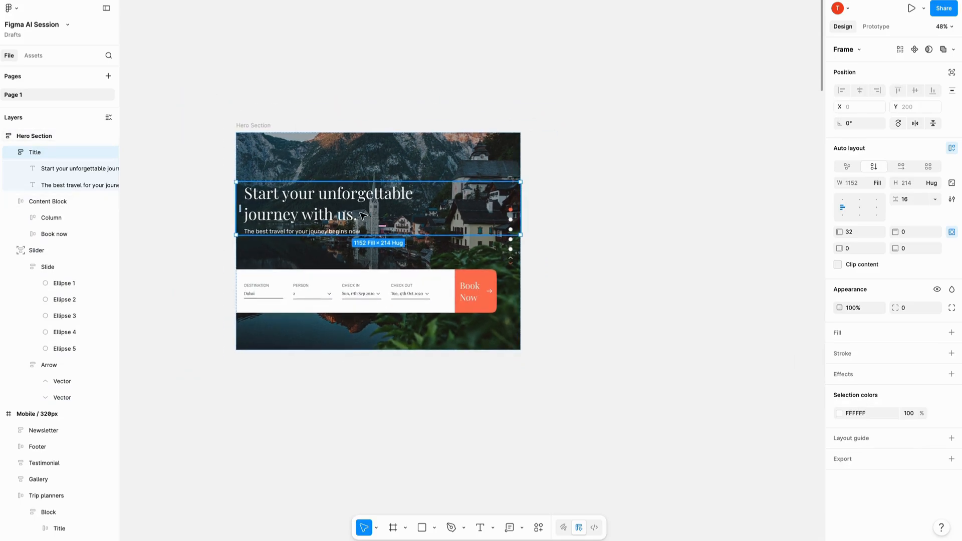
pyautogui.moveTo(348, 209); pyautogui.dragTo(513, 75)
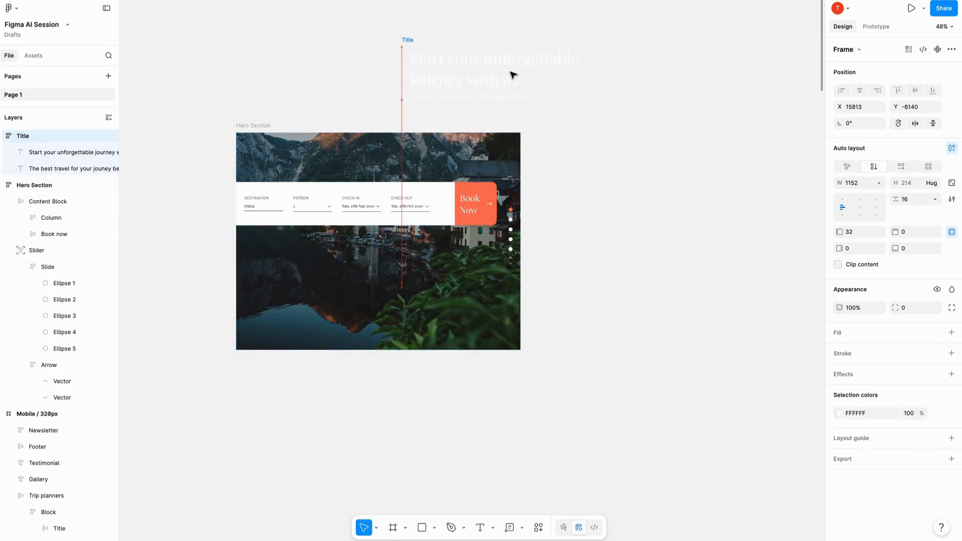
pyautogui.click(55, 185)
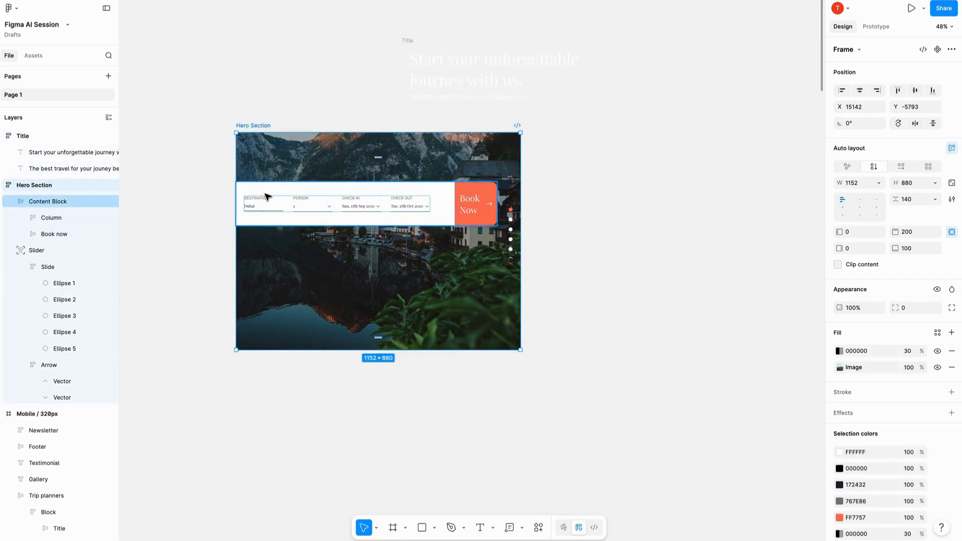
pyautogui.moveTo(341, 202); pyautogui.dragTo(659, 155)
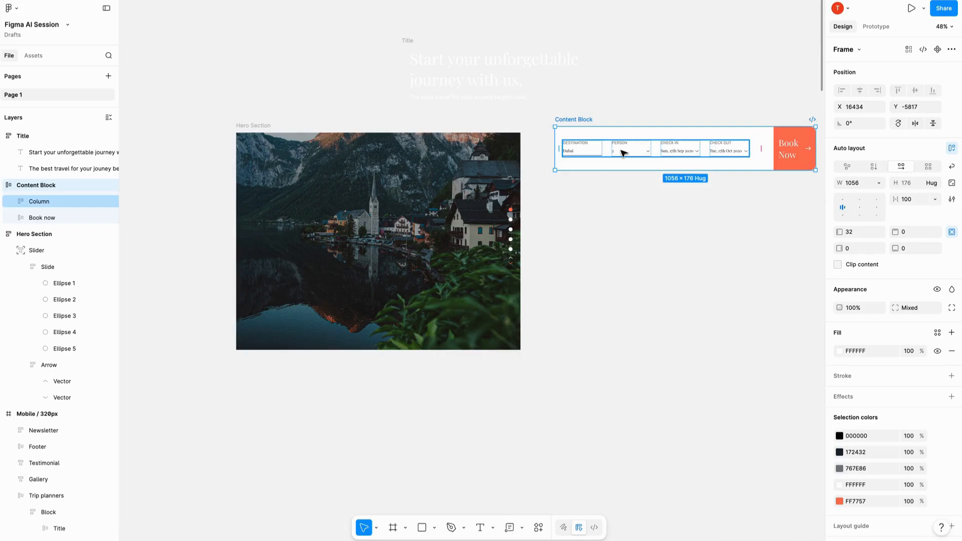
# - Move the slider dots out of the copied hero section to the empty canvas below the booking content block
pyautogui.click(393, 220)
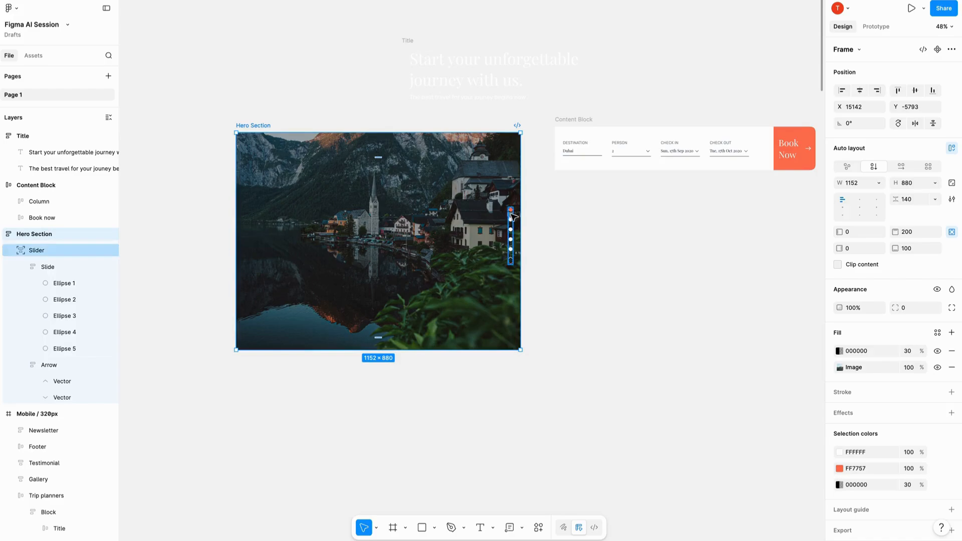
pyautogui.click(511, 232)
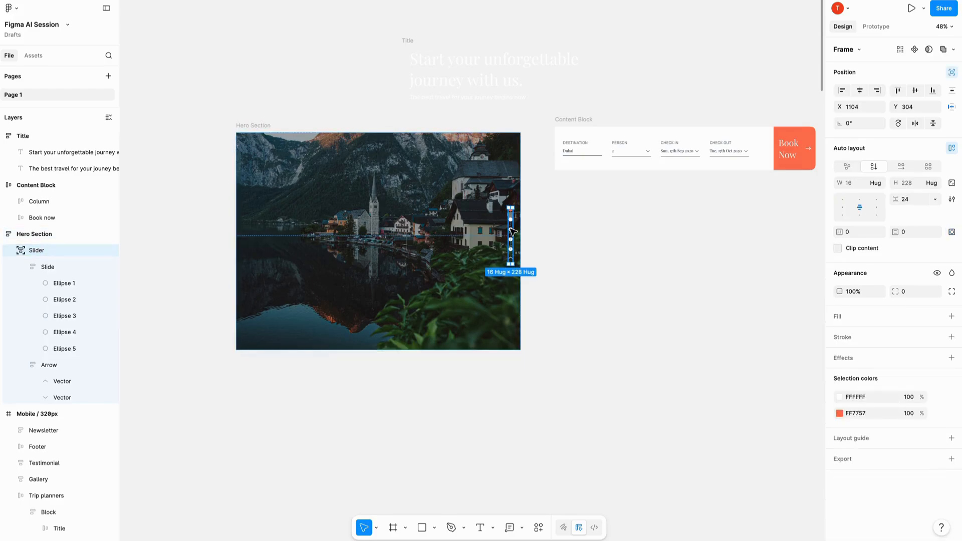
pyautogui.scroll(5, 511, 232)
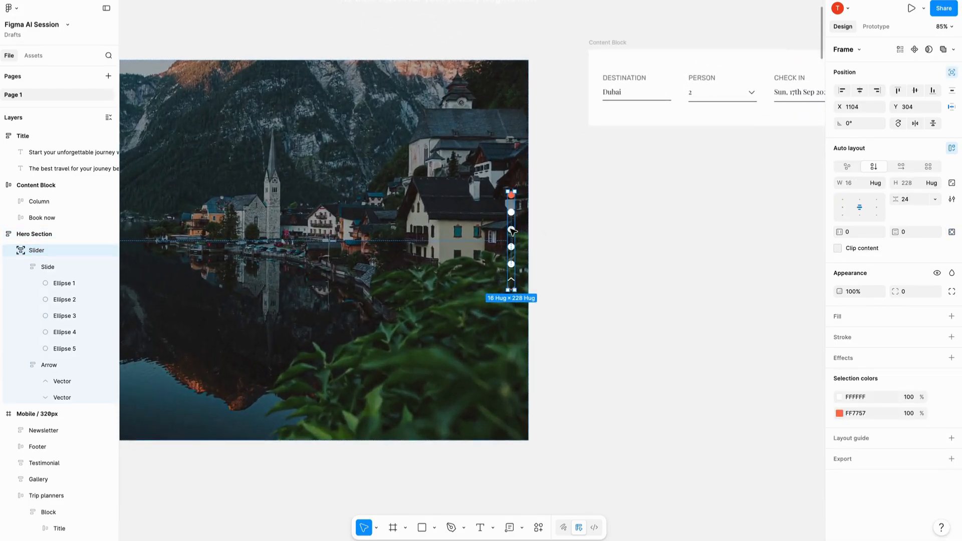
pyautogui.scroll(-5, 511, 231)
pyautogui.moveTo(511, 232); pyautogui.dragTo(636, 219)
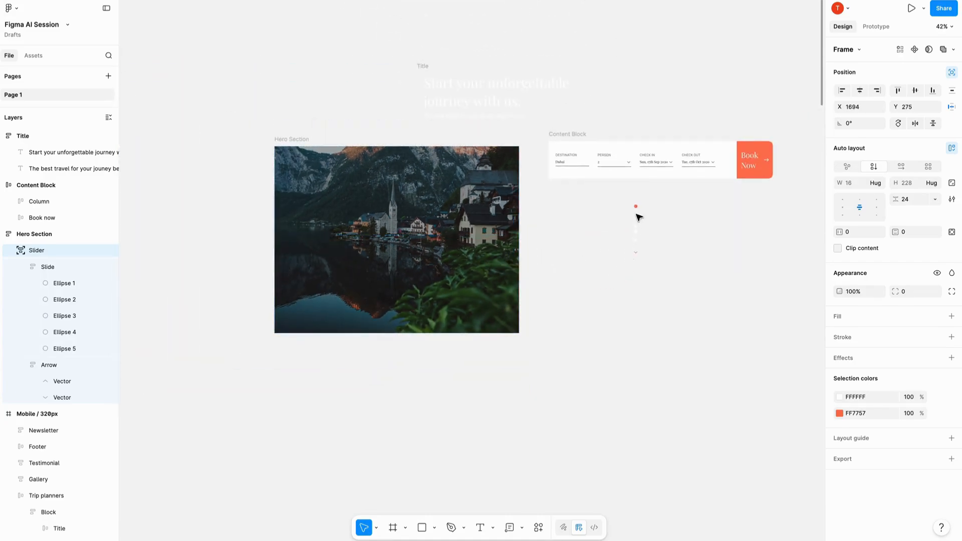
# - Export the emptied hero section frame as a PNG at 4x scale
pyautogui.click(352, 262)
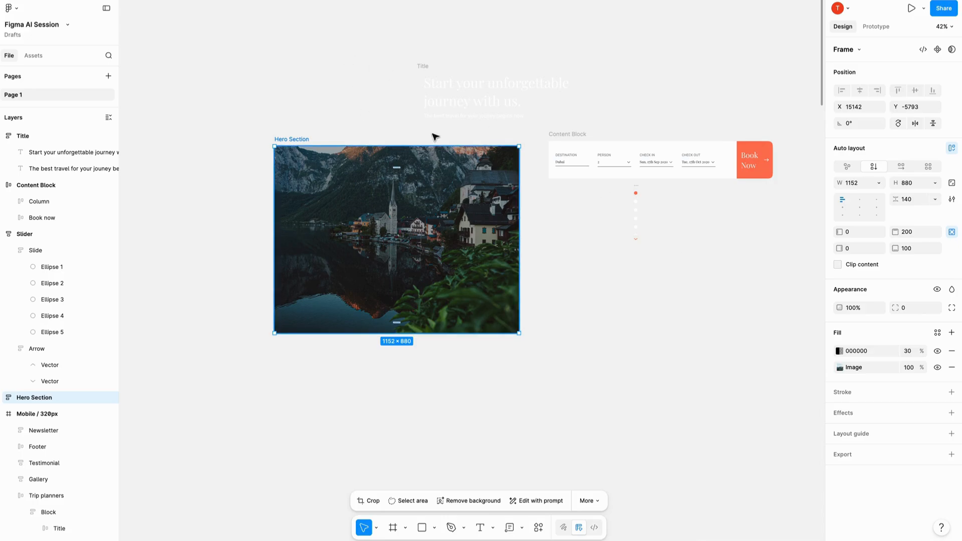
pyautogui.click(843, 459)
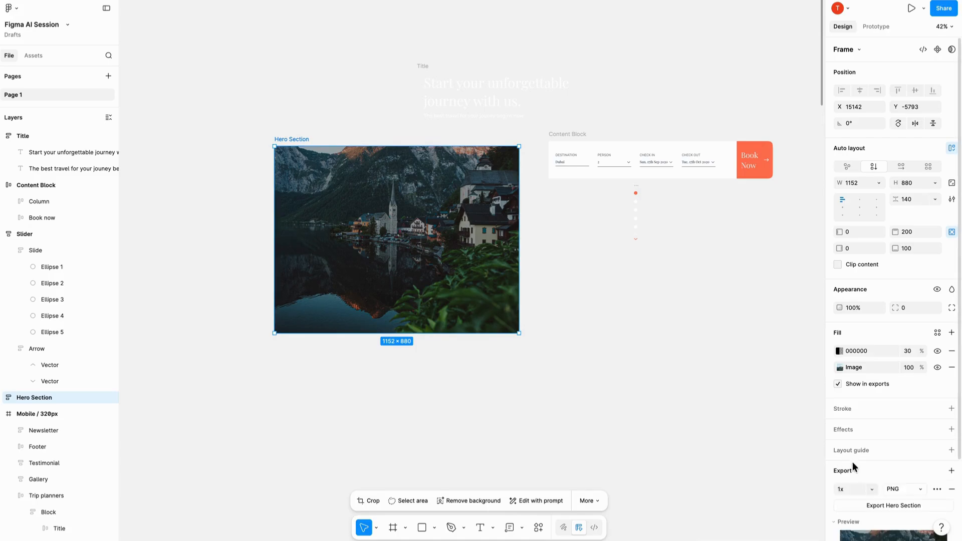
pyautogui.scroll(-3, 882, 501)
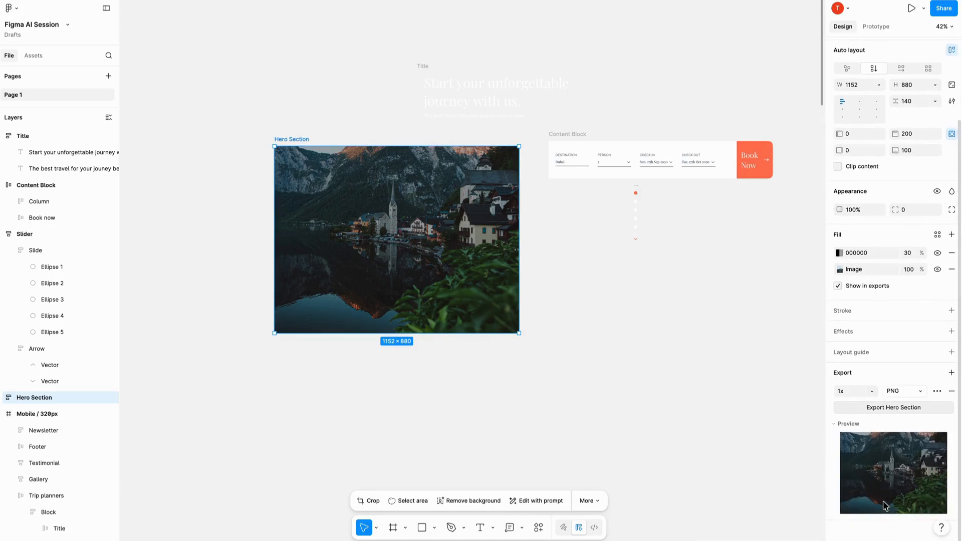
pyautogui.click(867, 394)
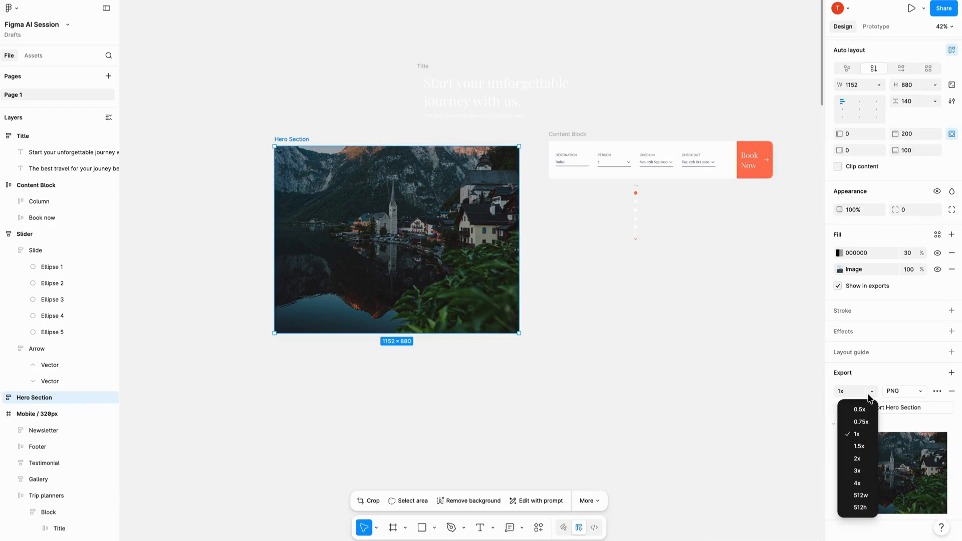
pyautogui.click(857, 483)
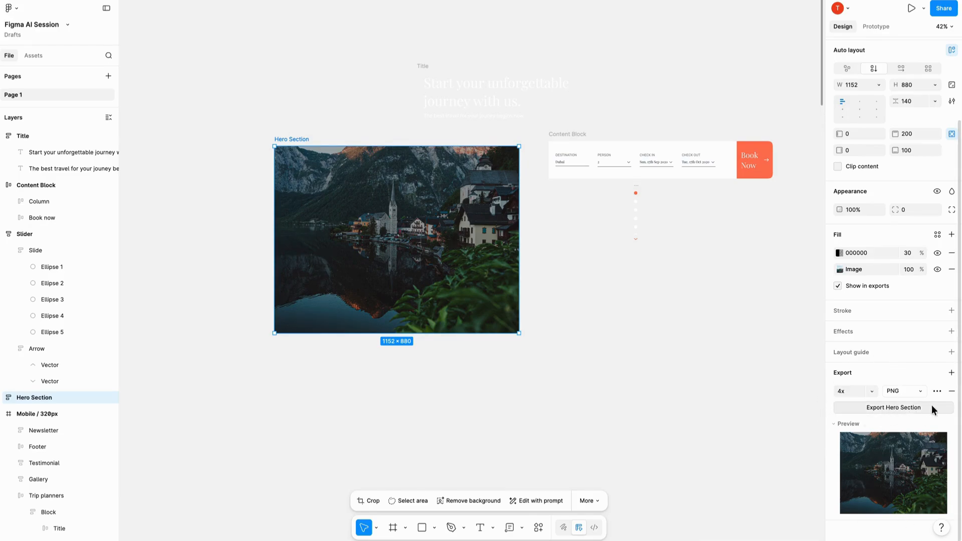
pyautogui.click(905, 411)
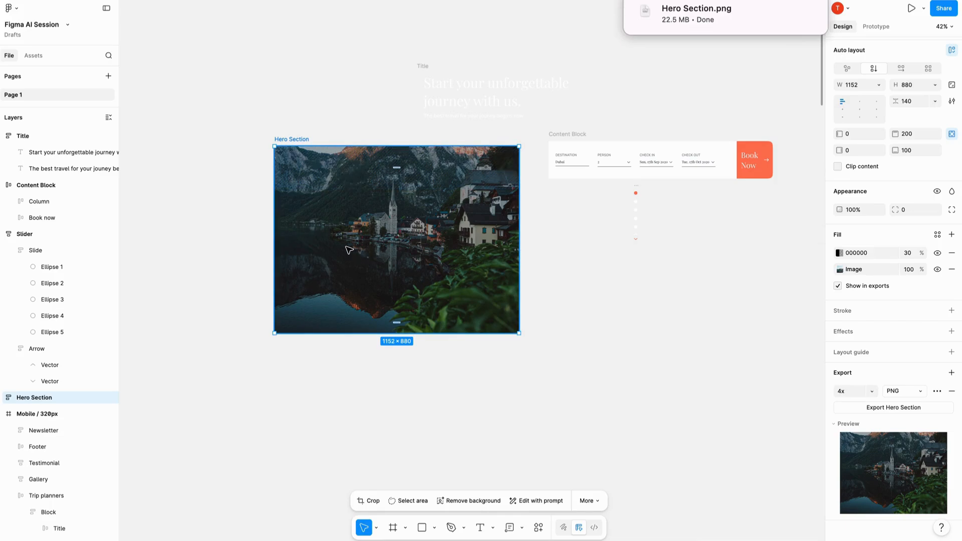
# - Remove the 30% black 000000 overlay fill from the copied hero section, keeping only its image fill
pyautogui.click(951, 253)
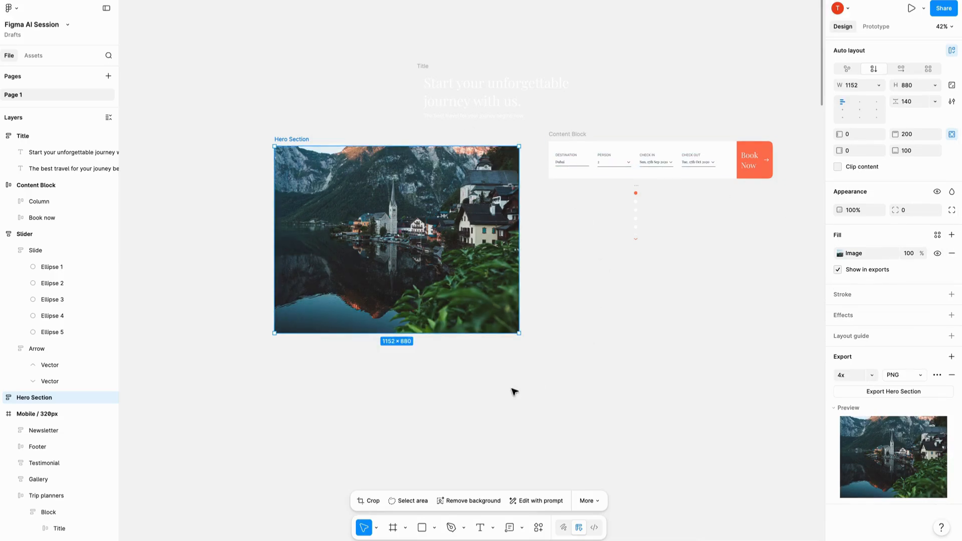
pyautogui.scroll(5, 434, 144)
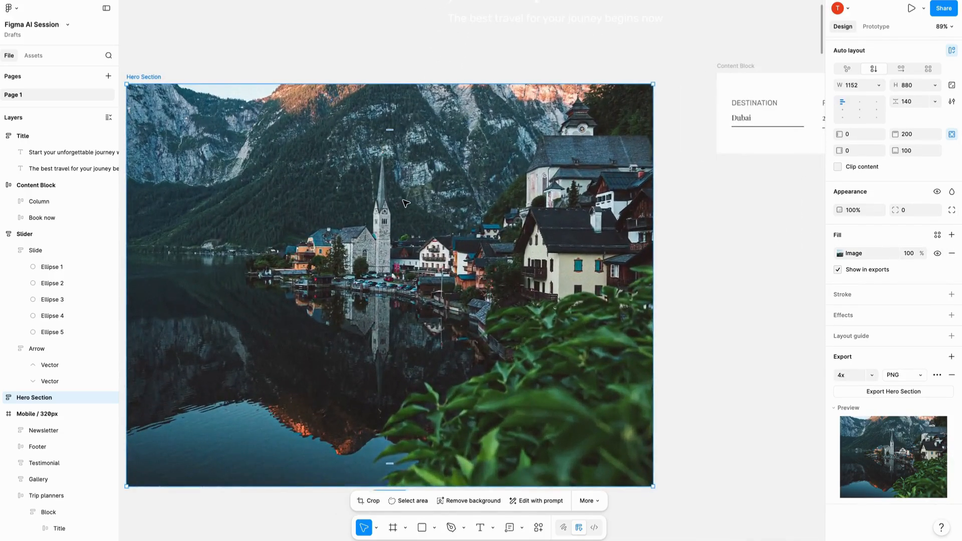
pyautogui.scroll(-3, 495, 100)
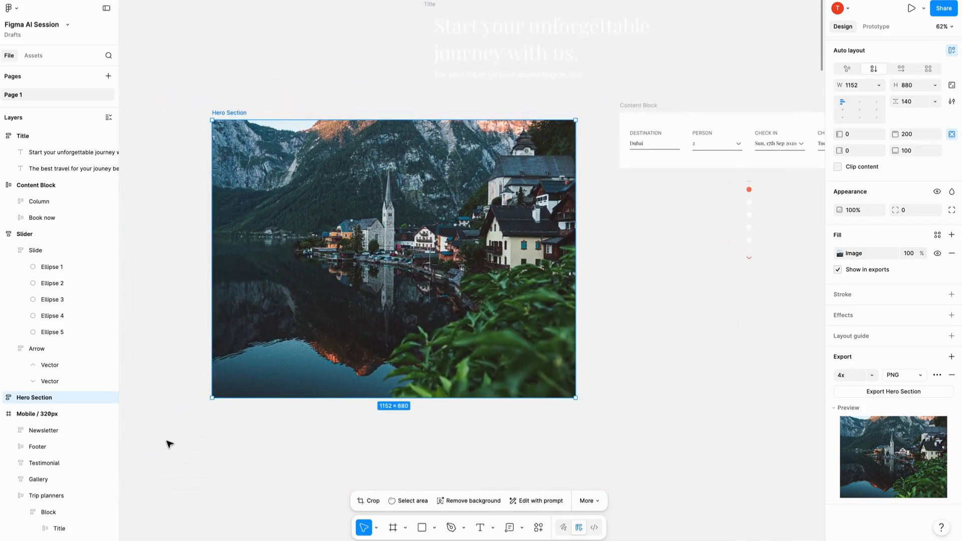
# - Open the downloaded Hero Section.png to check it, return to the Figma file and clear the selection
pyautogui.scroll(-3, 260, 146)
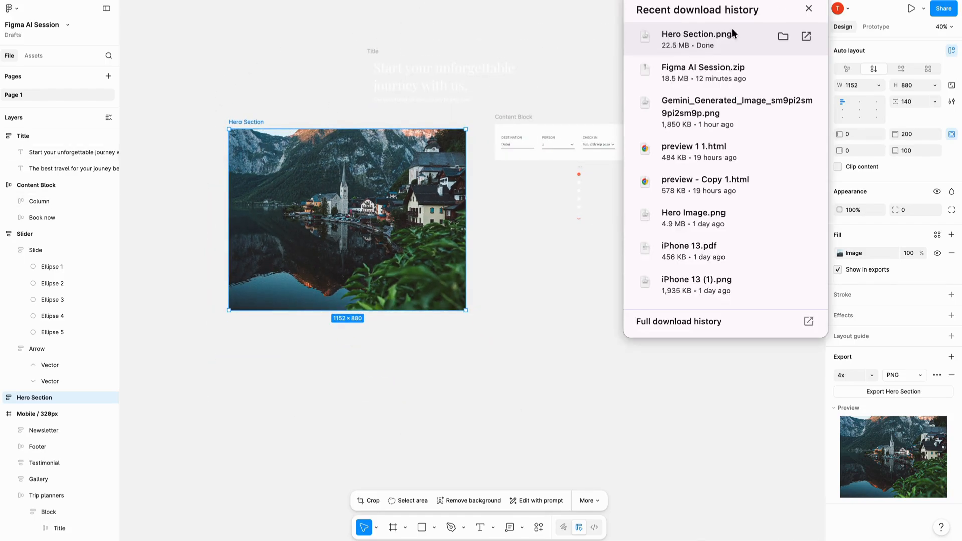
pyautogui.click(667, 42)
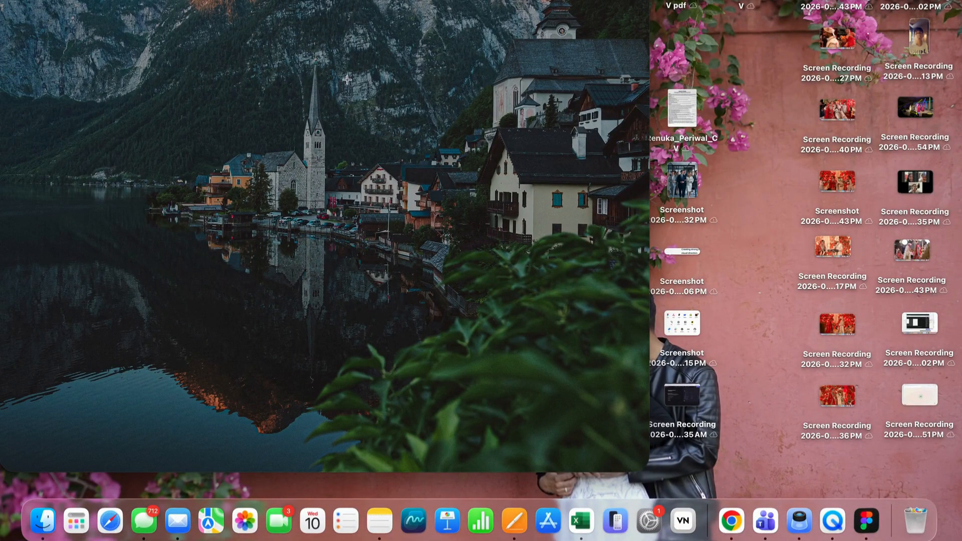
pyautogui.hotkey('ctrl', 'Right')
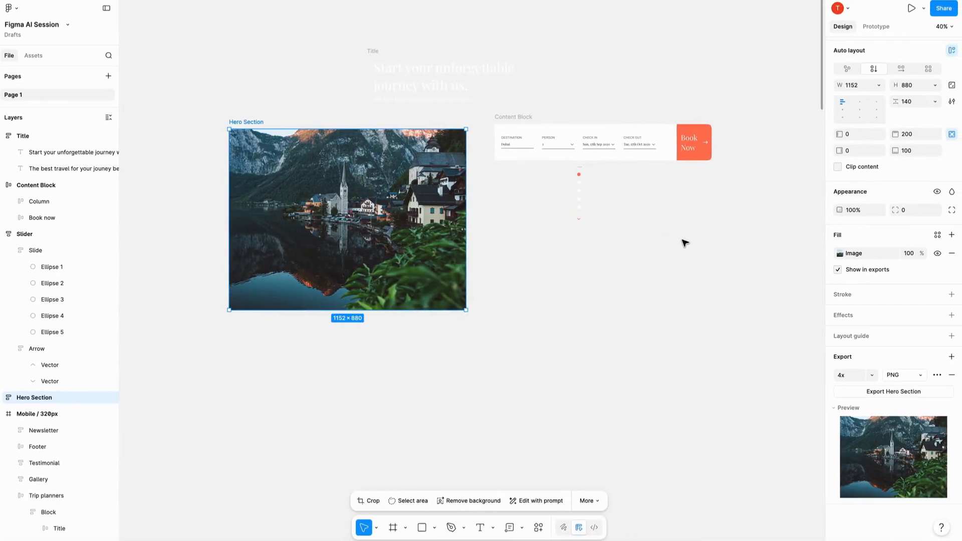
pyautogui.click(685, 244)
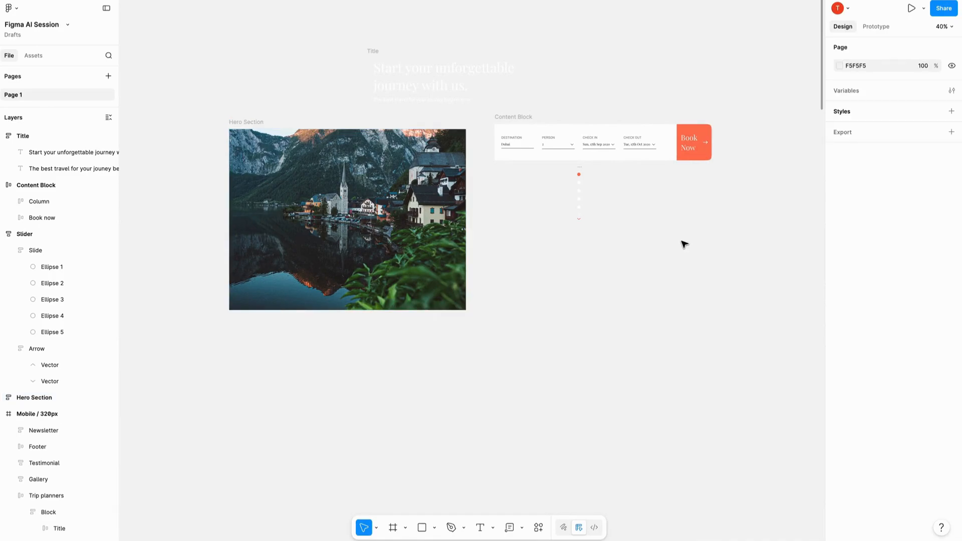
pyautogui.scroll(-5, 344, 180)
pyautogui.hscroll(-5, 345, 180)
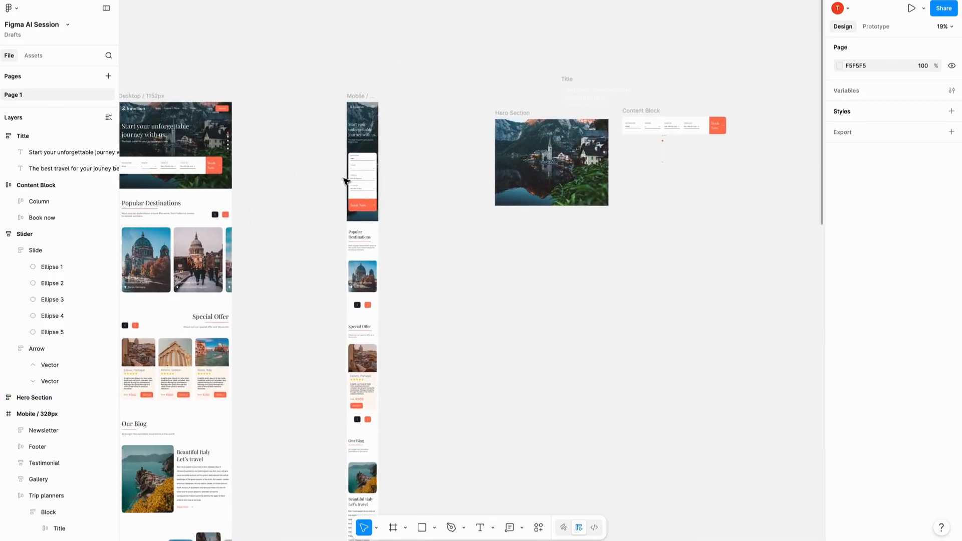
# - Post the comment "test" on the Book Now button in the Desktop / 1152px hero section
pyautogui.scroll(-5, 568, 257)
pyautogui.hscroll(-4, 567, 257)
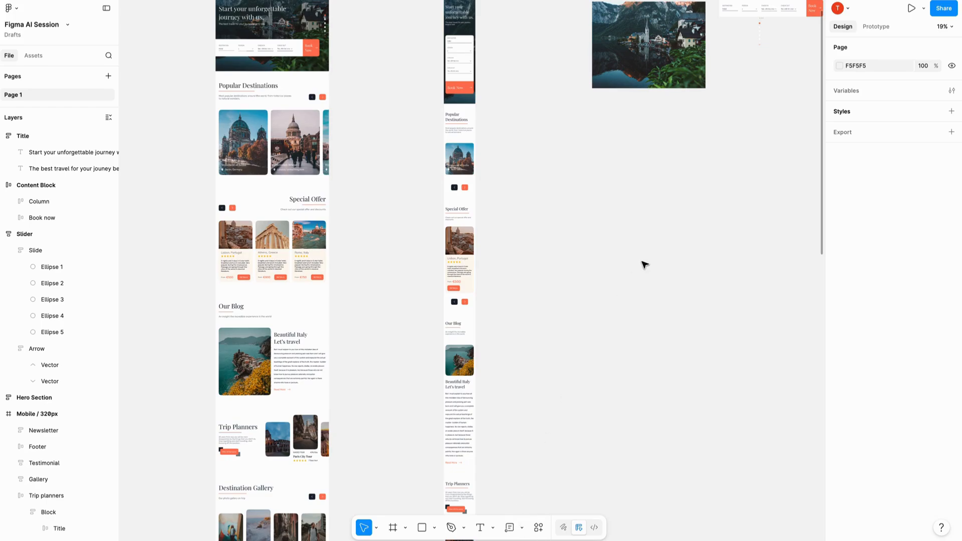
pyautogui.press('c')
pyautogui.scroll(5, 644, 257)
pyautogui.hscroll(-2, 644, 258)
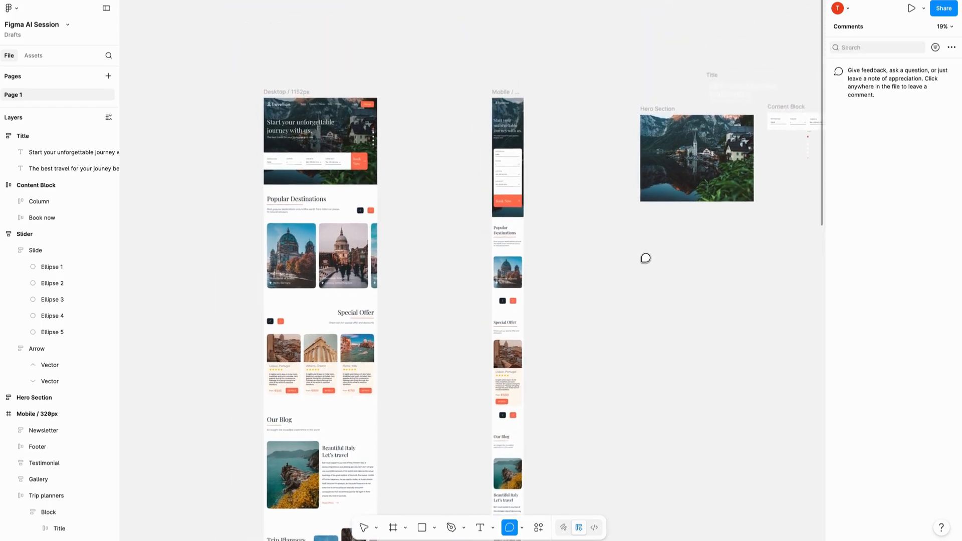
pyautogui.scroll(5, 374, 202)
pyautogui.click(339, 220)
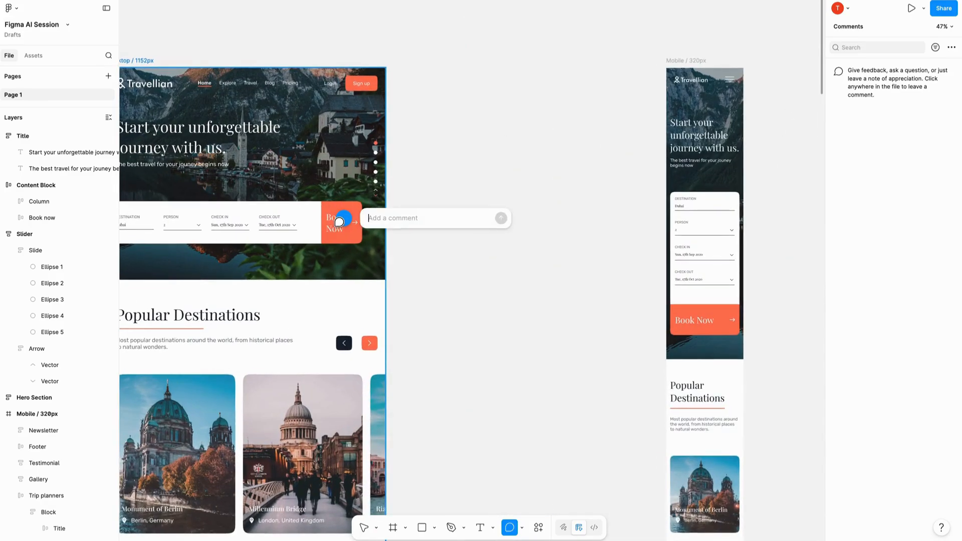
pyautogui.write('test')
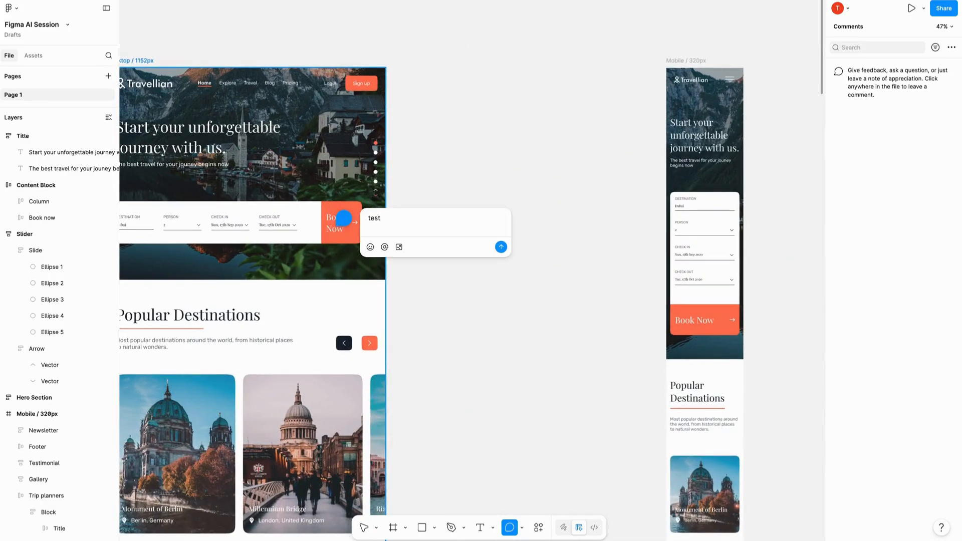
pyautogui.press('Return')
# - Open the posted comment's thread, start a reply with an @ mention, and close the thread without sending it
pyautogui.click(345, 221)
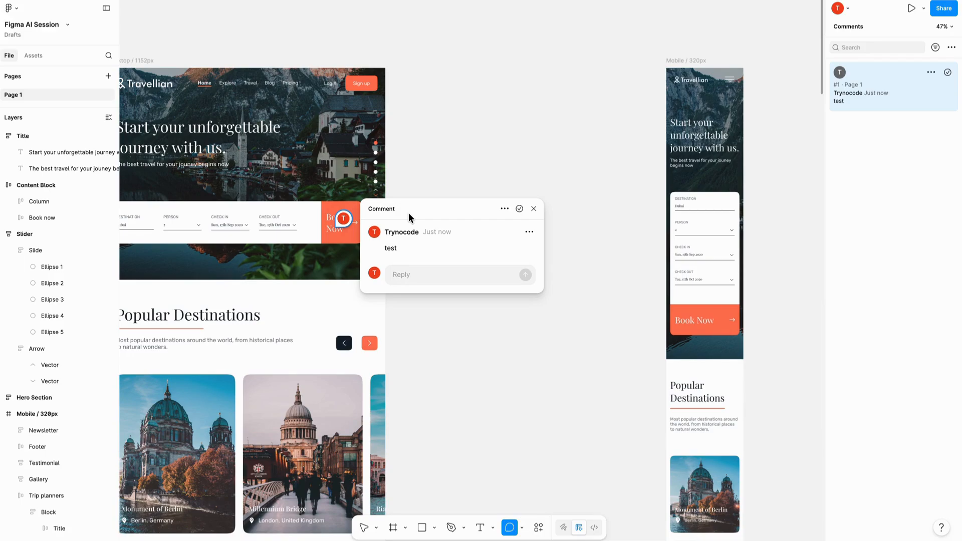
pyautogui.write('@')
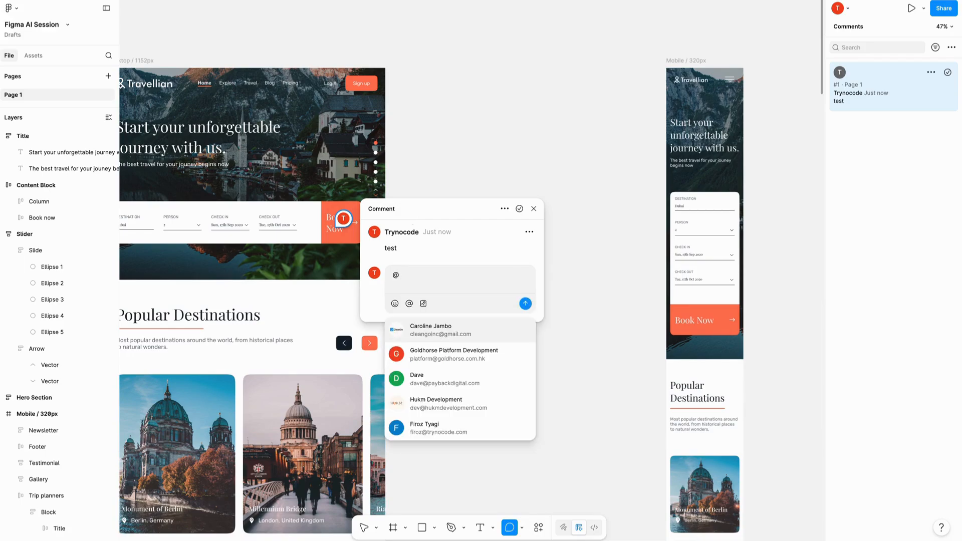
pyautogui.click(534, 208)
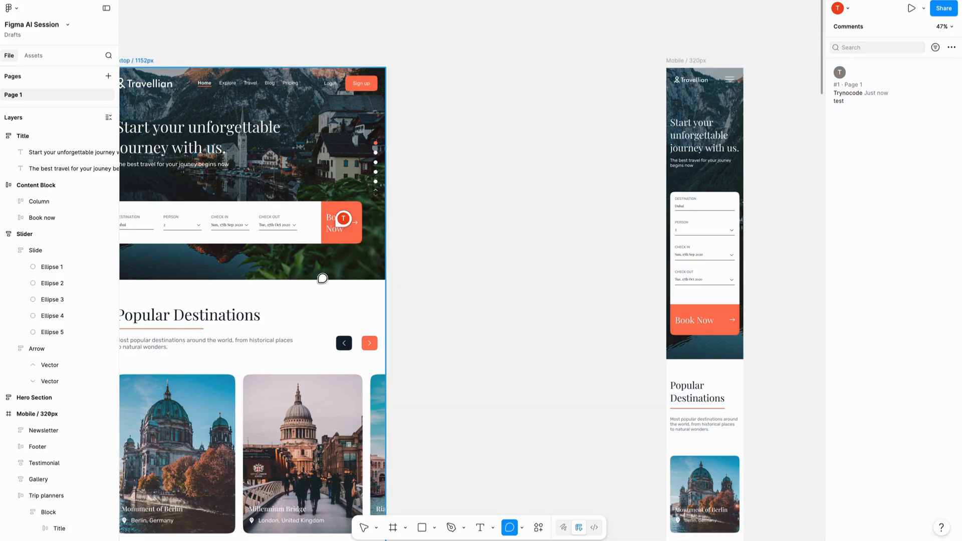
pyautogui.moveTo(346, 226)
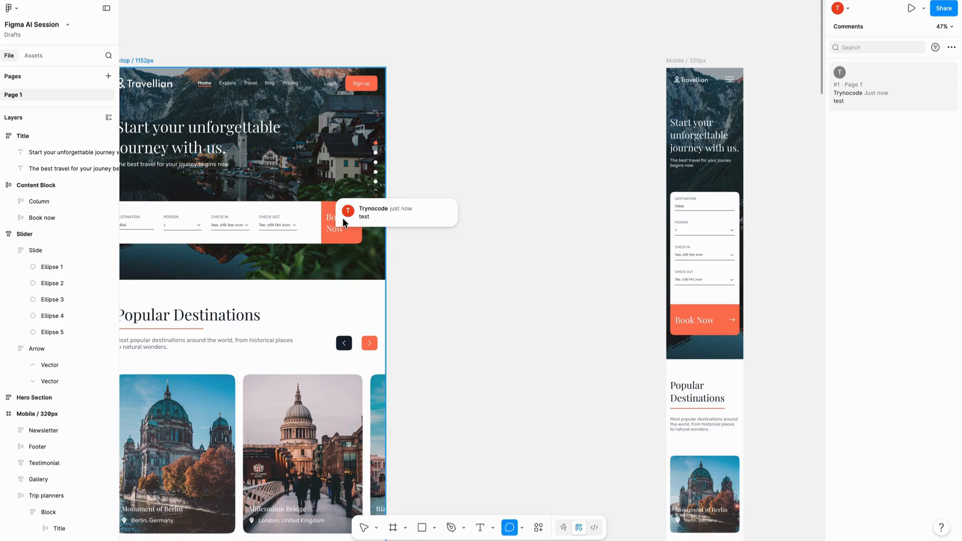
# - Add an annotation reading "for testing team" to the Book Now button in the desktop hero section
pyautogui.scroll(-5, 299, 215)
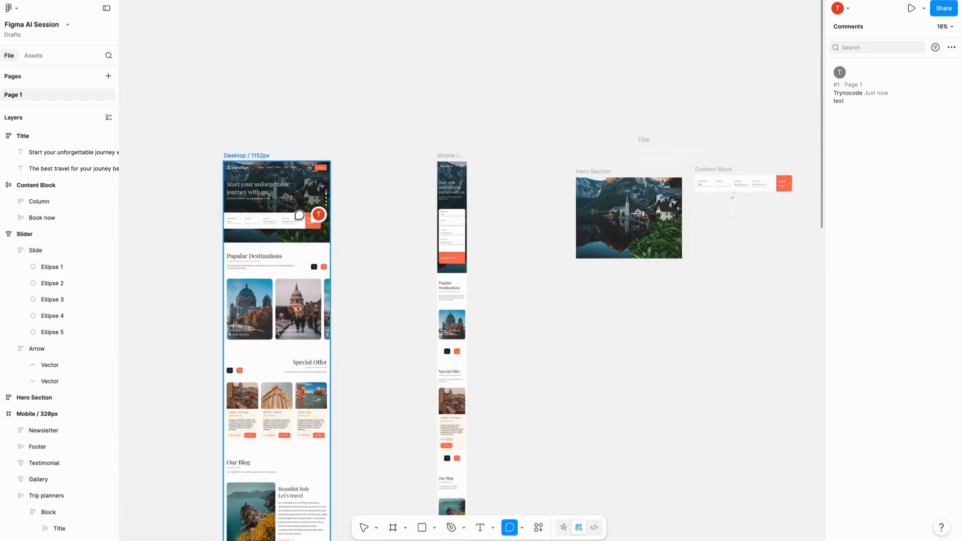
pyautogui.scroll(5, 329, 178)
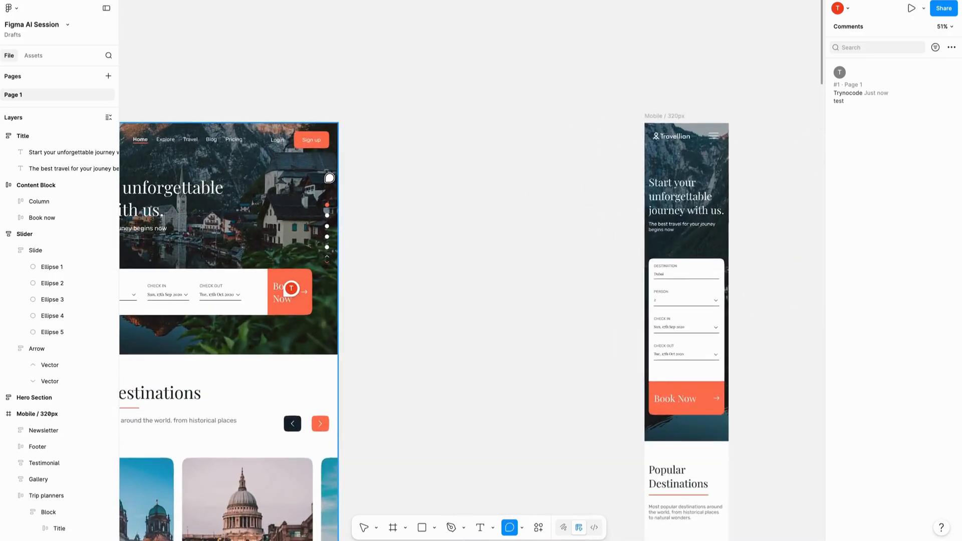
pyautogui.hscroll(-5, 328, 178)
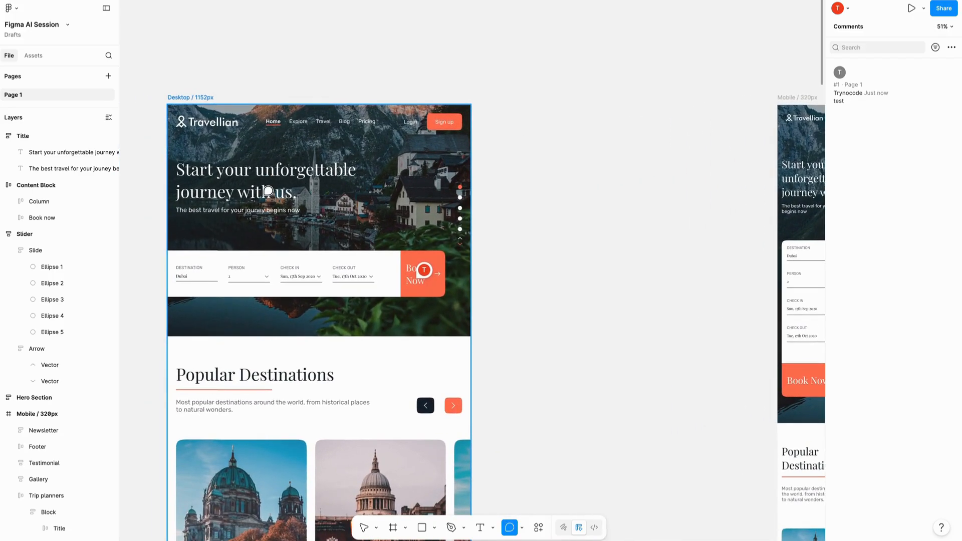
pyautogui.hotkey('shift', 't')
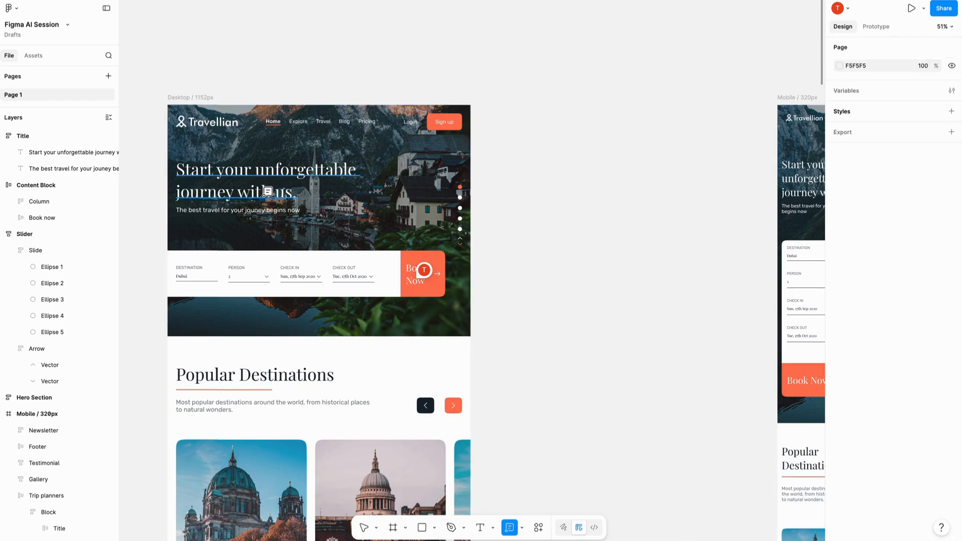
pyautogui.click(521, 529)
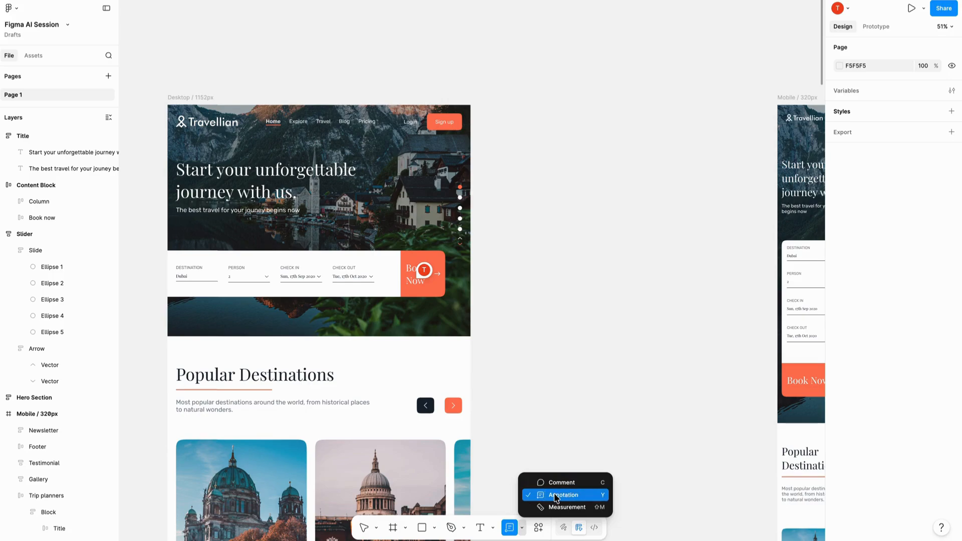
pyautogui.click(555, 496)
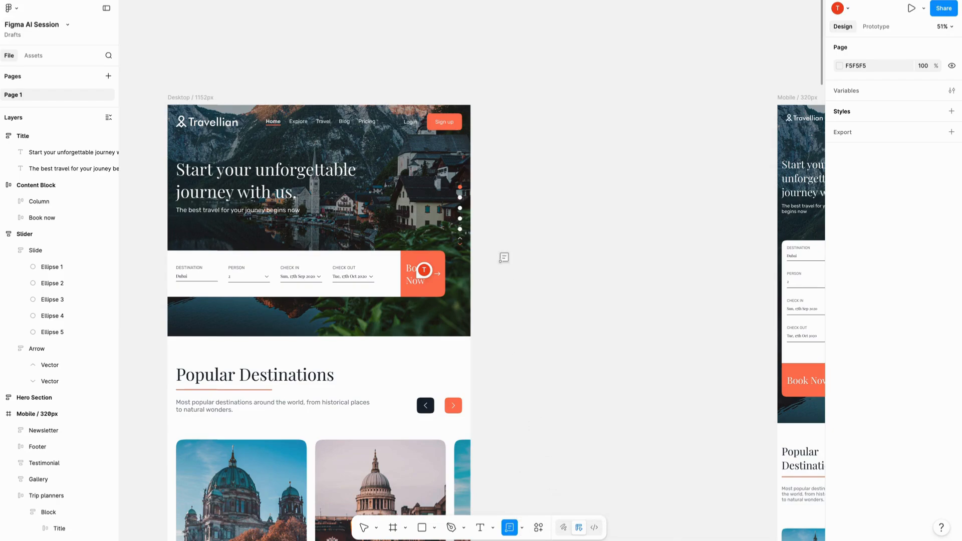
pyautogui.click(447, 273)
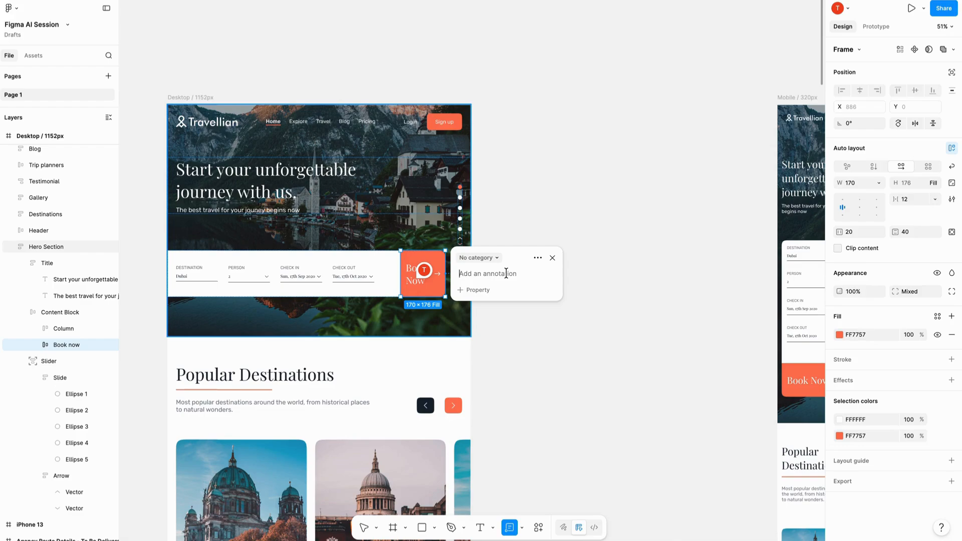
pyautogui.write('t')
pyautogui.press('BackSpace')
pyautogui.press('BackSpace')
pyautogui.write('for test')
pyautogui.moveTo(512, 272); pyautogui.dragTo(462, 274)
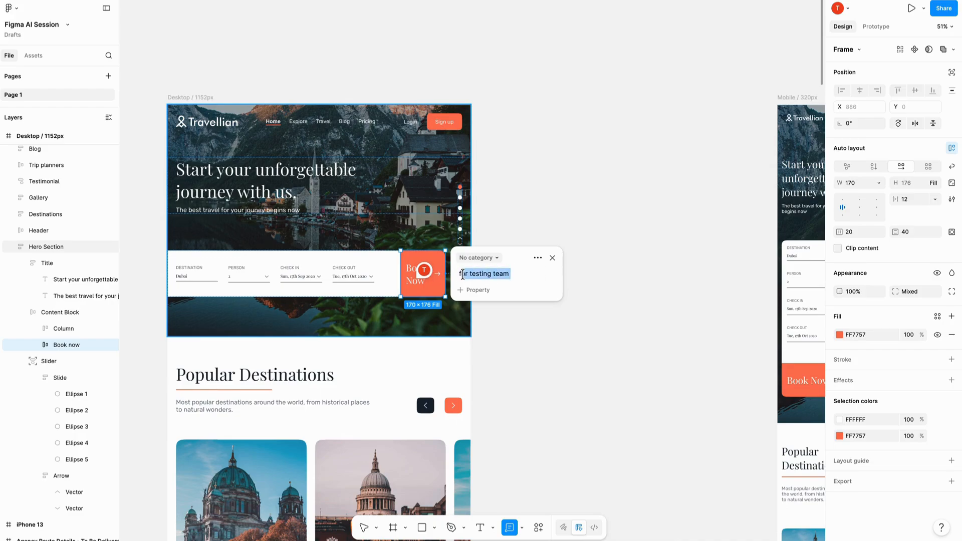
# - Assign the Testing category to the Book Now button's annotation and close its editor
pyautogui.click(476, 258)
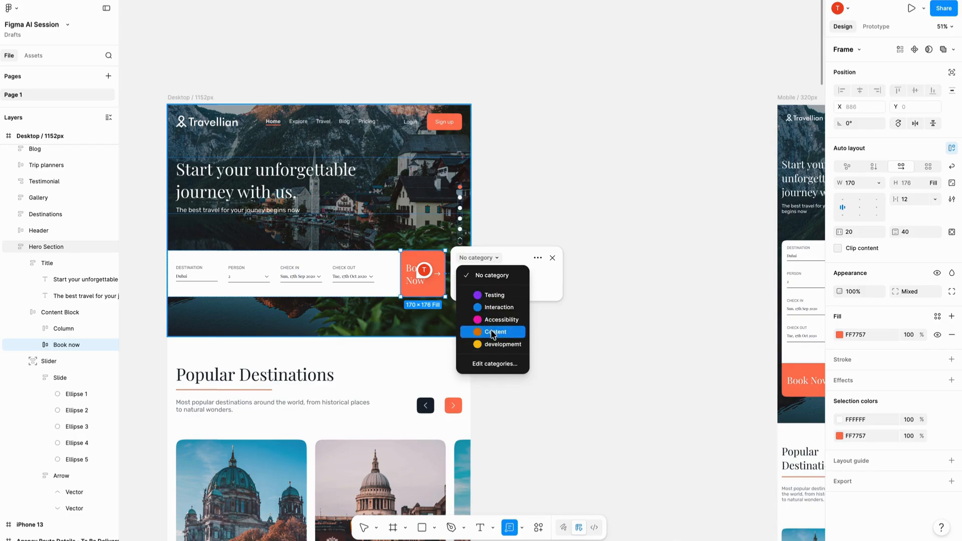
pyautogui.click(491, 297)
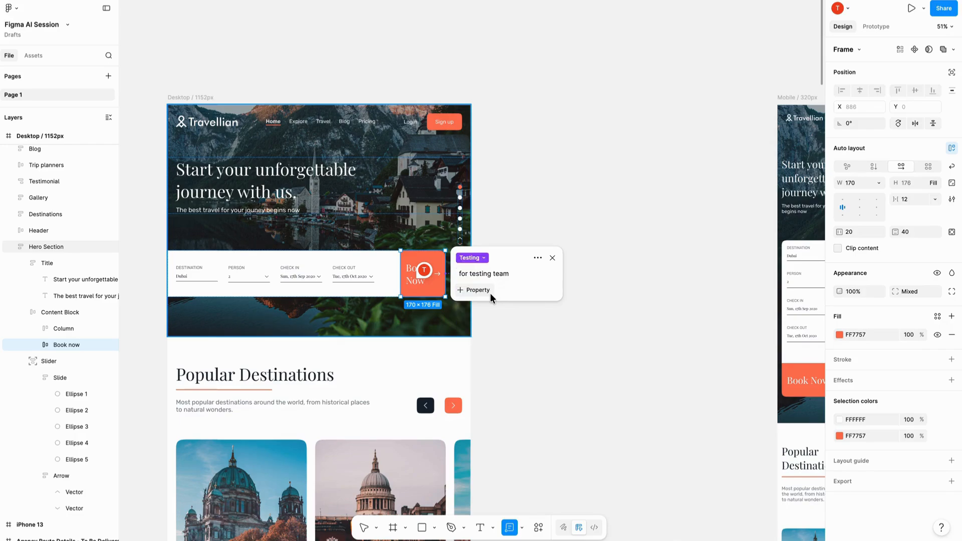
pyautogui.click(586, 254)
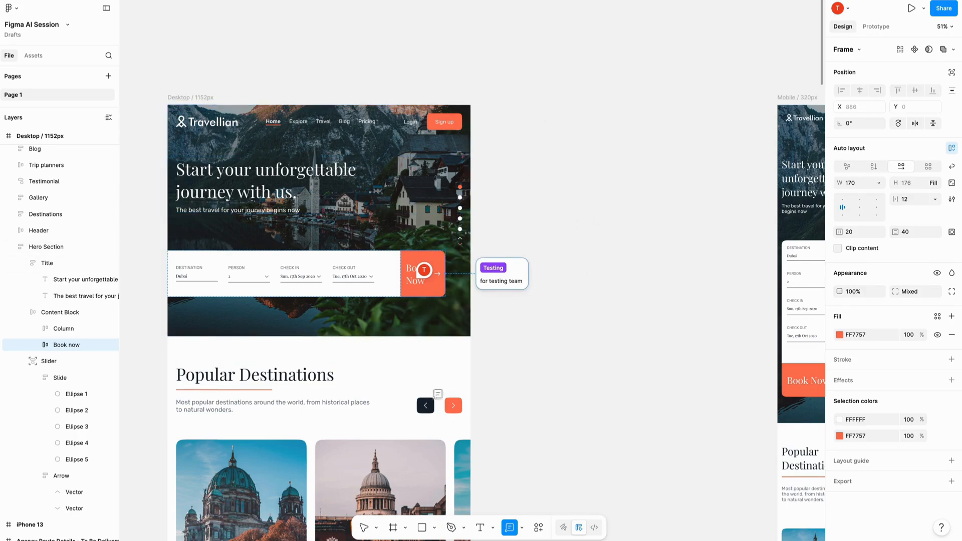
# - Annotate the orange next-arrow button in the desktop Popular Destinations section with the Content category and the text "test"
pyautogui.scroll(-6, 512, 320)
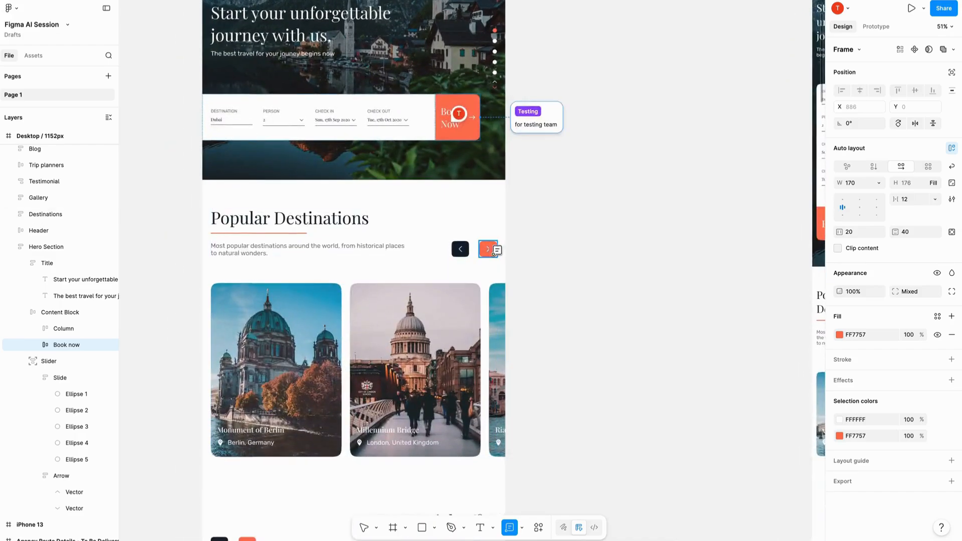
pyautogui.click(488, 249)
pyautogui.click(538, 235)
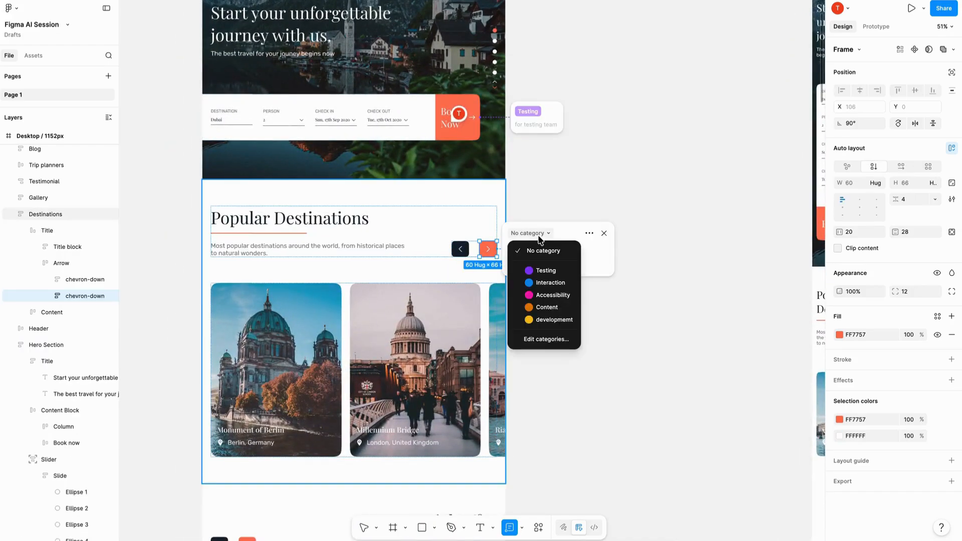
pyautogui.click(546, 308)
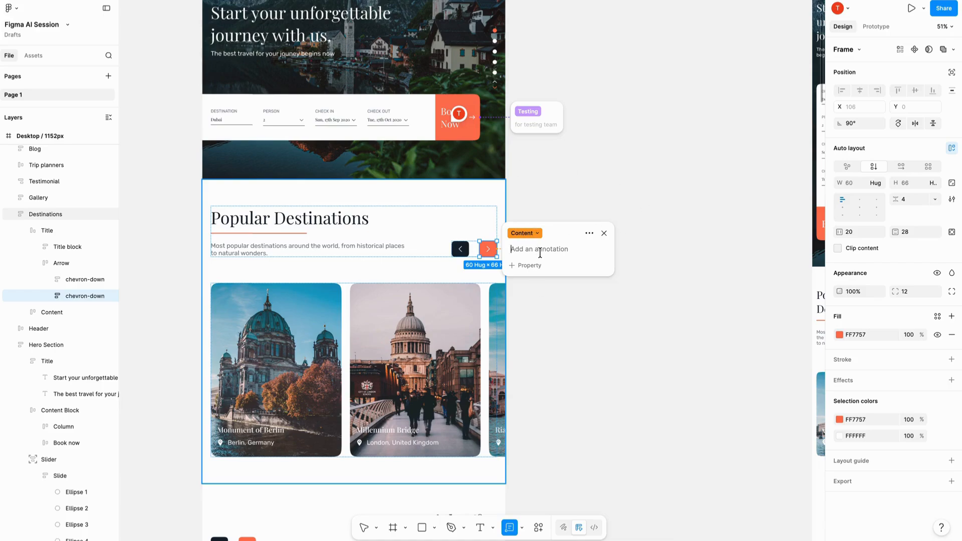
pyautogui.write('test')
pyautogui.press('Escape')
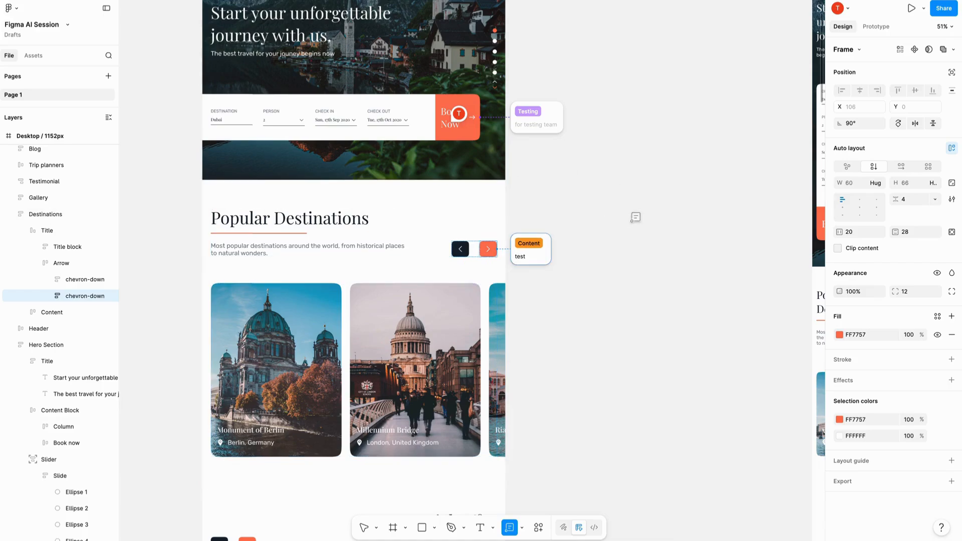
# - Leave the annotation tool and select the Mobile / 320px frame
pyautogui.scroll(-5, 509, 284)
pyautogui.hscroll(1, 509, 283)
pyautogui.scroll(6, 509, 283)
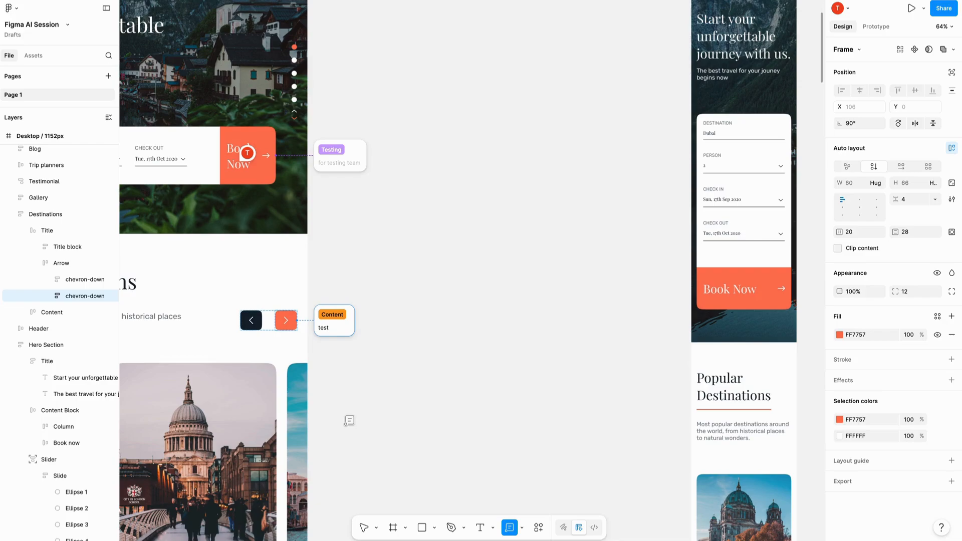
pyautogui.scroll(-5, 357, 326)
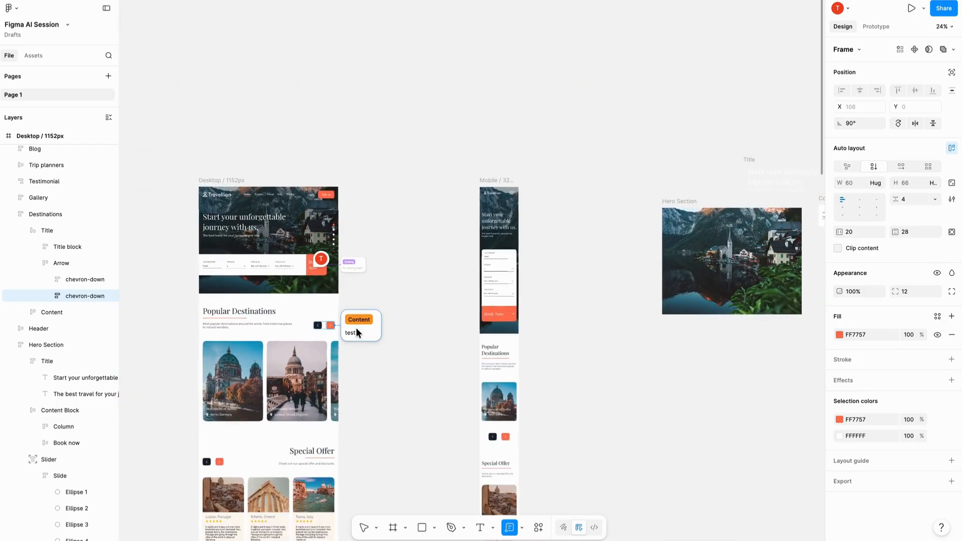
pyautogui.scroll(5, 356, 328)
pyautogui.scroll(5, 359, 326)
pyautogui.hscroll(2, 359, 326)
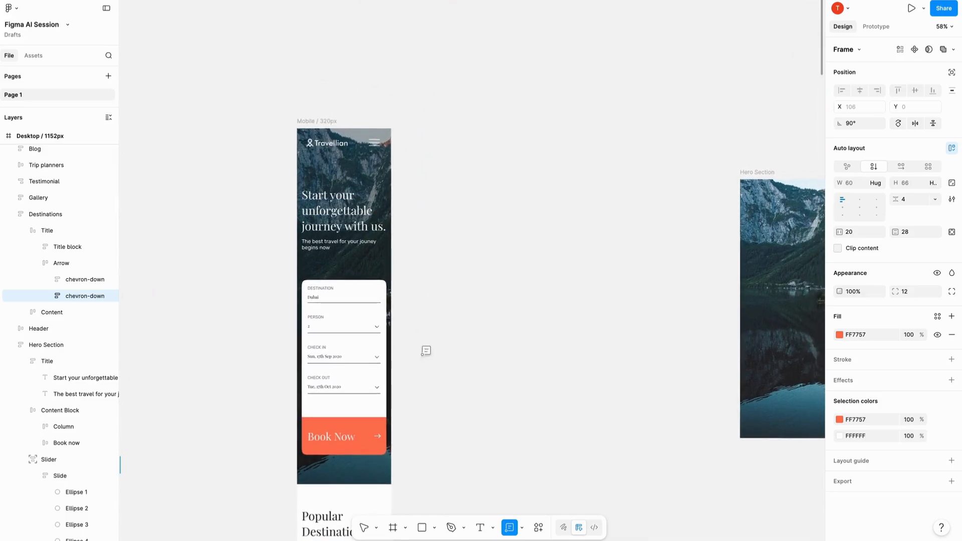
pyautogui.click(371, 524)
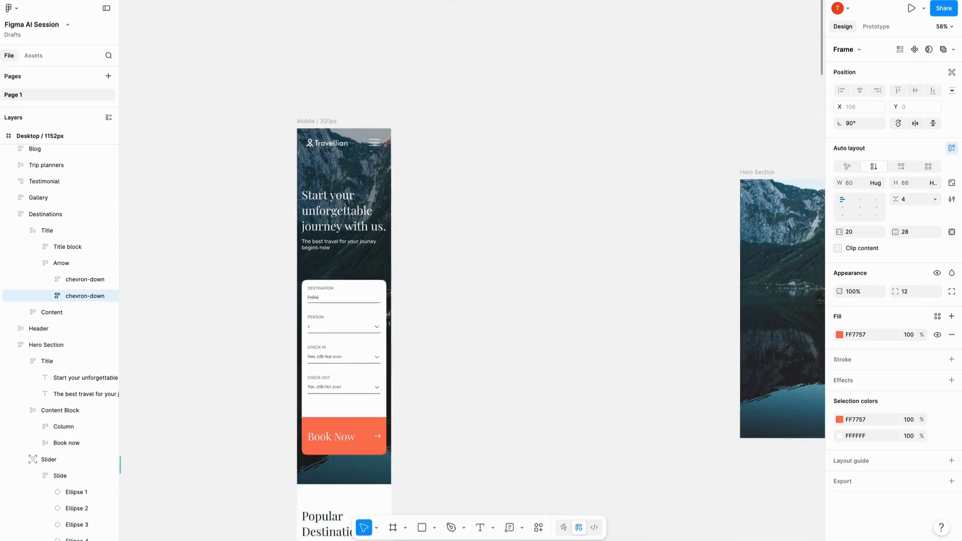
pyautogui.click(307, 121)
# - Search the plugins for "mockup plu", run Mockup Plugin on the selected mobile frame, and open its mockup search
pyautogui.scroll(-2, 307, 125)
pyautogui.hscroll(2, 309, 126)
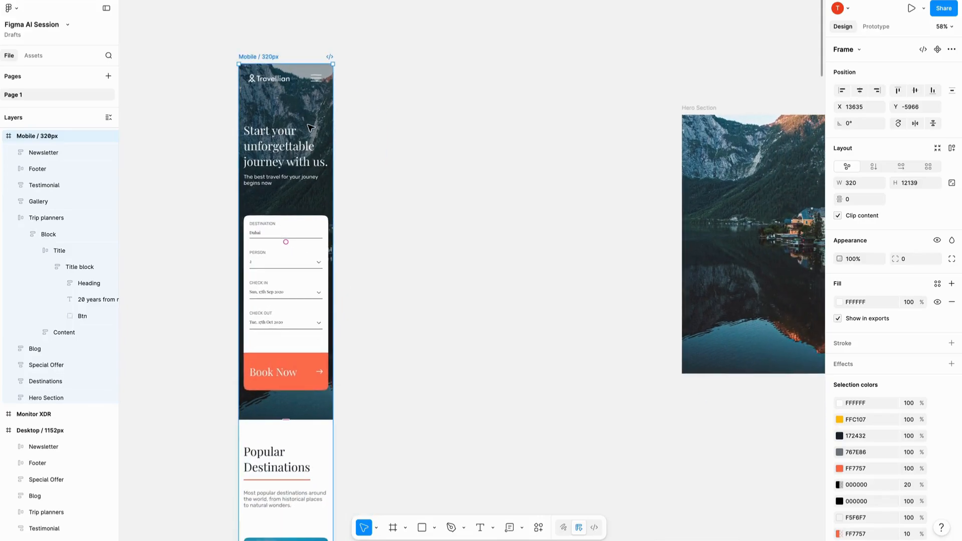
pyautogui.scroll(-3, 310, 128)
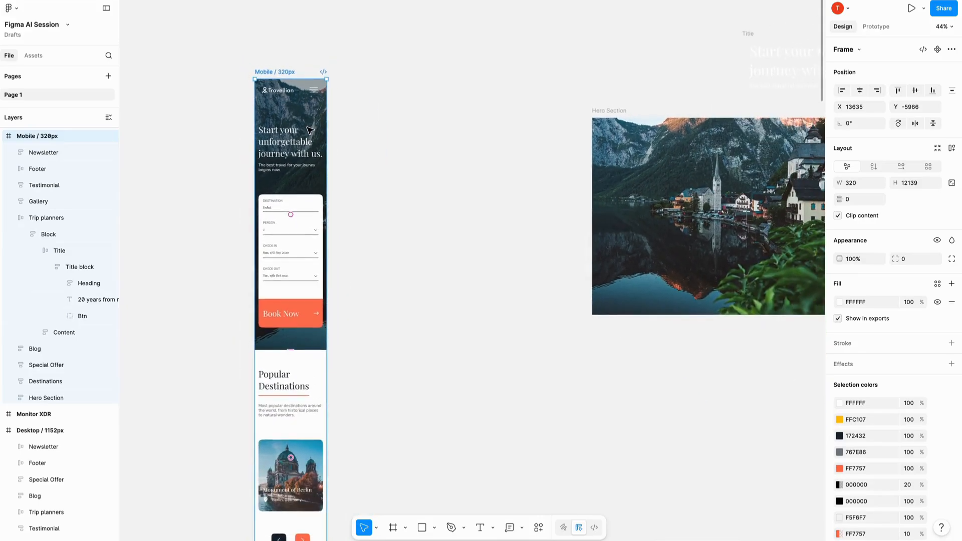
pyautogui.scroll(1, 310, 130)
pyautogui.hscroll(2, 311, 130)
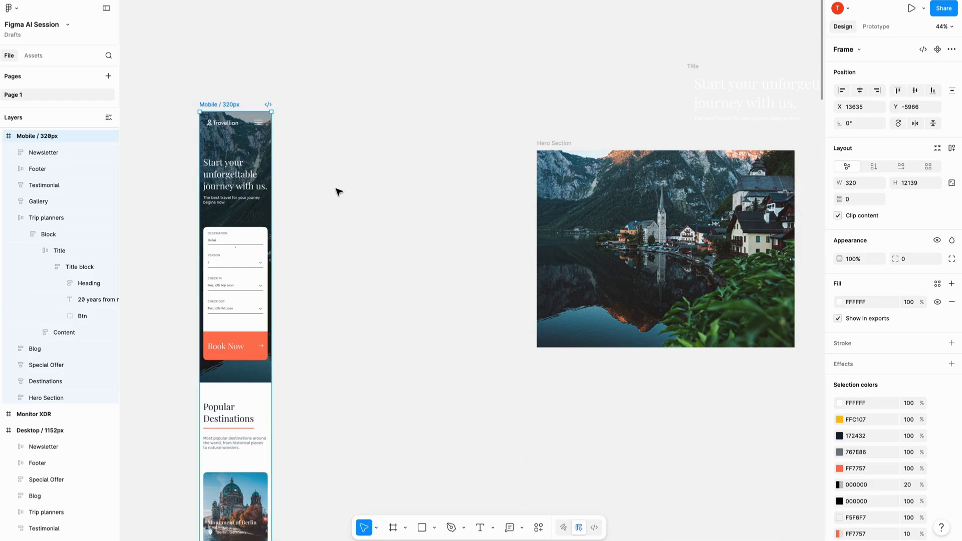
pyautogui.click(538, 527)
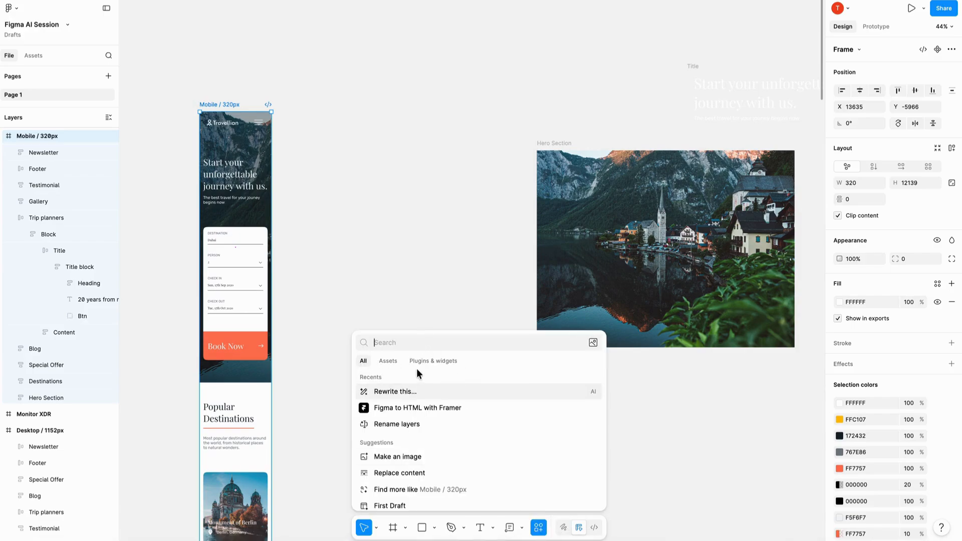
pyautogui.click(438, 359)
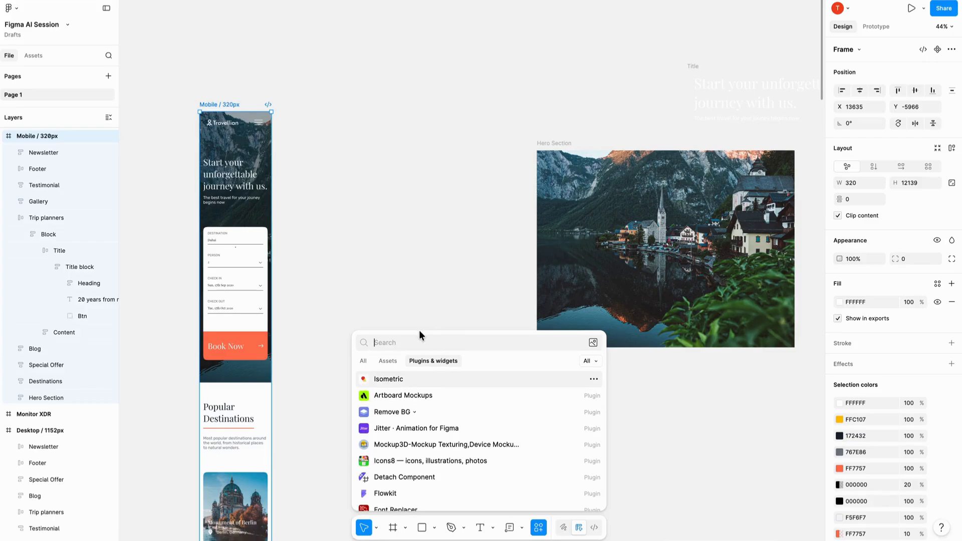
pyautogui.write('moc')
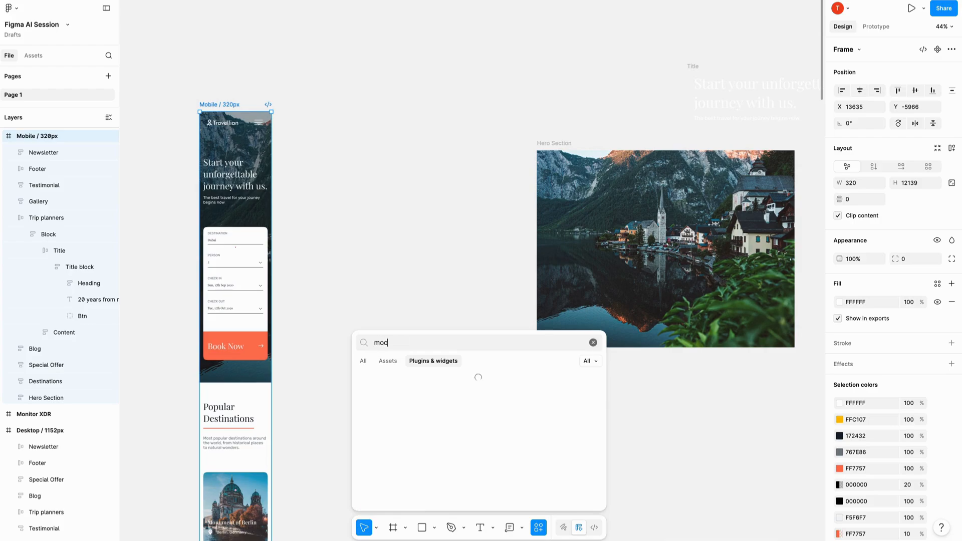
pyautogui.write('kup plugin')
pyautogui.click(388, 381)
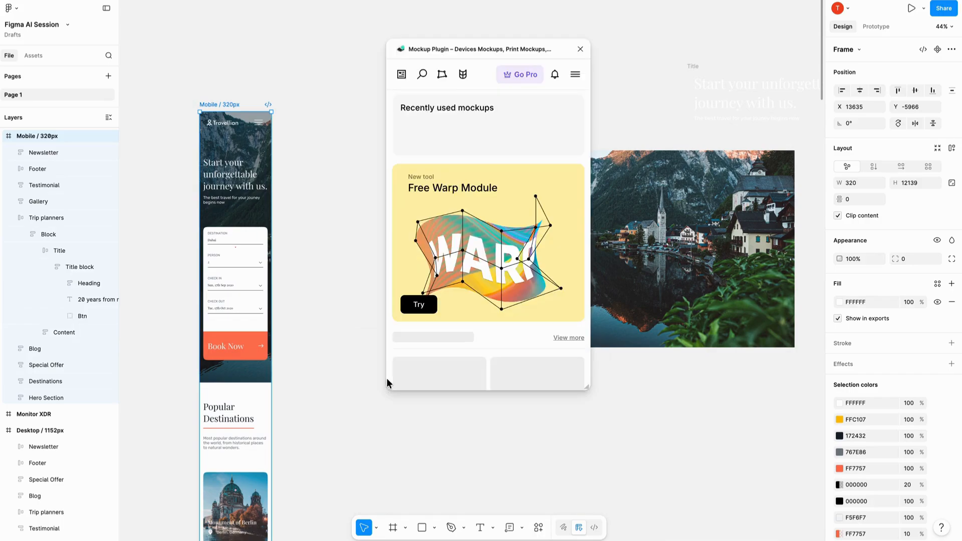
pyautogui.click(444, 76)
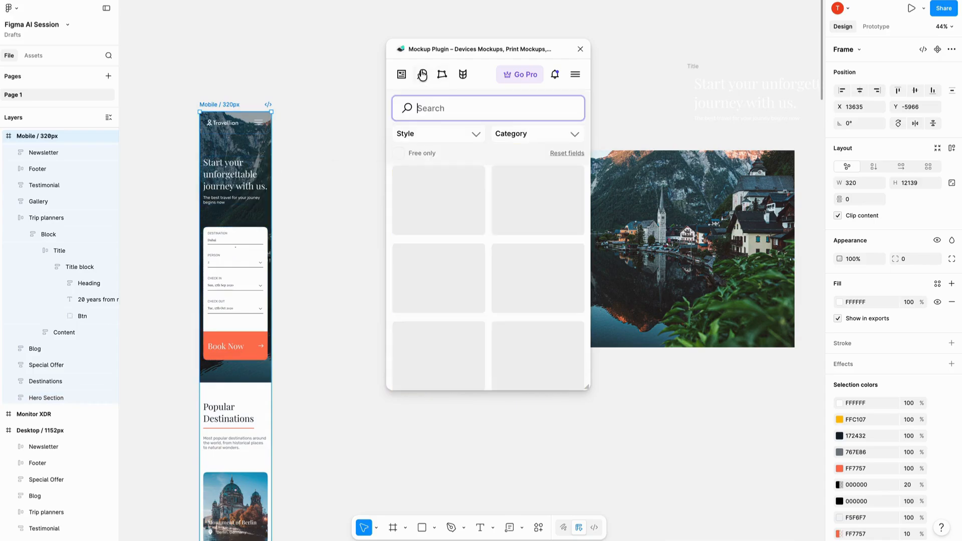
# - Search the mockup library for "iphone", limit it to free mockups, and move the plugin window closer to the mobile frame
pyautogui.click(452, 107)
pyautogui.write('iphone')
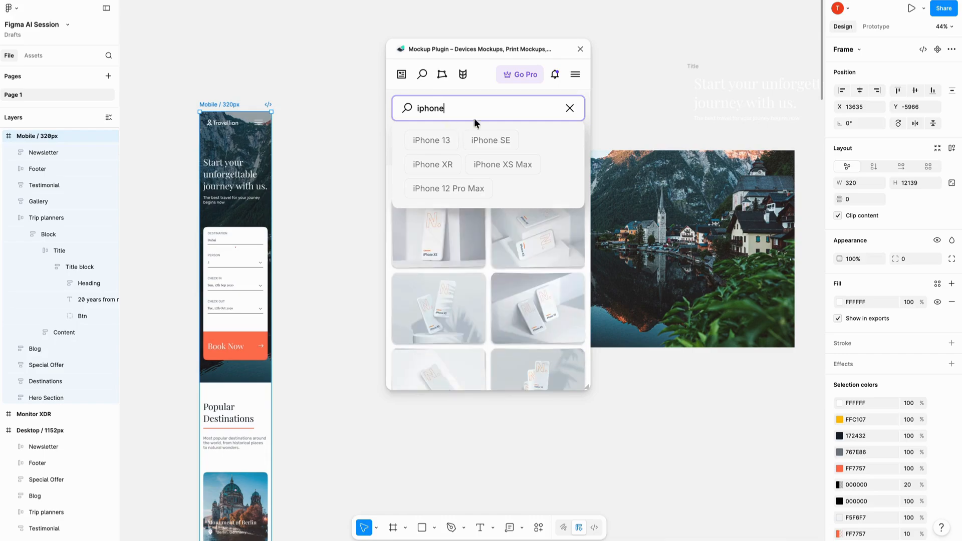
pyautogui.click(490, 93)
pyautogui.click(398, 153)
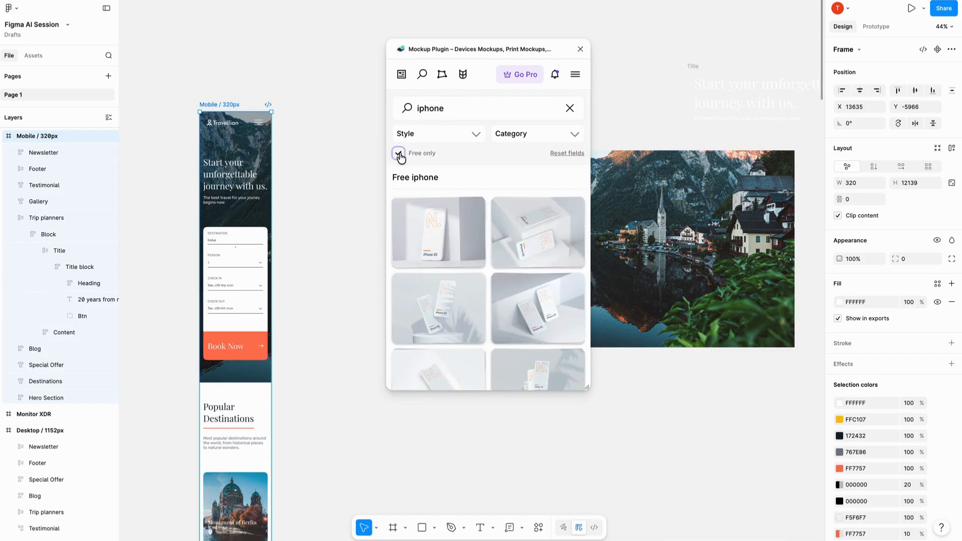
pyautogui.moveTo(492, 48); pyautogui.dragTo(413, 54)
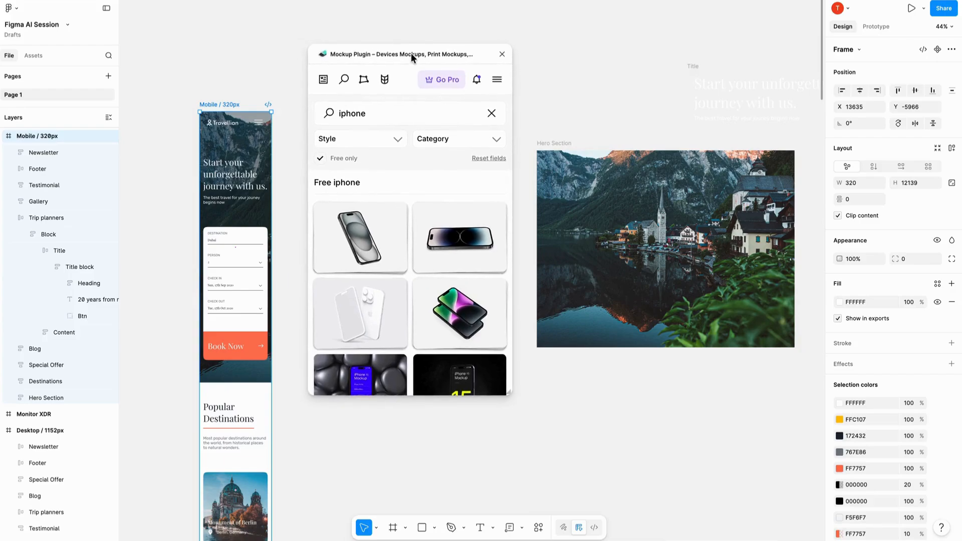
# - Open the free iPhone 15 mockup and choose the Mobile / 320px frame as its screen image
pyautogui.click(355, 244)
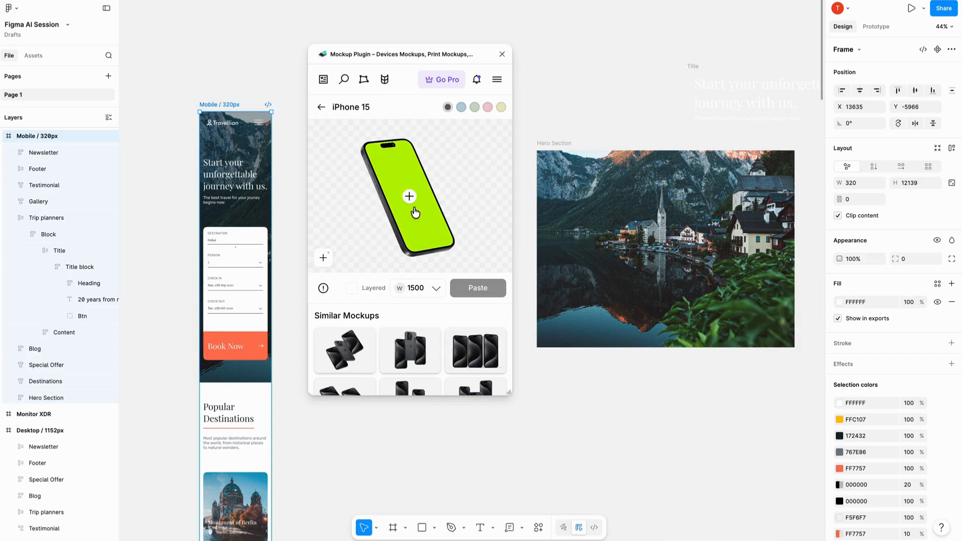
pyautogui.click(410, 198)
pyautogui.click(410, 198)
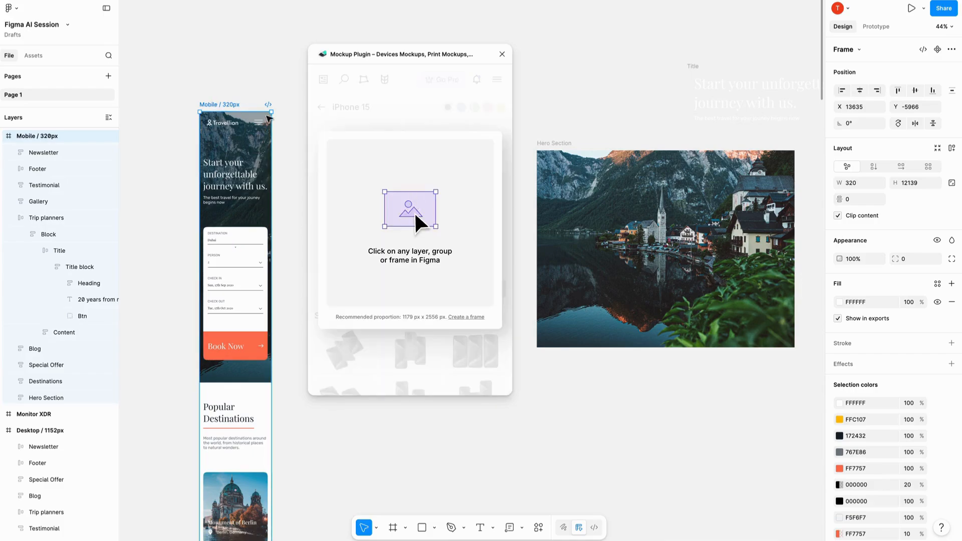
pyautogui.click(232, 82)
pyautogui.click(223, 105)
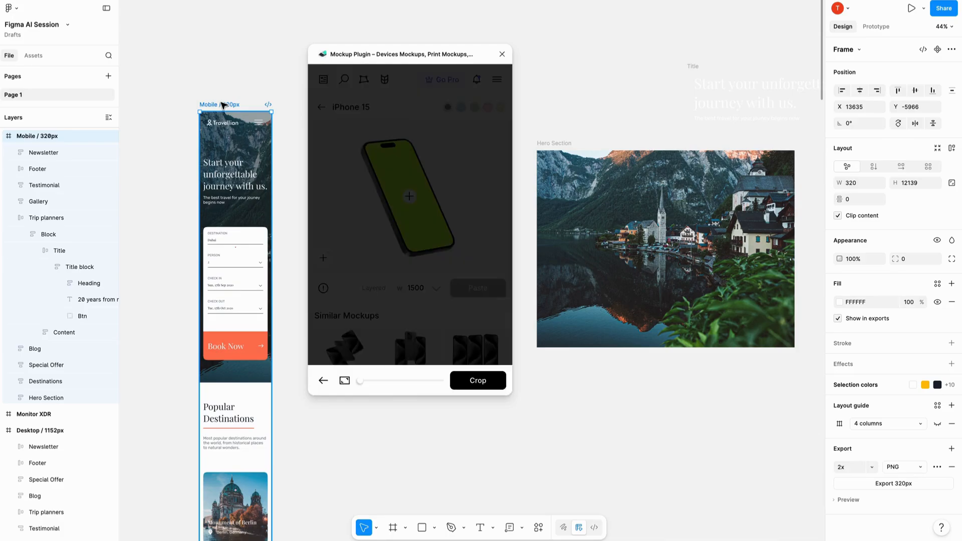
# - Reposition the crop area to the page top with the Travellian header and hero heading, and crop the image for the phone screen
pyautogui.scroll(5, 412, 235)
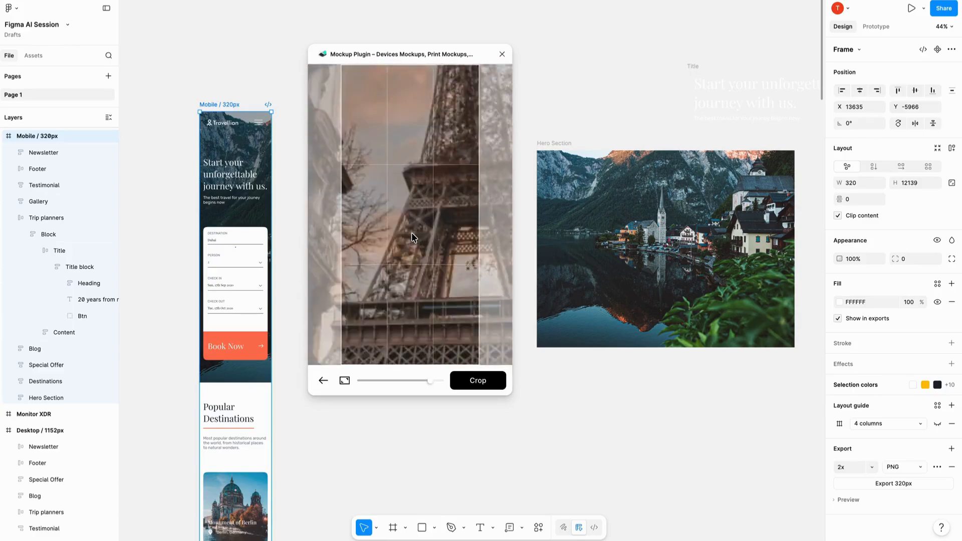
pyautogui.scroll(-5, 411, 233)
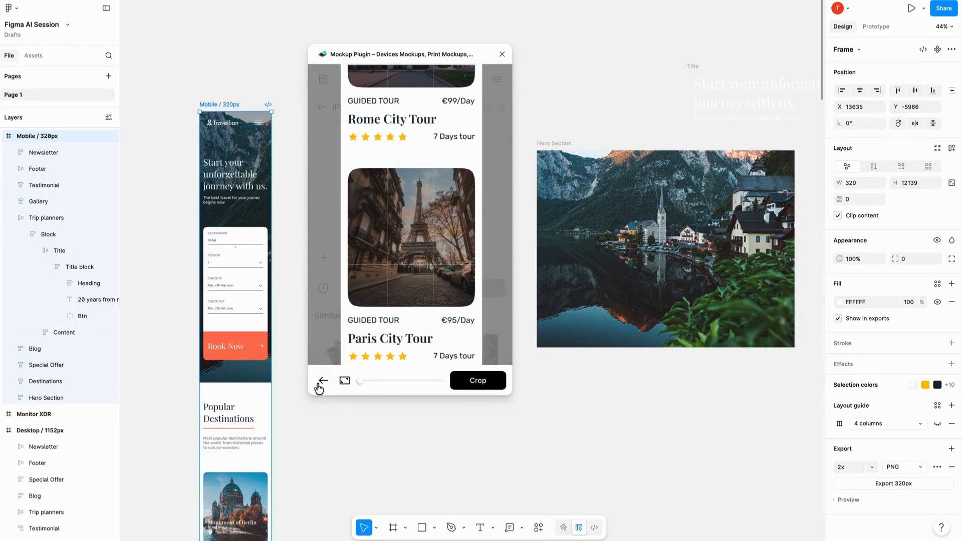
pyautogui.moveTo(376, 181); pyautogui.dragTo(379, 347)
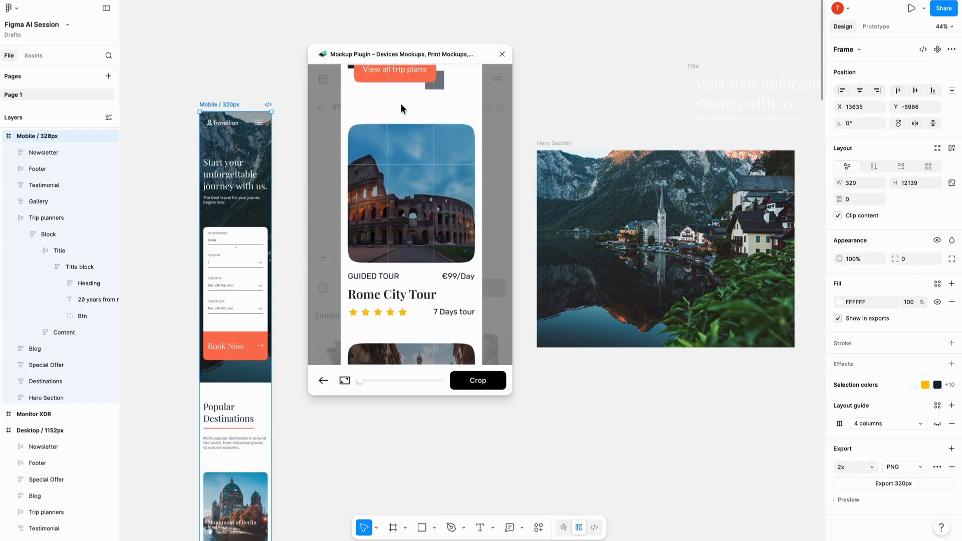
pyautogui.moveTo(400, 104)
pyautogui.mouseDown()
pyautogui.moveTo(403, 393)
pyautogui.moveTo(427, 136)
pyautogui.moveTo(425, 228)
pyautogui.mouseUp()
pyautogui.moveTo(428, 90); pyautogui.dragTo(427, 327)
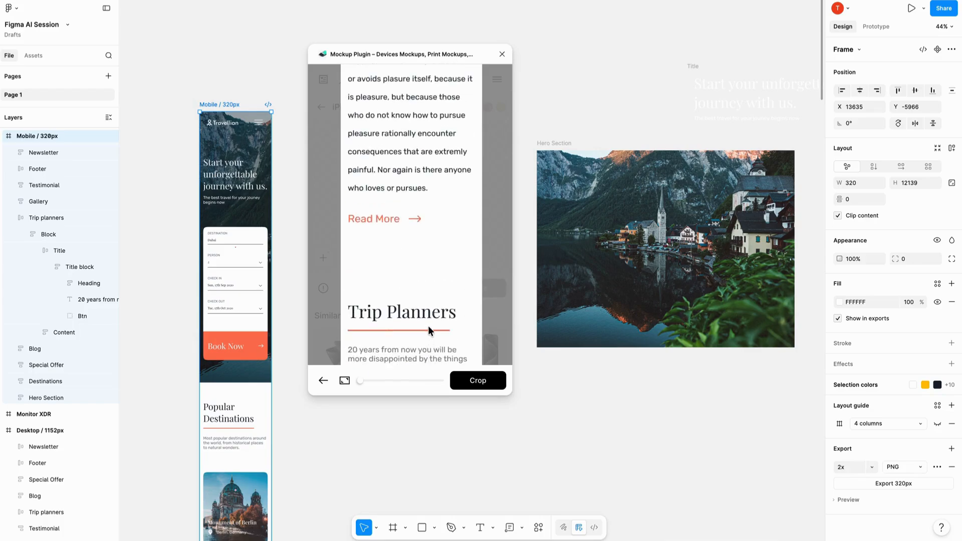
pyautogui.moveTo(419, 115); pyautogui.dragTo(423, 221)
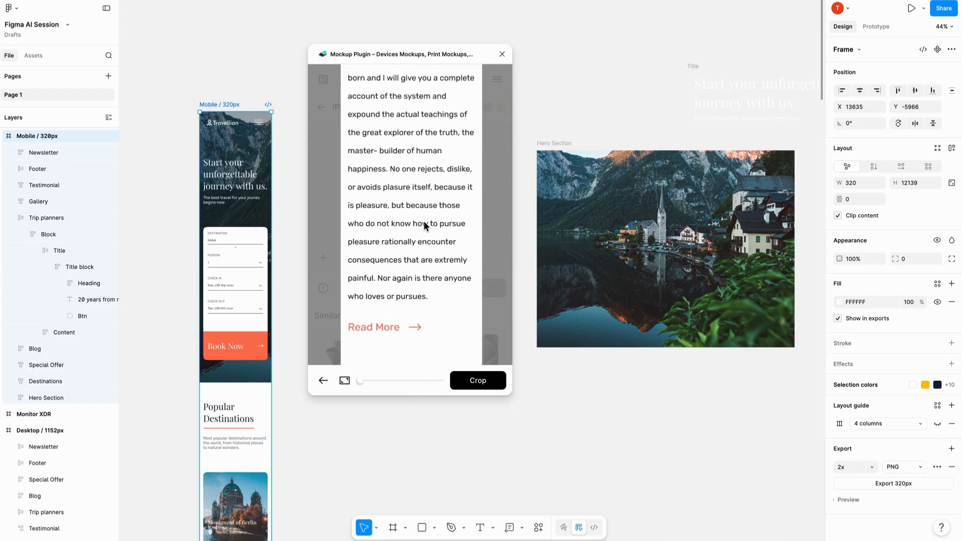
pyautogui.scroll(5, 413, 194)
pyautogui.scroll(-5, 414, 193)
pyautogui.moveTo(407, 115); pyautogui.dragTo(409, 342)
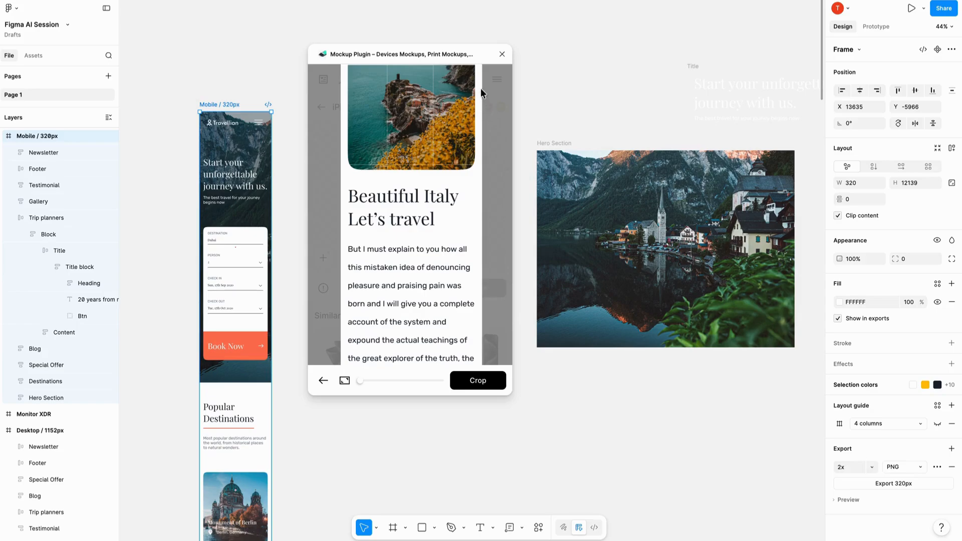
pyautogui.moveTo(481, 93); pyautogui.dragTo(456, 369)
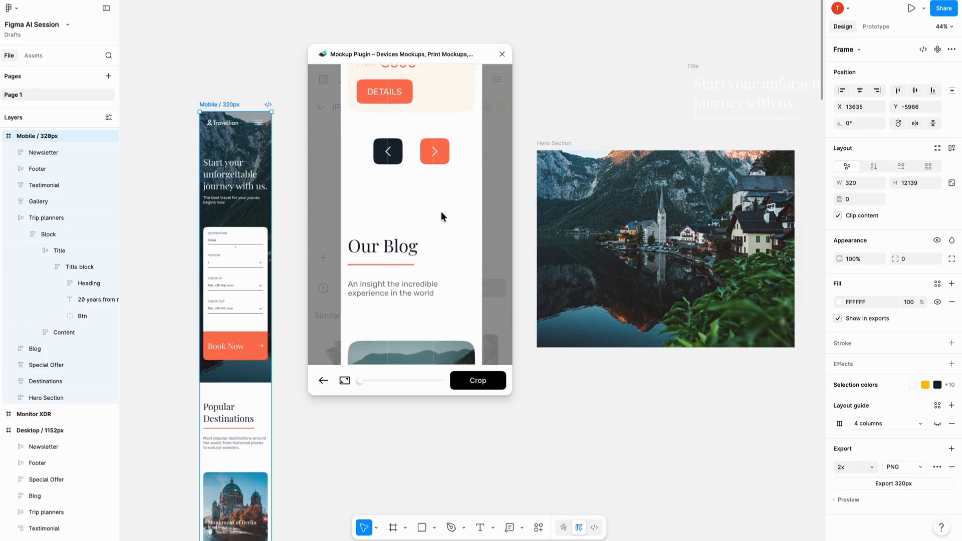
pyautogui.moveTo(422, 125); pyautogui.dragTo(425, 332)
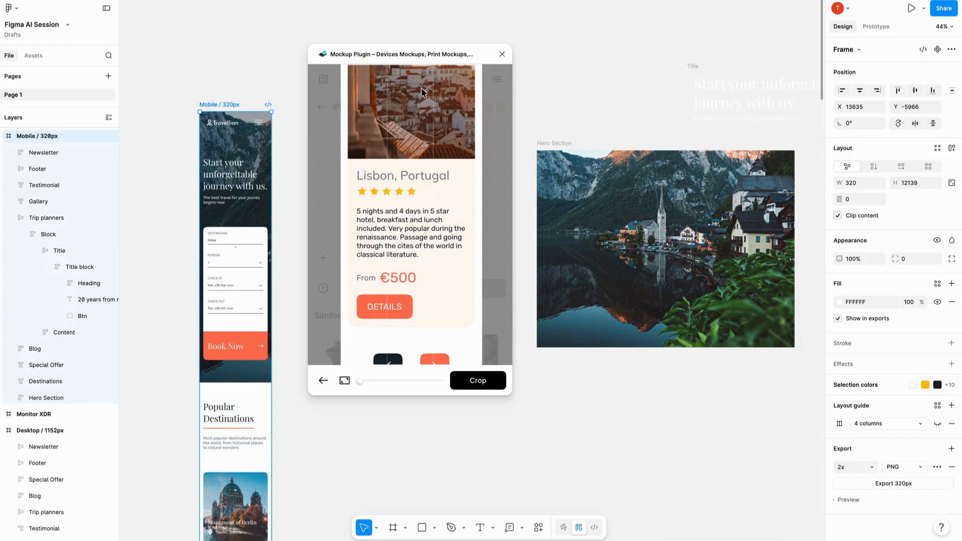
pyautogui.moveTo(422, 93); pyautogui.dragTo(425, 328)
pyautogui.moveTo(426, 108); pyautogui.dragTo(425, 394)
pyautogui.moveTo(418, 96); pyautogui.dragTo(400, 315)
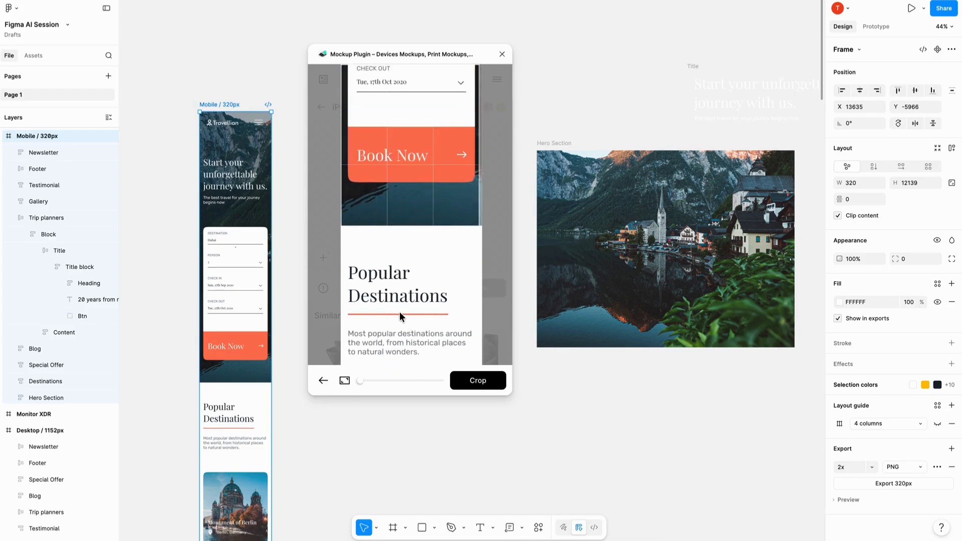
pyautogui.moveTo(417, 130); pyautogui.dragTo(432, 280)
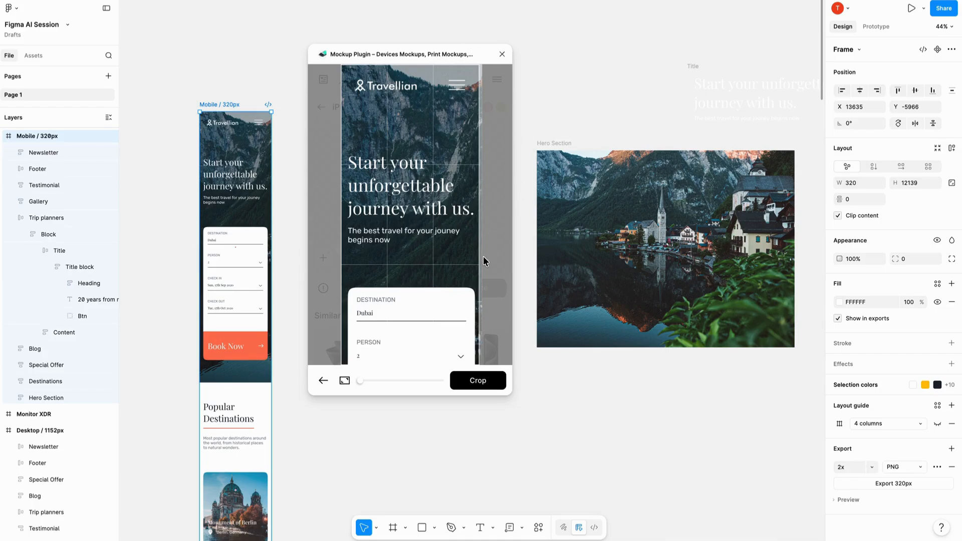
pyautogui.click(476, 385)
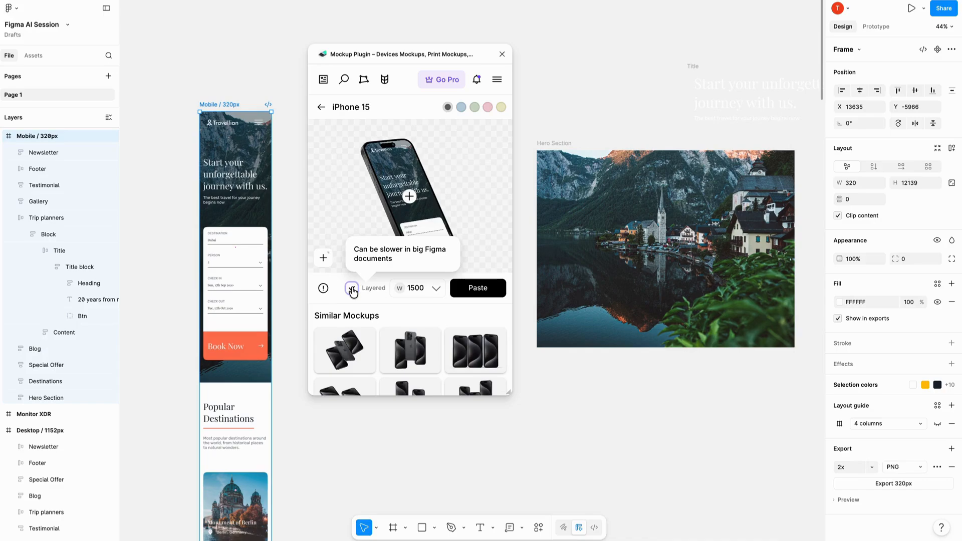
# - Paste the iPhone 15 mockup onto the canvas as a layered design and close the plugin
pyautogui.click(479, 291)
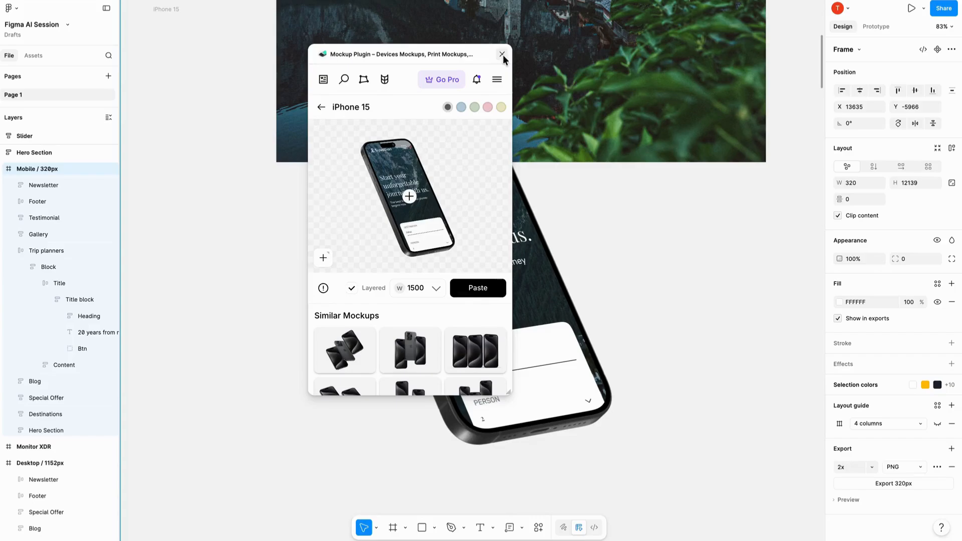
pyautogui.click(502, 54)
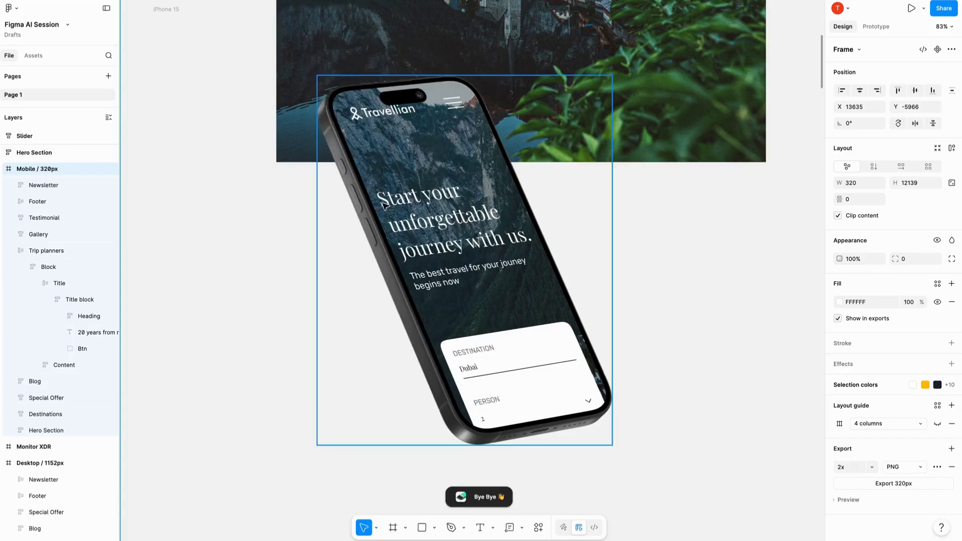
pyautogui.scroll(-2, 383, 205)
pyautogui.scroll(5, 417, 203)
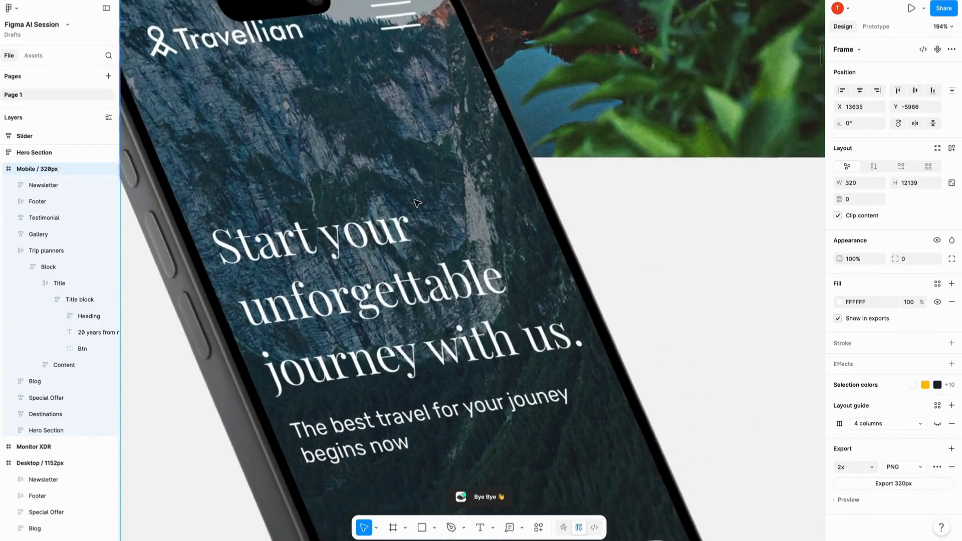
pyautogui.scroll(4, 417, 203)
pyautogui.scroll(-4, 417, 202)
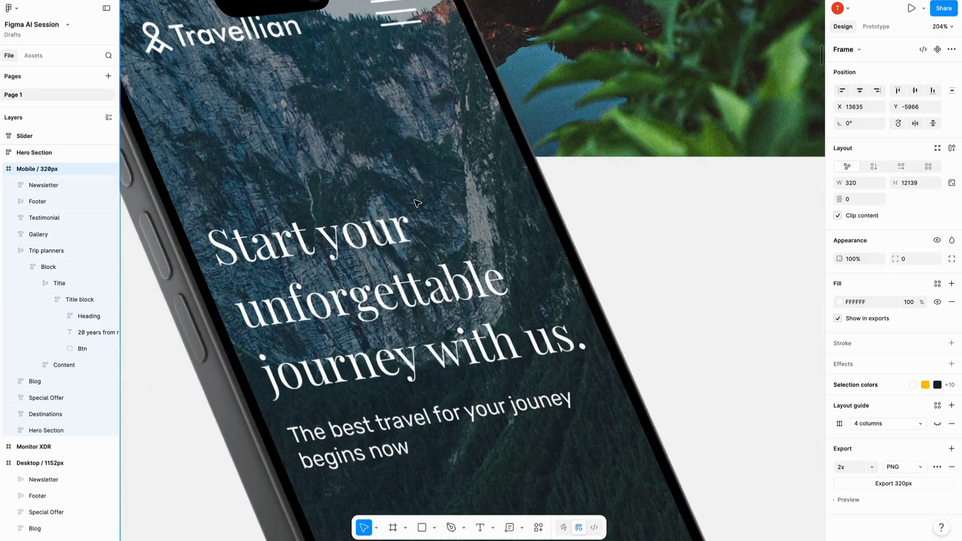
pyautogui.scroll(-10, 365, 272)
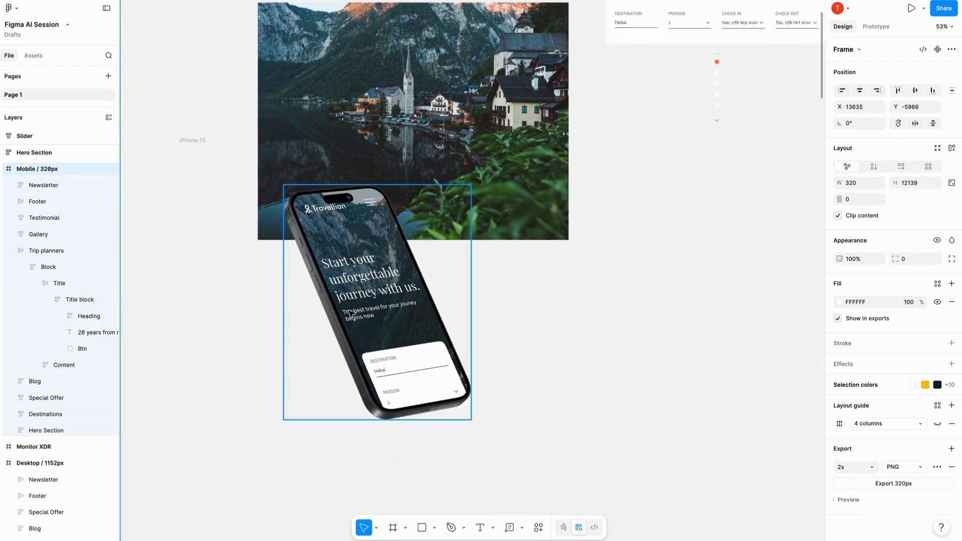
# - Move the phone mockup off the hero image to the empty canvas below the Content Block
pyautogui.moveTo(349, 313); pyautogui.dragTo(552, 328)
pyautogui.scroll(-3, 224, 337)
pyautogui.scroll(5, 545, 259)
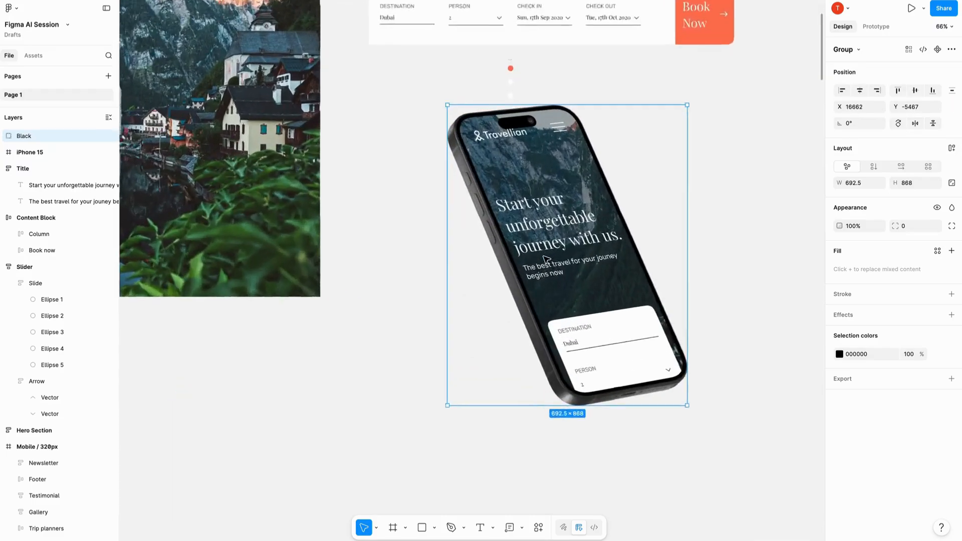
pyautogui.hscroll(5, 546, 259)
pyautogui.scroll(5, 483, 258)
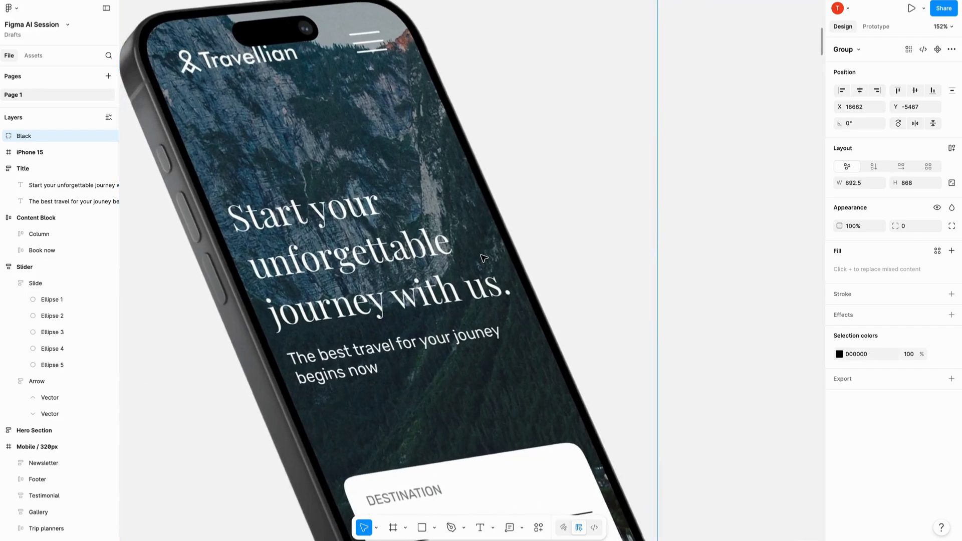
pyautogui.scroll(-5, 483, 258)
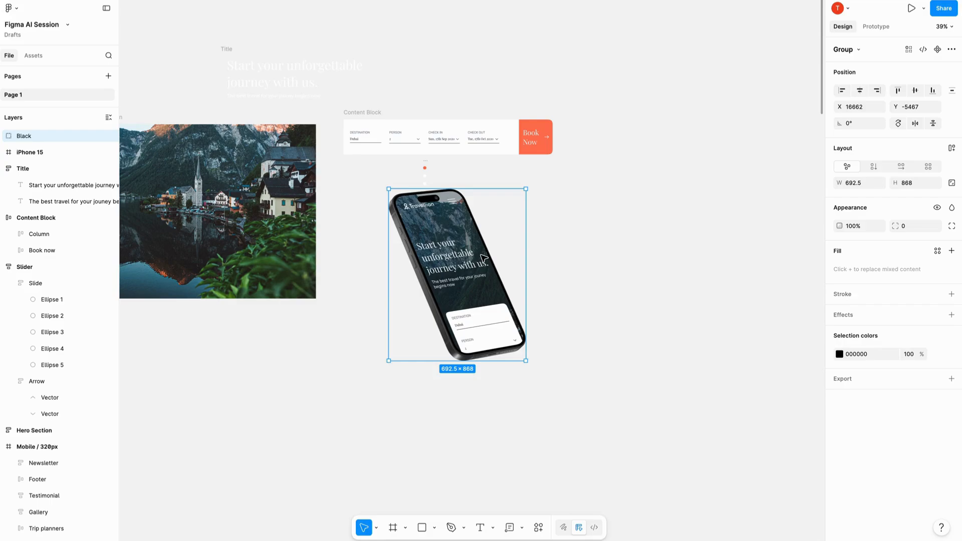
# - Enlarge the phone mockup proportionally with the Scale tool to about 2151 × 2696
pyautogui.click(377, 529)
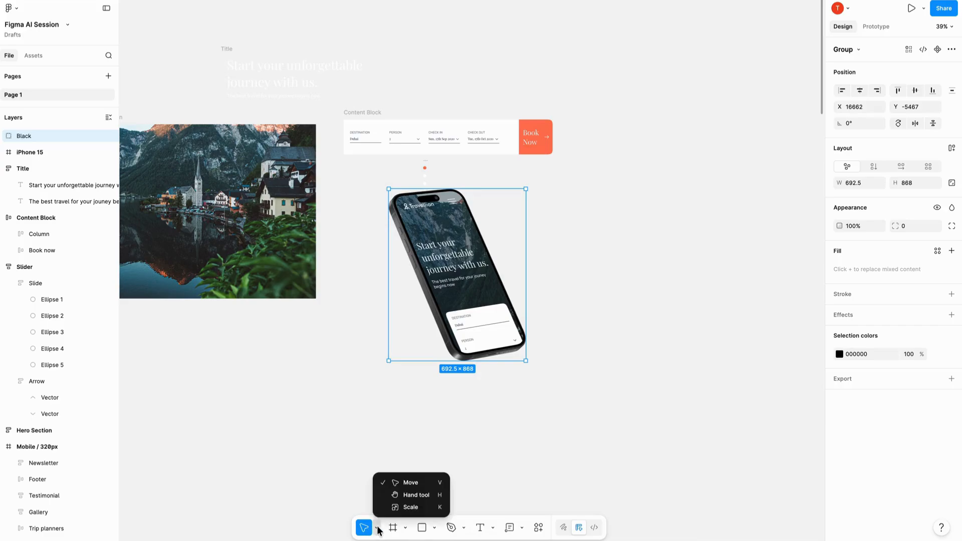
pyautogui.click(403, 507)
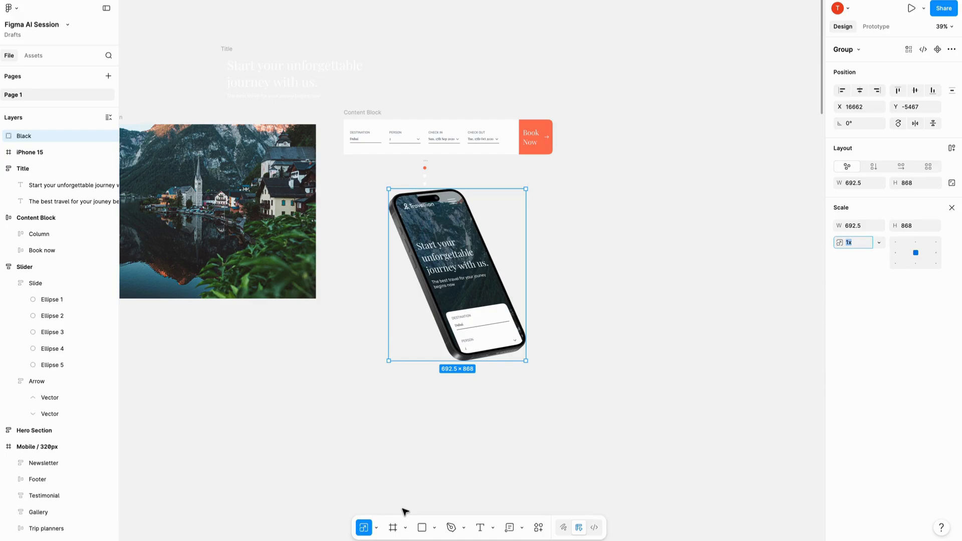
pyautogui.moveTo(526, 361); pyautogui.dragTo(661, 529)
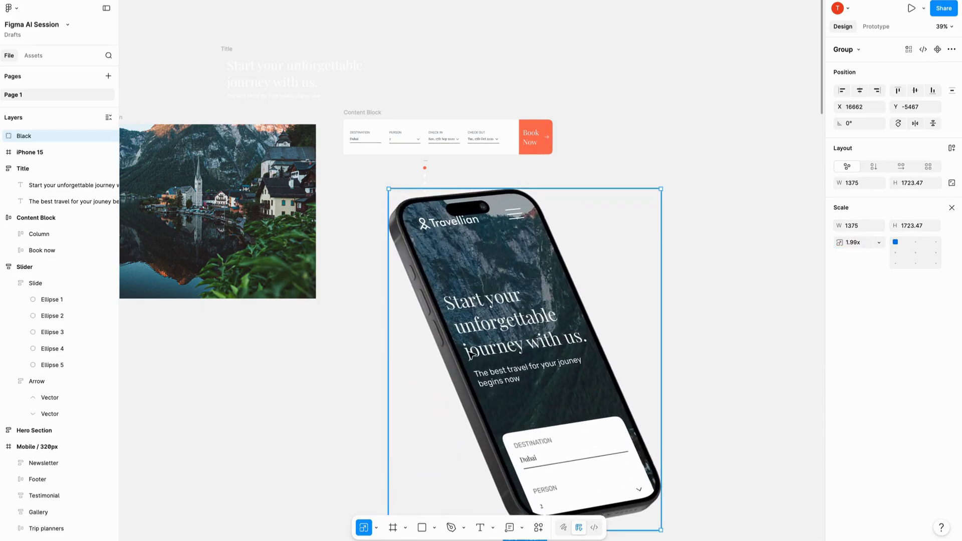
pyautogui.scroll(-3, 471, 355)
pyautogui.scroll(-2, 471, 355)
pyautogui.hscroll(2, 471, 355)
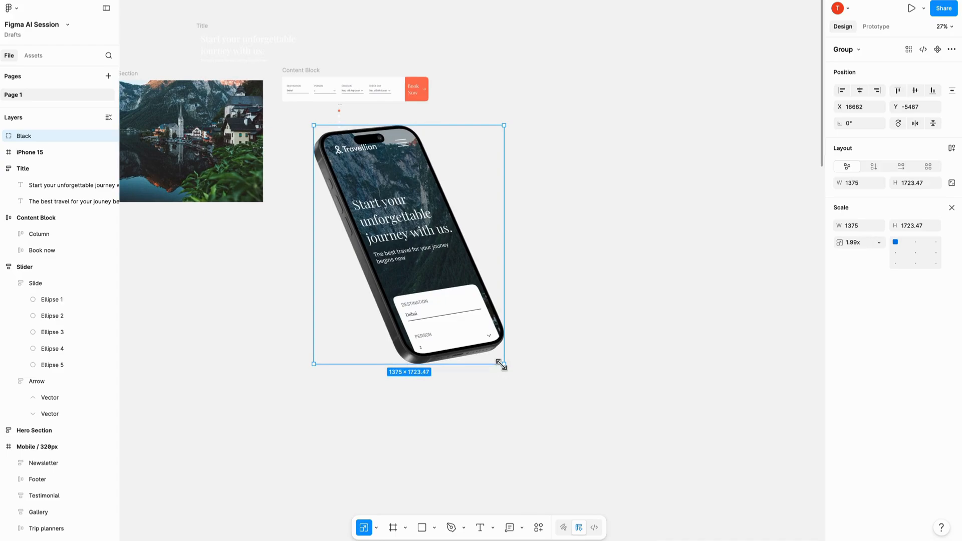
pyautogui.moveTo(504, 365); pyautogui.dragTo(611, 474)
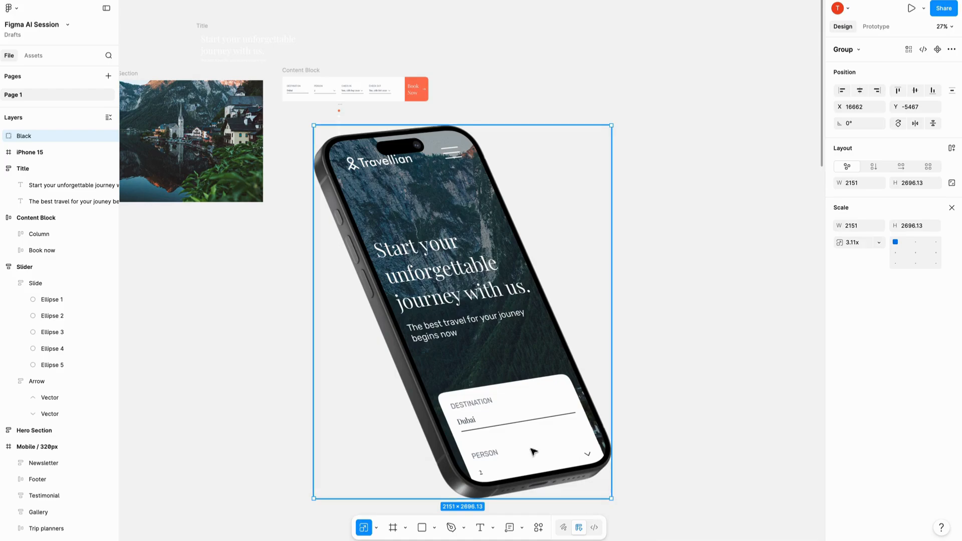
# - Try resizing the phone mockup smaller with the Move tool, and undo the change
pyautogui.press('v')
pyautogui.scroll(-3, 455, 433)
pyautogui.hscroll(1, 454, 433)
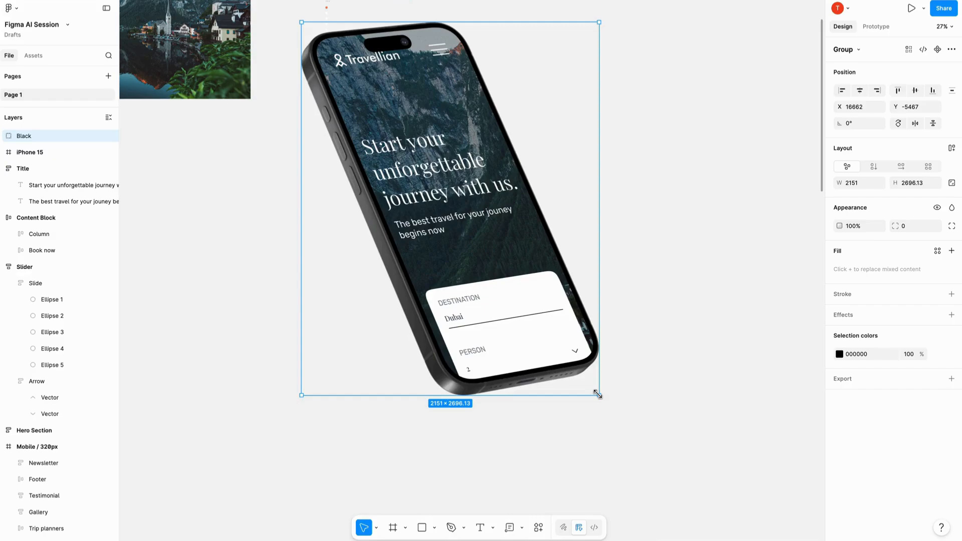
pyautogui.moveTo(597, 393); pyautogui.dragTo(395, 155)
pyautogui.moveTo(339, 167); pyautogui.dragTo(356, 221)
pyautogui.hotkey('ctrl', 'z')
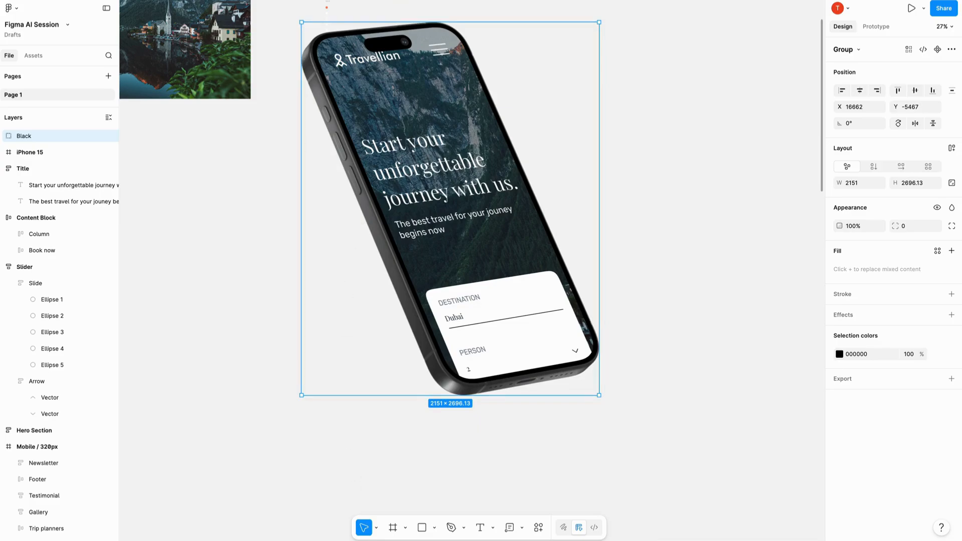
# - Switch to the Hand tool and bring the desktop and mobile page frames into view beside the phone mockup
pyautogui.click(375, 528)
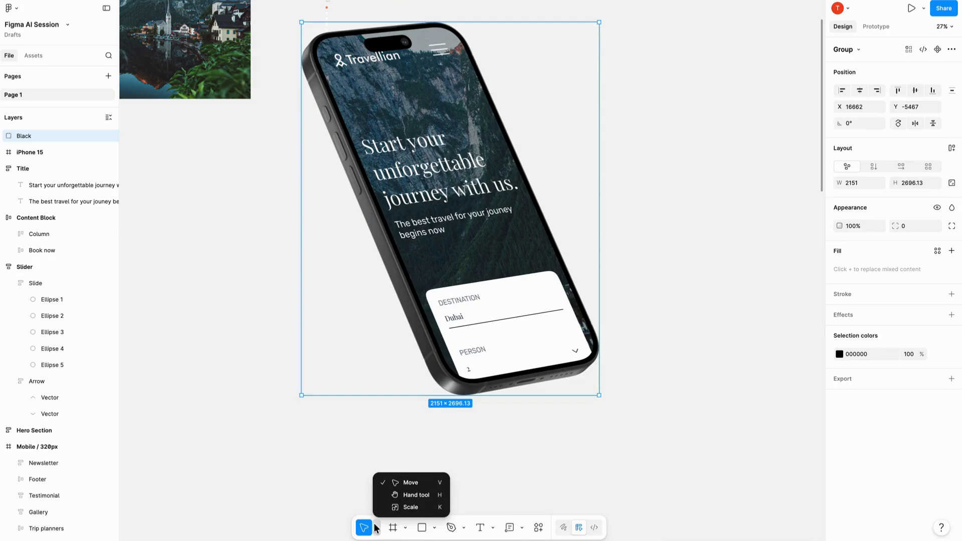
pyautogui.click(404, 496)
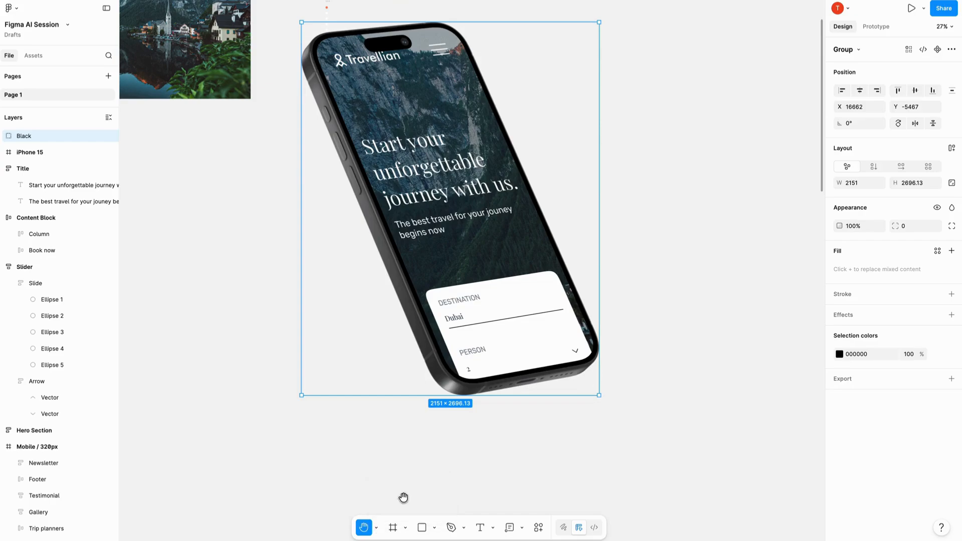
pyautogui.scroll(-5, 358, 254)
pyautogui.hscroll(-10, 270, 180)
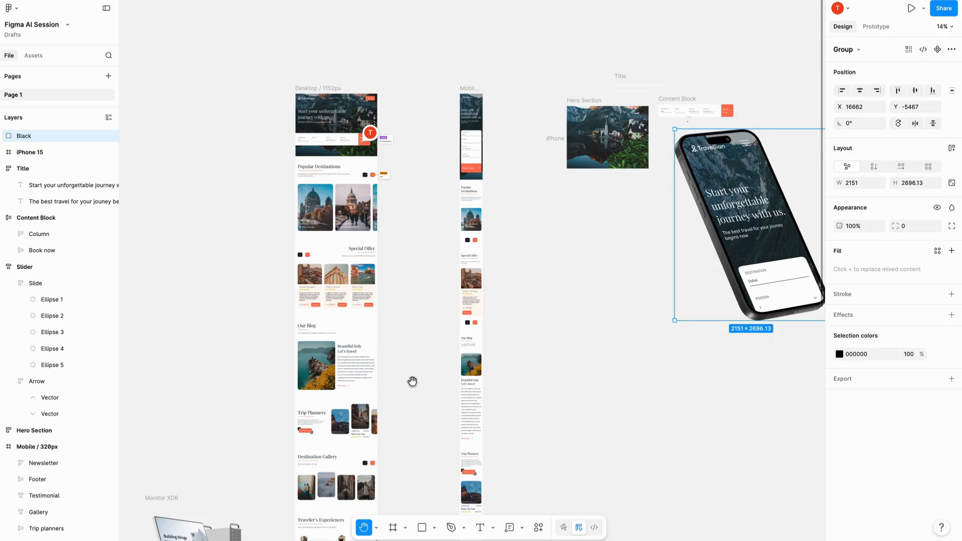
# - Return to the Move tool, select the Desktop / 1152px frame and expand its export preview
pyautogui.moveTo(481, 273); pyautogui.dragTo(317, 272)
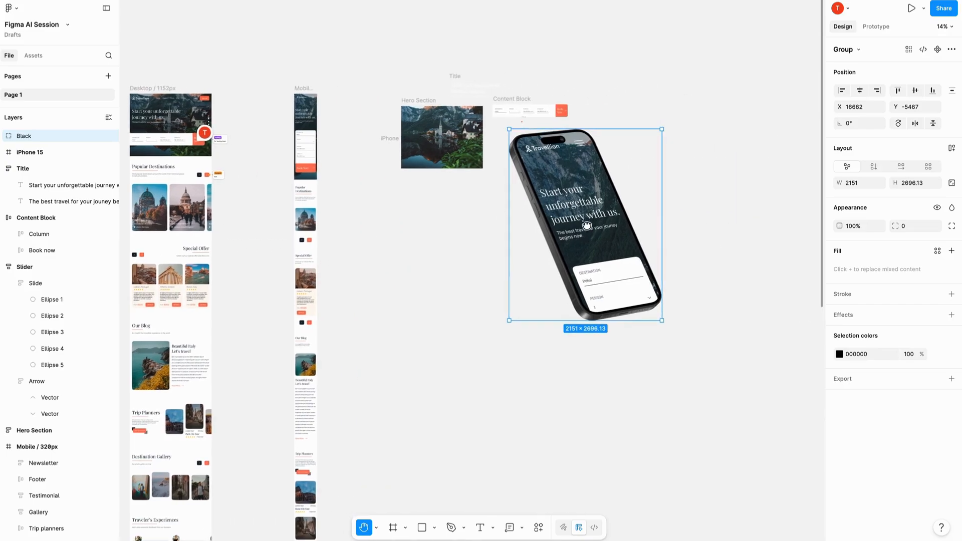
pyautogui.moveTo(586, 226); pyautogui.dragTo(699, 222)
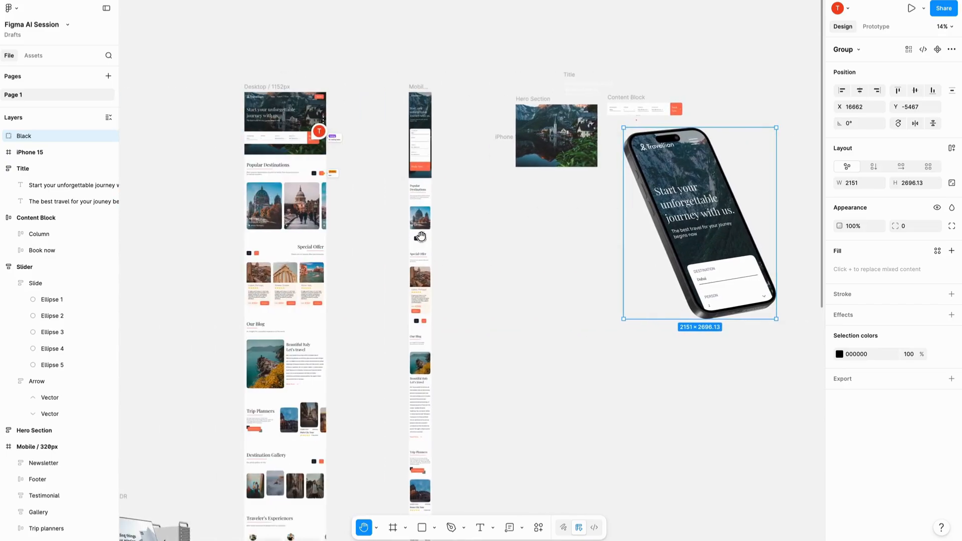
pyautogui.moveTo(272, 310); pyautogui.dragTo(280, 253)
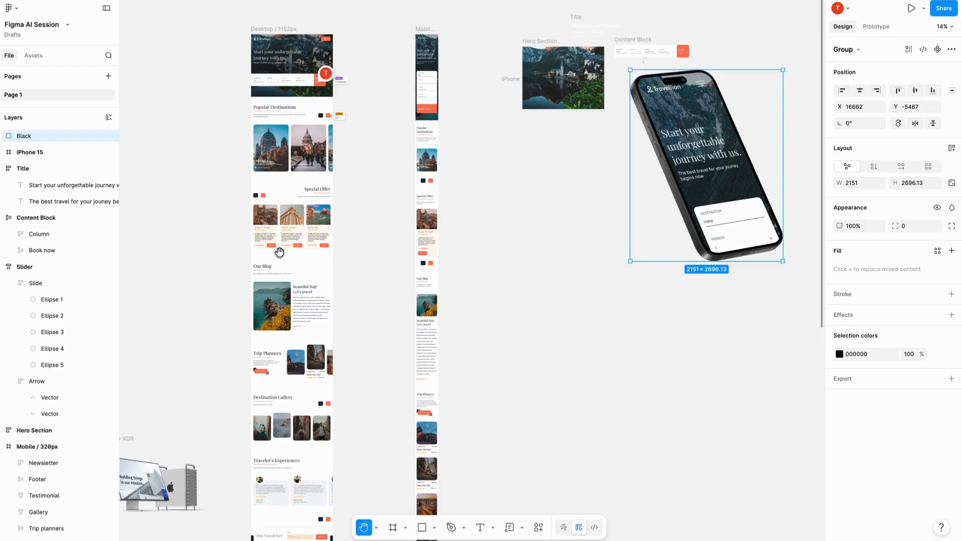
pyautogui.scroll(-3, 426, 213)
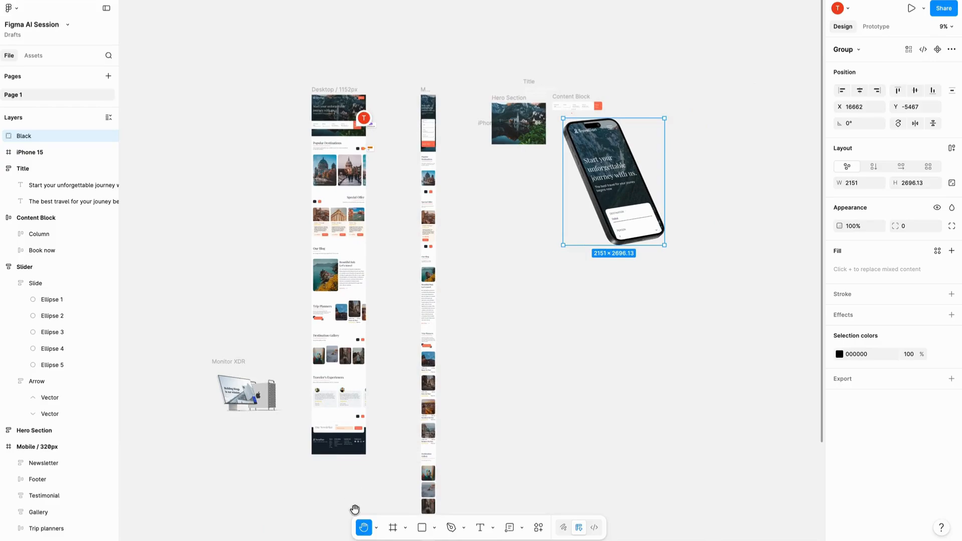
pyautogui.press('v')
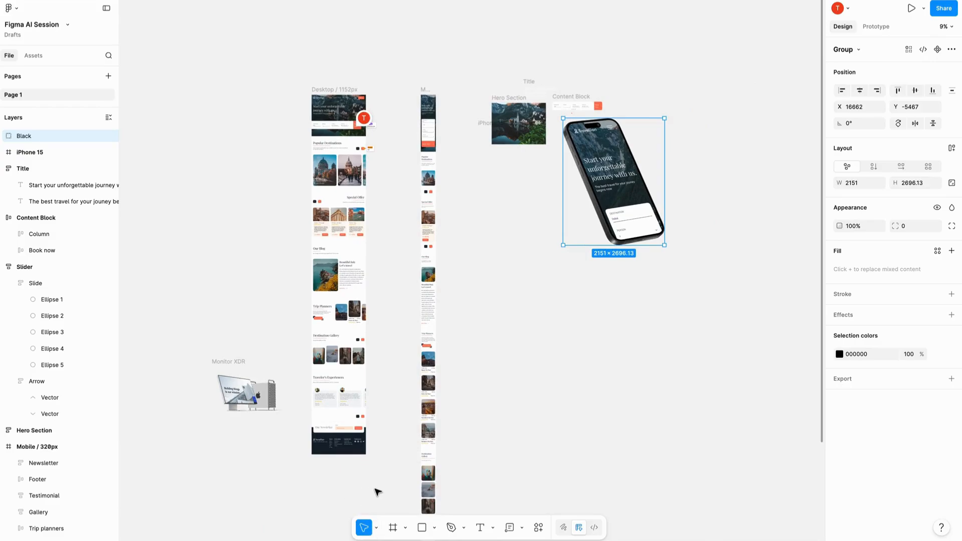
pyautogui.click(323, 90)
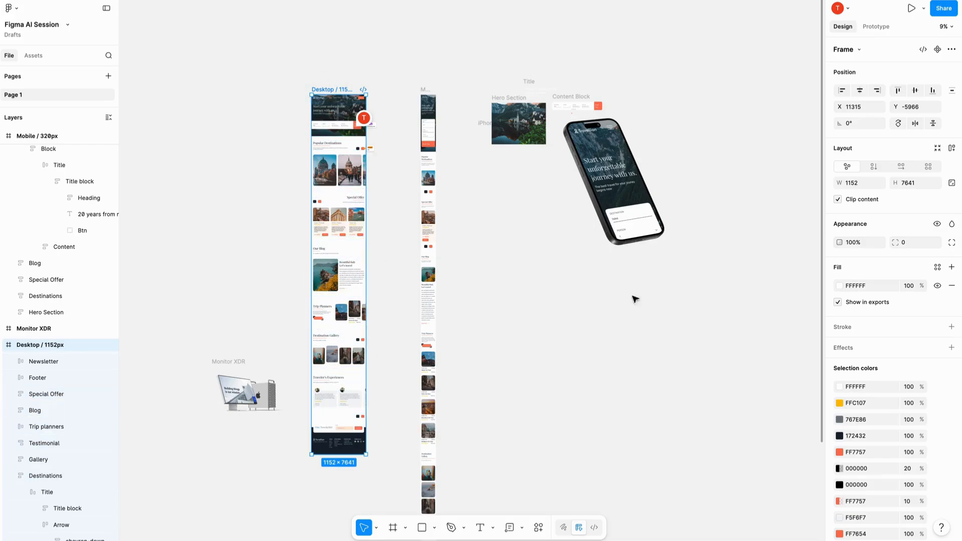
pyautogui.scroll(-4, 882, 421)
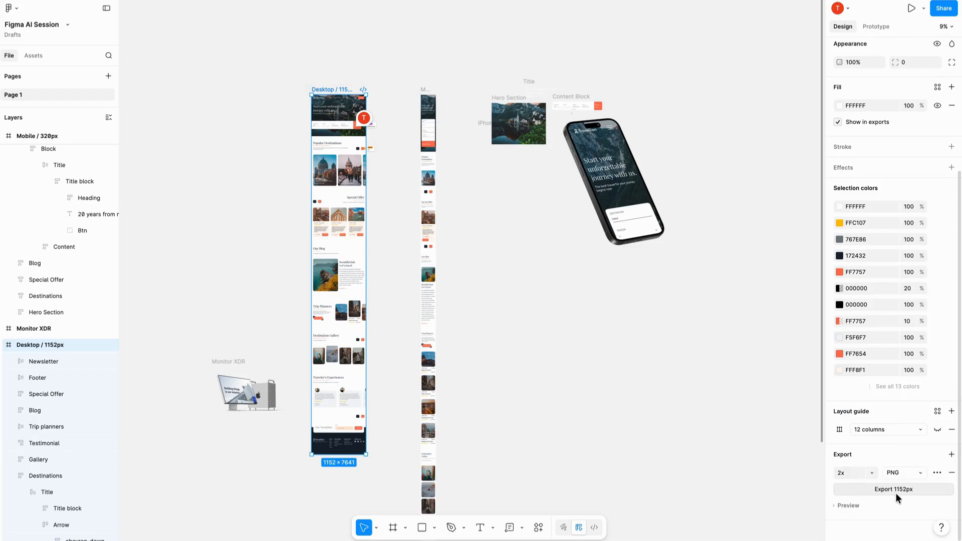
pyautogui.click(848, 506)
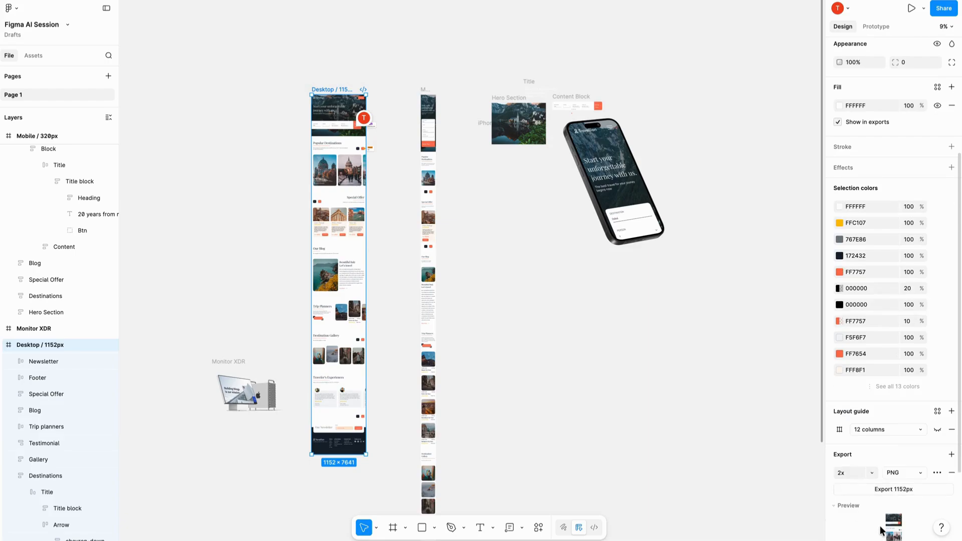
pyautogui.scroll(-3, 880, 526)
pyautogui.click(848, 506)
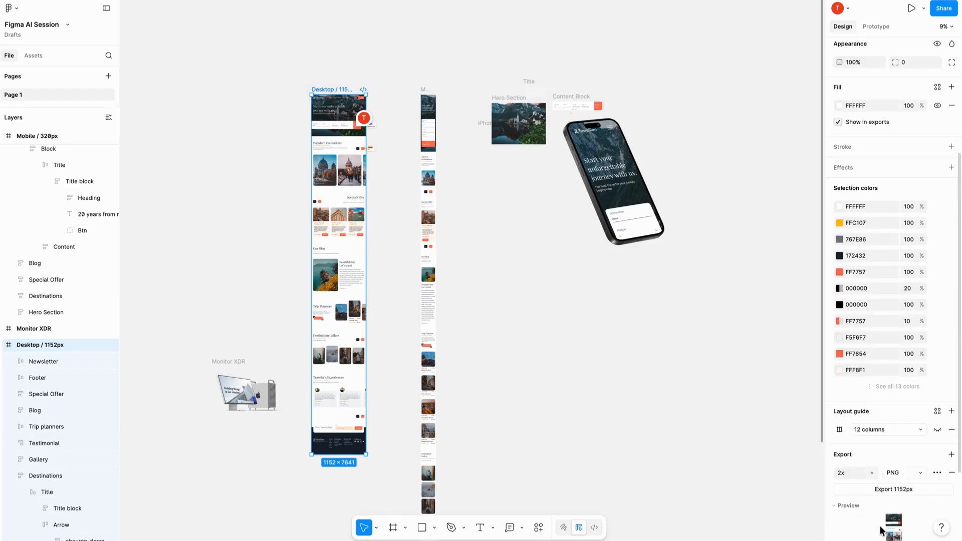
pyautogui.scroll(-3, 880, 527)
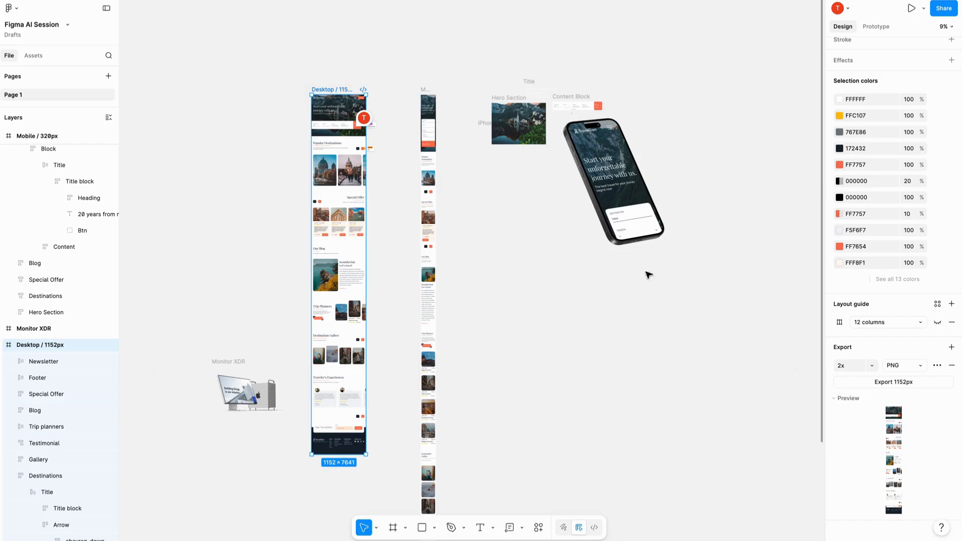
# - Set the desktop frame's export scale to 4x and switch its format to JPEG, SVG and finally PDF
pyautogui.click(872, 371)
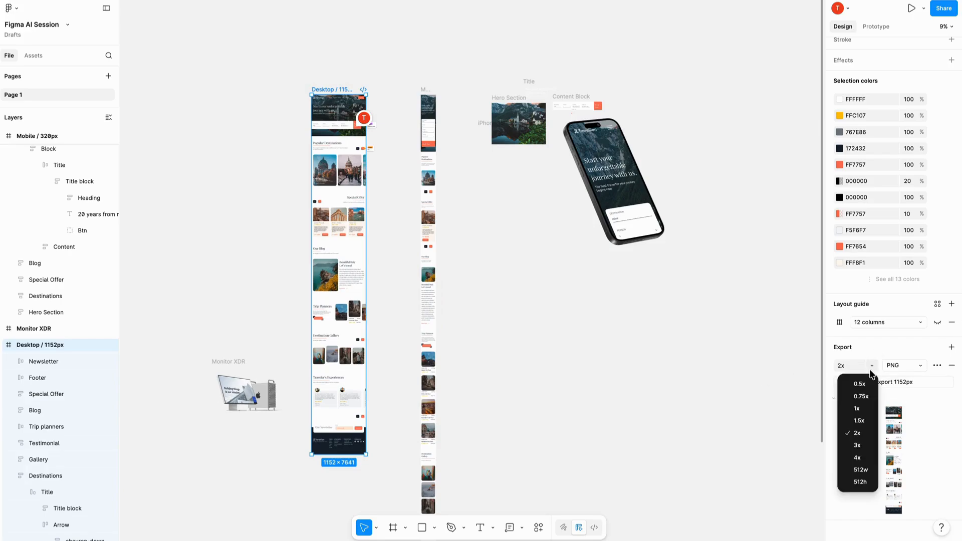
pyautogui.click(867, 458)
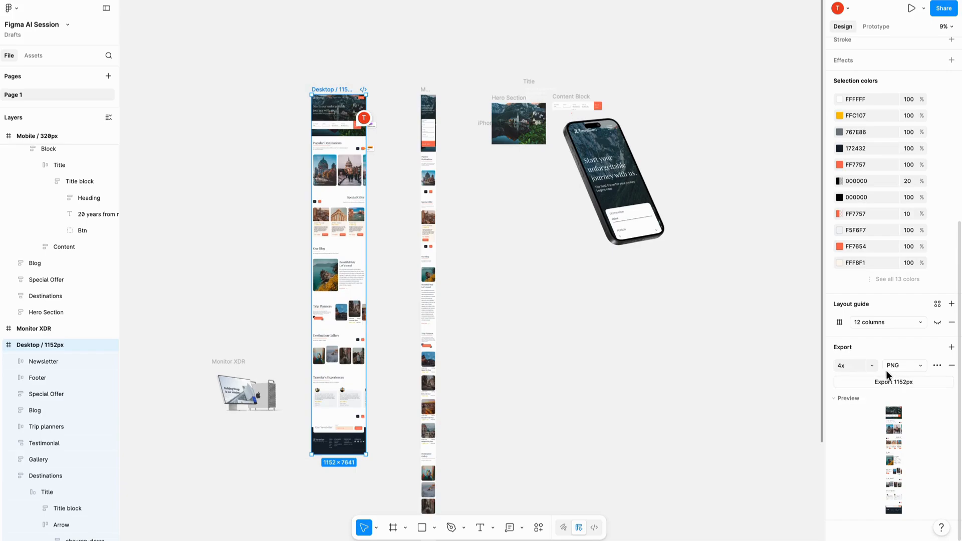
pyautogui.click(913, 371)
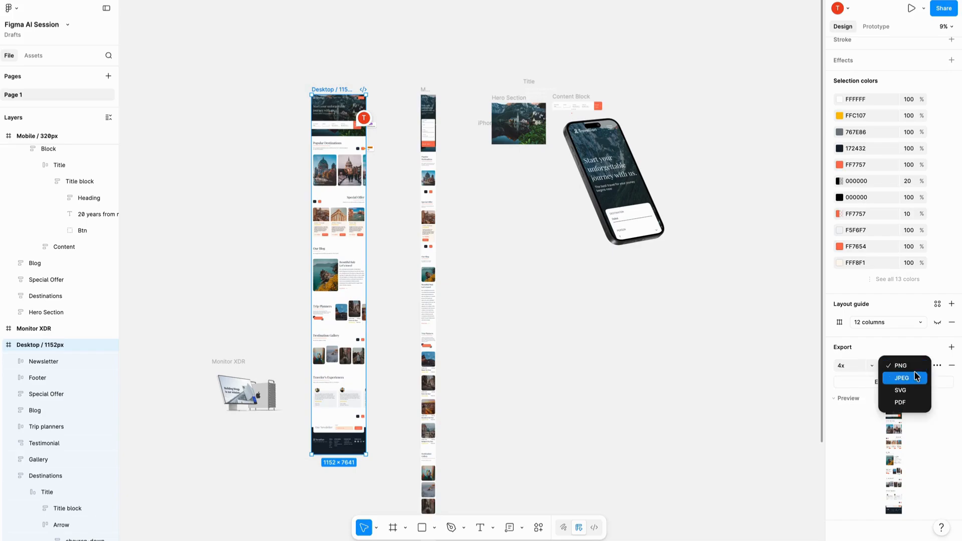
pyautogui.click(911, 378)
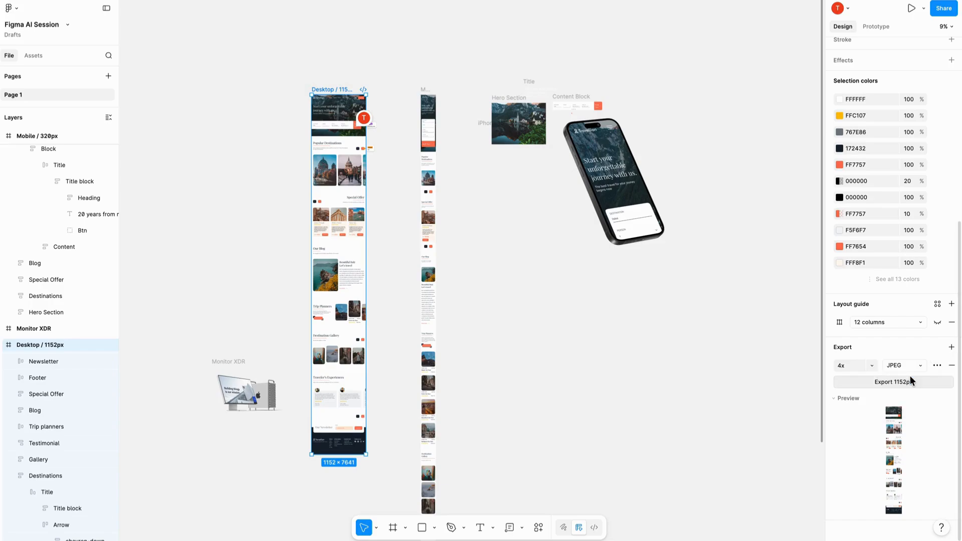
pyautogui.click(911, 366)
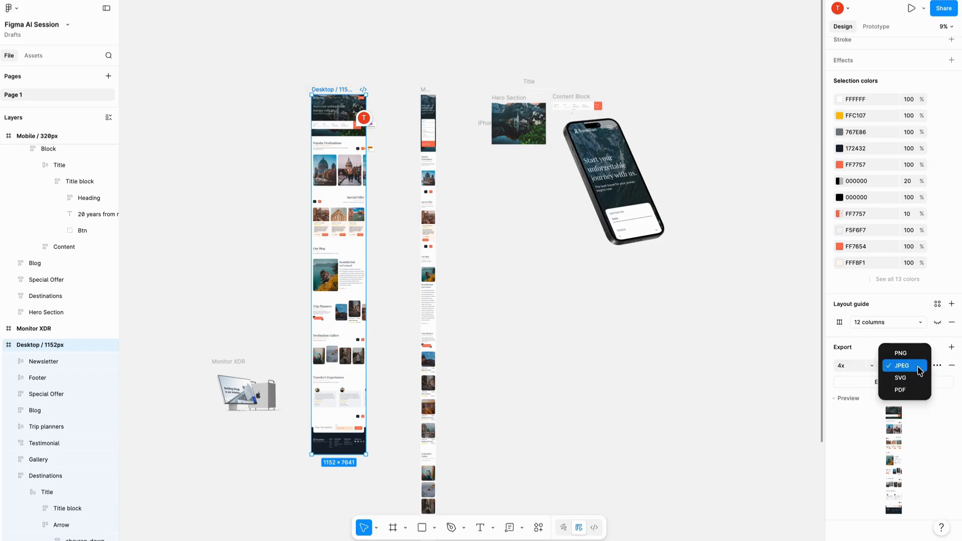
pyautogui.click(910, 378)
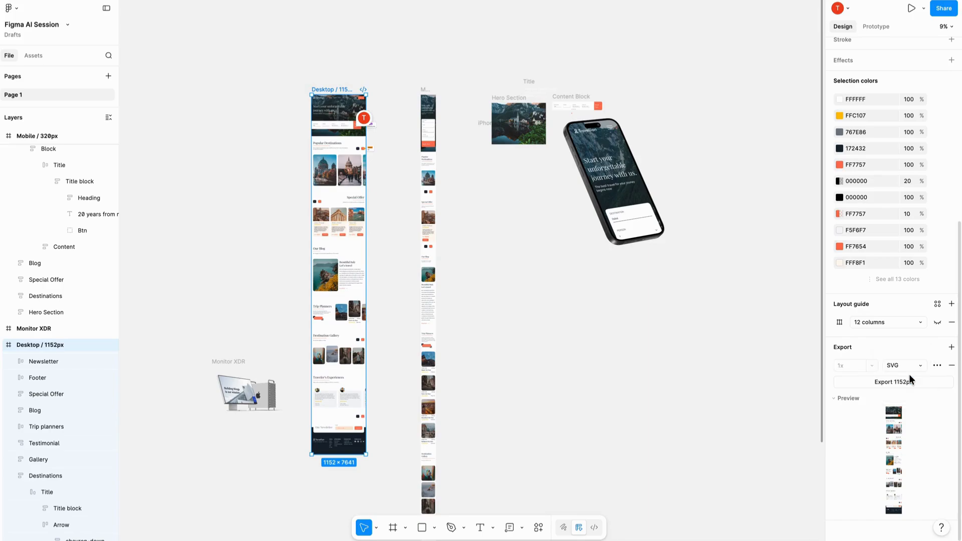
pyautogui.scroll(5, 408, 135)
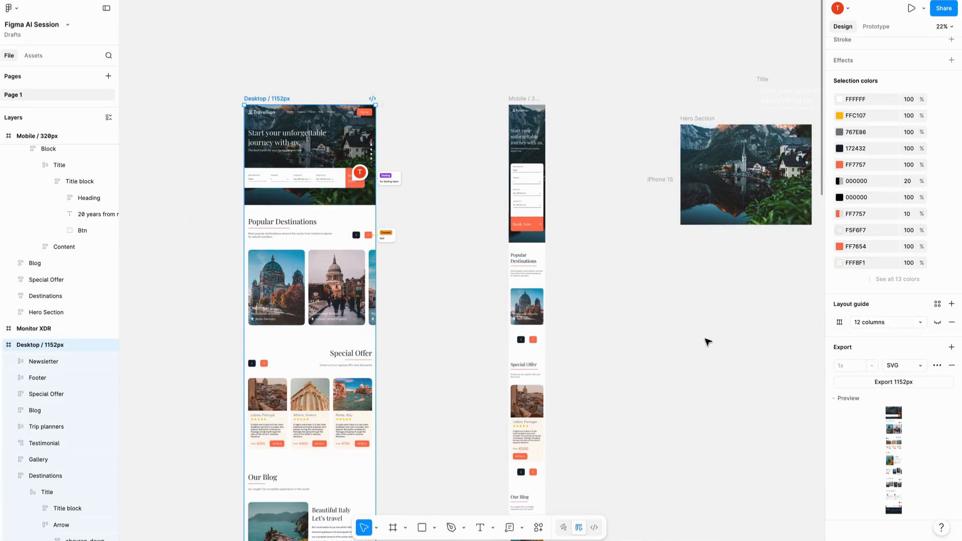
pyautogui.click(919, 367)
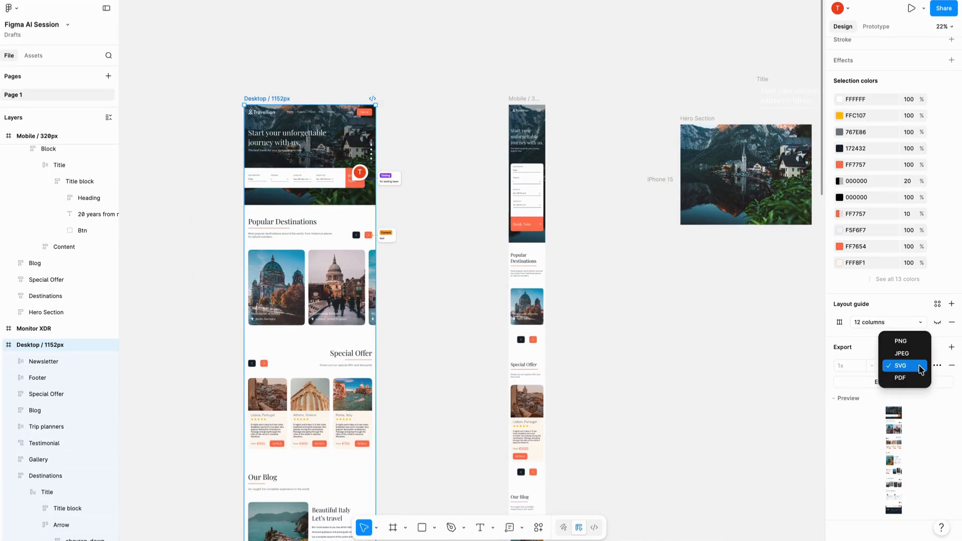
pyautogui.click(907, 378)
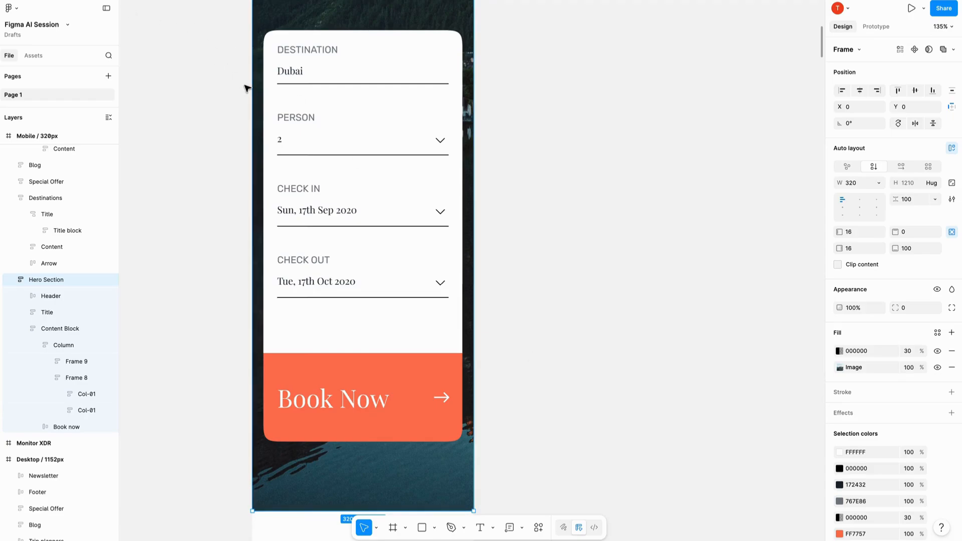
# - Move the Content Block booking form out of the mobile Hero Section onto the empty canvas beside the page
pyautogui.click(289, 187)
pyautogui.scroll(-5, 289, 187)
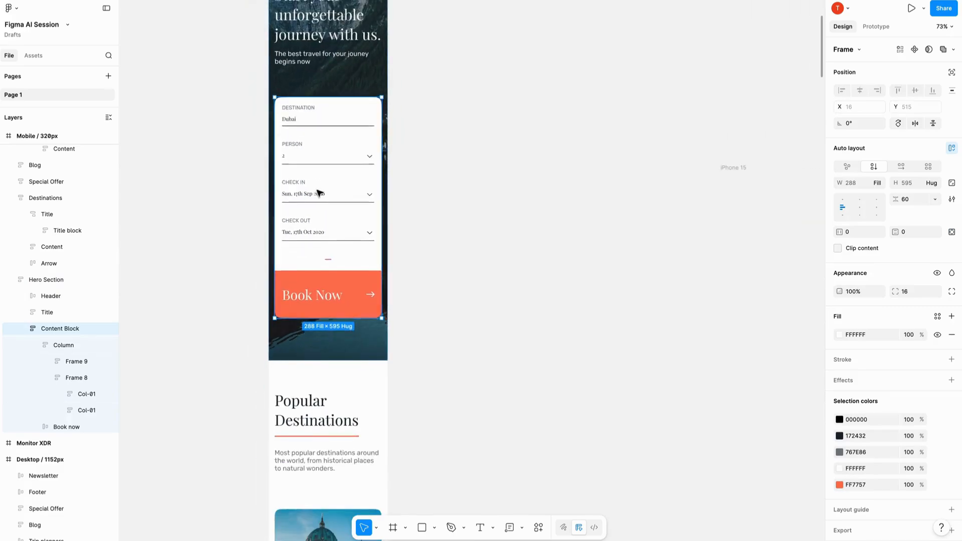
pyautogui.moveTo(307, 203); pyautogui.dragTo(492, 176)
pyautogui.scroll(5, 493, 177)
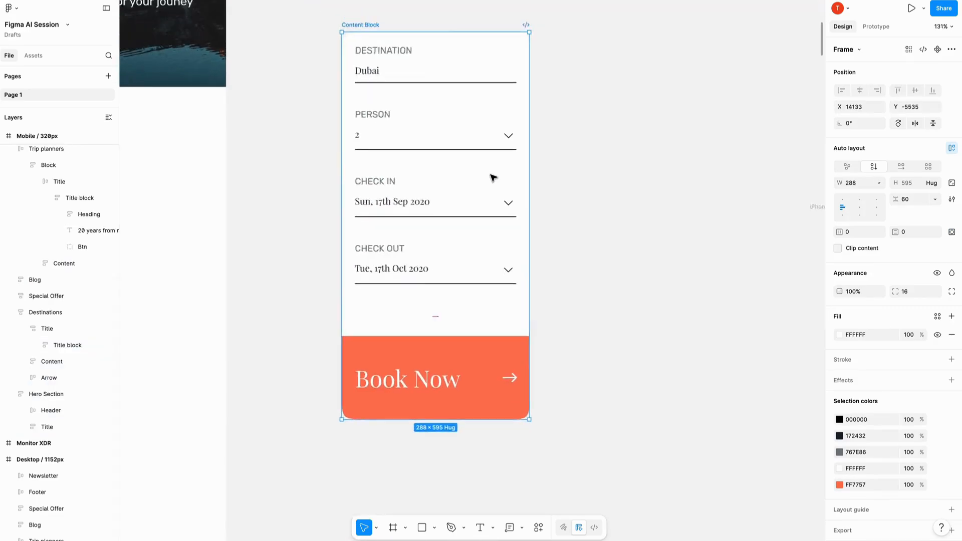
# - Duplicate the Check In field six times inside the detached Content Block
pyautogui.click(416, 197)
pyautogui.click(416, 197)
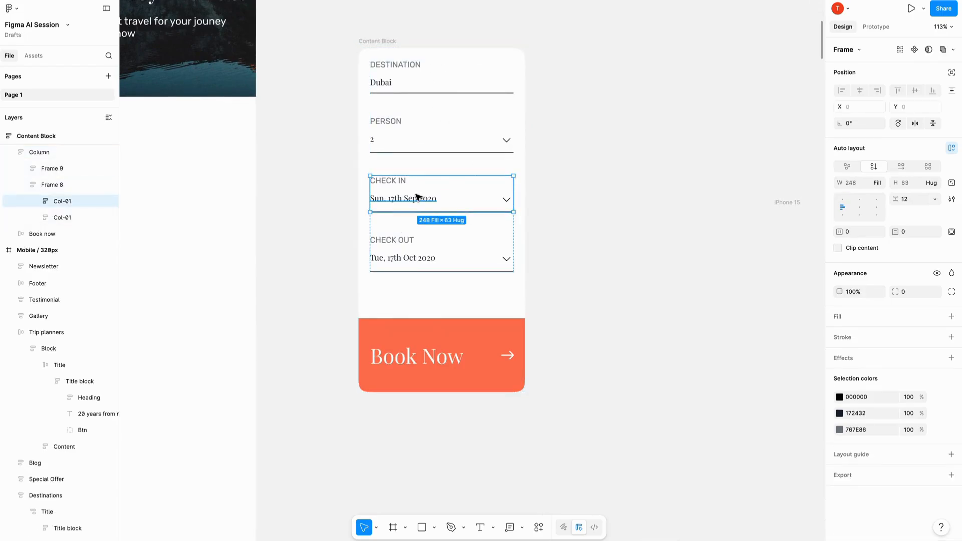
pyautogui.press('super+d')
pyautogui.press('super+d')
pyautogui.press('super+d')
pyautogui.press('super+d')
pyautogui.press('super+d')
pyautogui.press('super+d')
# - Replace the repeated content of the duplicated Check In fields with the suggested AI Replace content action
pyautogui.keyDown('super'); pyautogui.click(416, 197); pyautogui.keyUp('super')
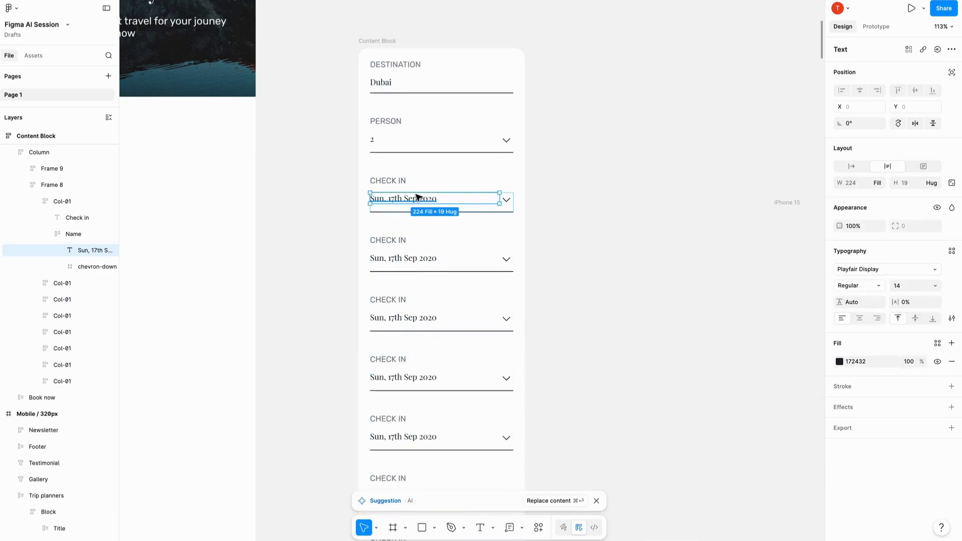
pyautogui.scroll(-3, 417, 197)
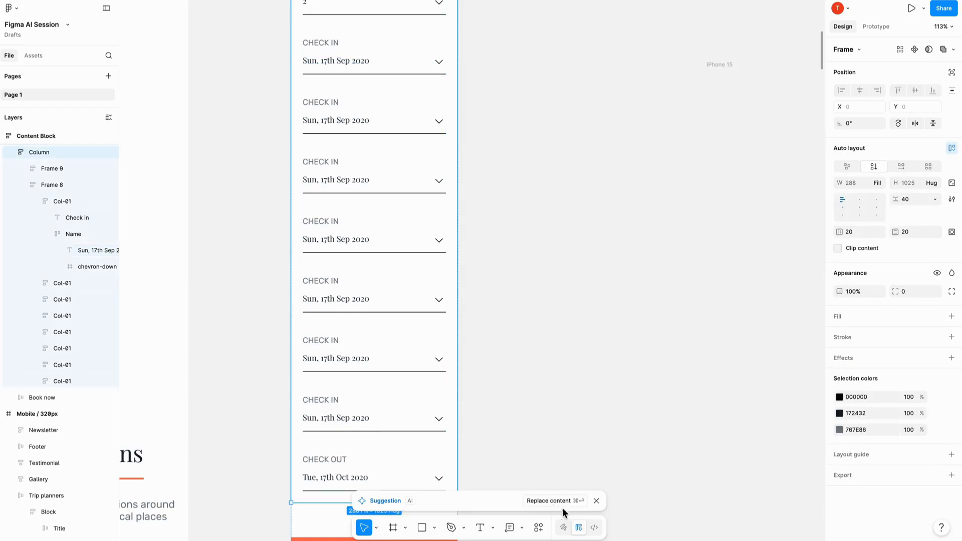
pyautogui.click(560, 501)
pyautogui.scroll(-3, 405, 165)
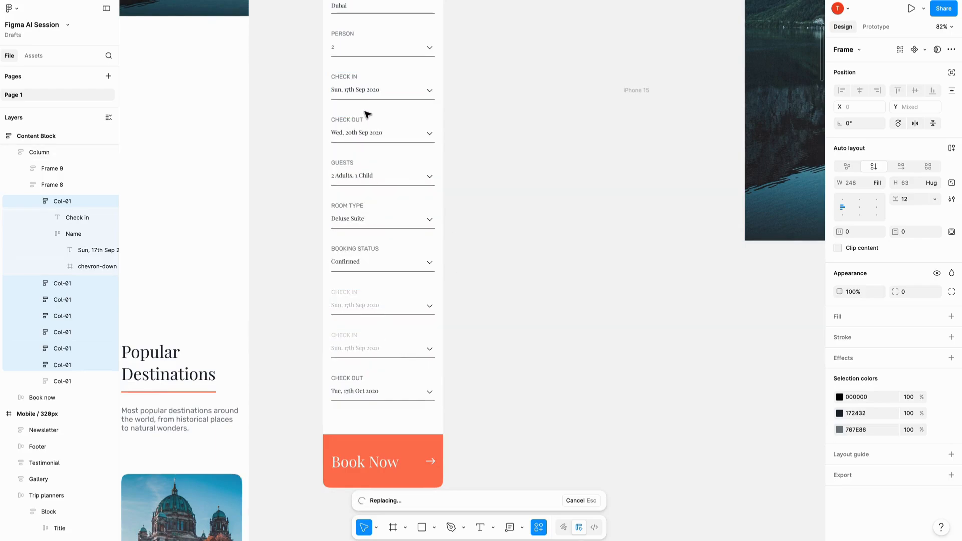
# - Examine the AI-generated labels and values in the duplicated booking fields, and dismiss the completion notice
pyautogui.scroll(5, 367, 115)
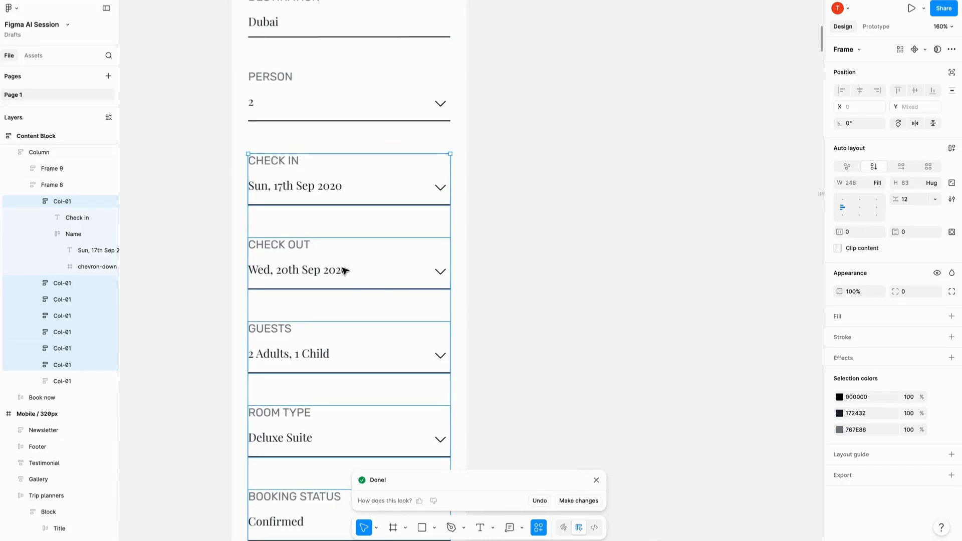
pyautogui.scroll(-4, 346, 271)
pyautogui.scroll(-3, 344, 270)
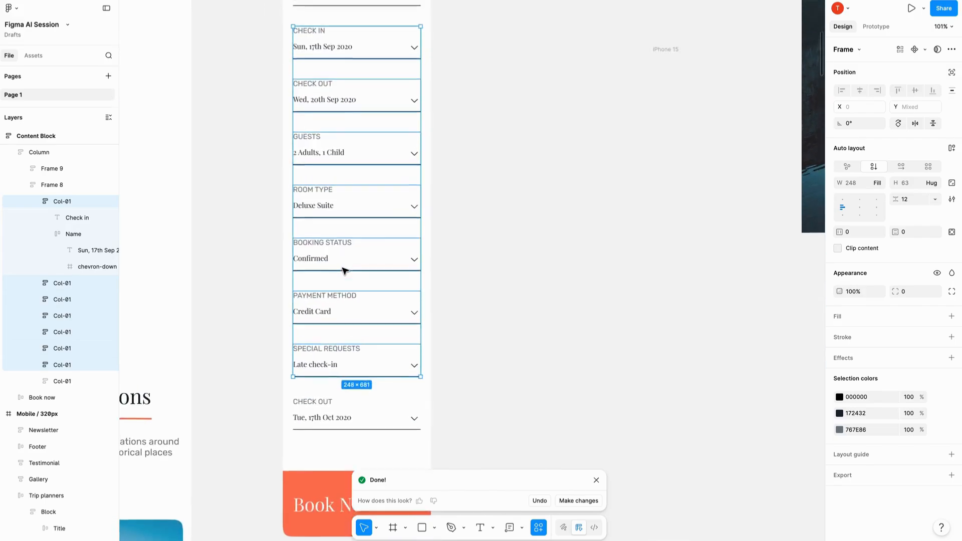
pyautogui.scroll(1, 343, 270)
pyautogui.scroll(-3, 384, 406)
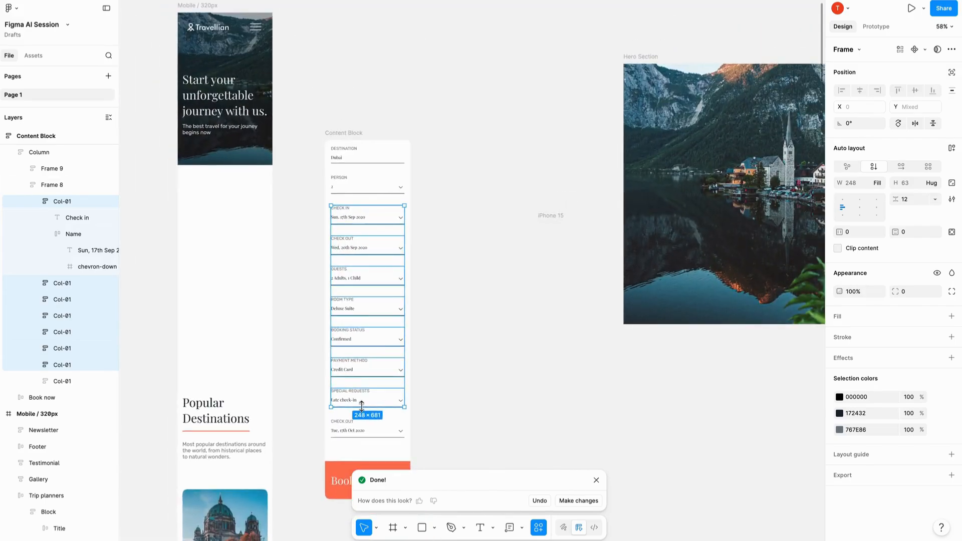
pyautogui.scroll(5, 392, 297)
pyautogui.scroll(2, 392, 297)
pyautogui.hscroll(1, 393, 298)
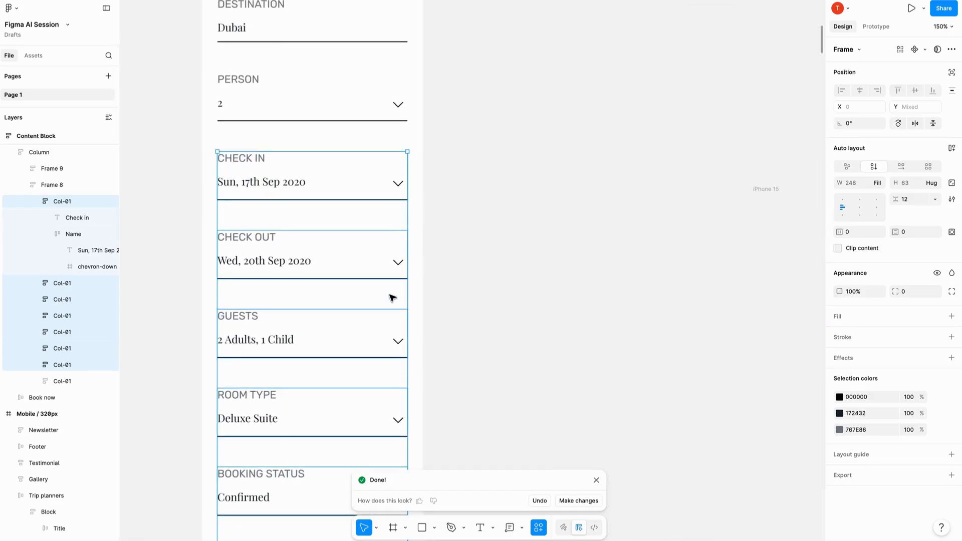
pyautogui.scroll(-3, 392, 297)
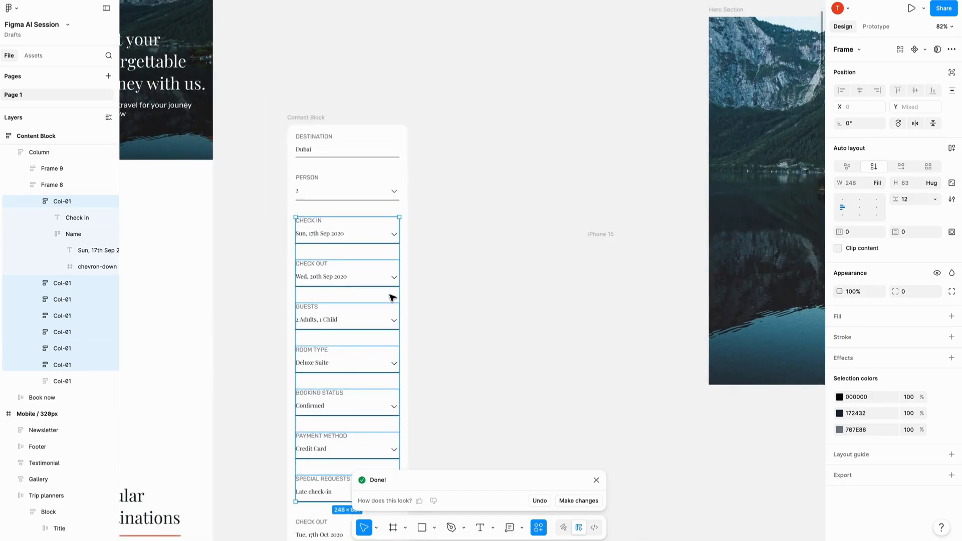
pyautogui.click(595, 481)
# - Review the Content Block's fields from Check In down to Book Now, and clear the selection
pyautogui.scroll(5, 323, 217)
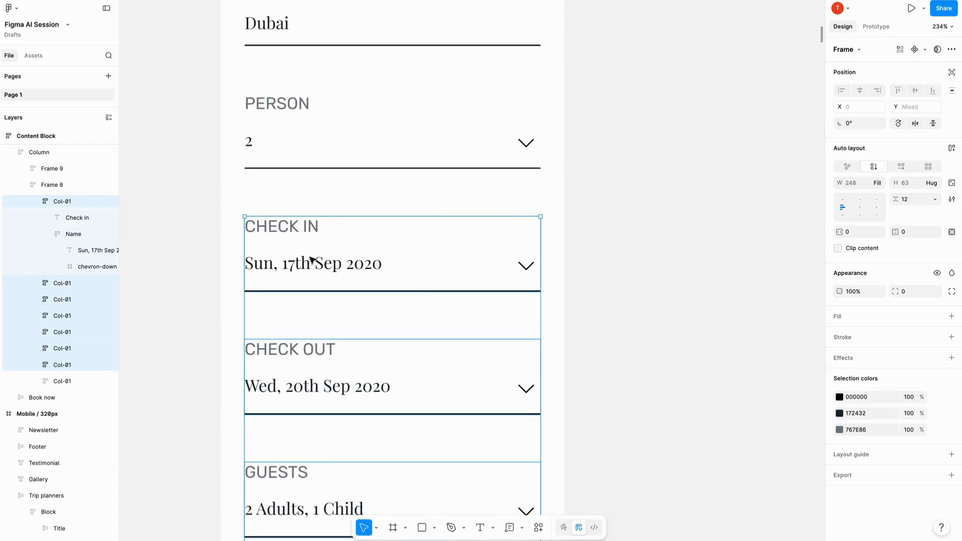
pyautogui.click(311, 259)
pyautogui.scroll(-3, 311, 259)
pyautogui.scroll(1, 316, 380)
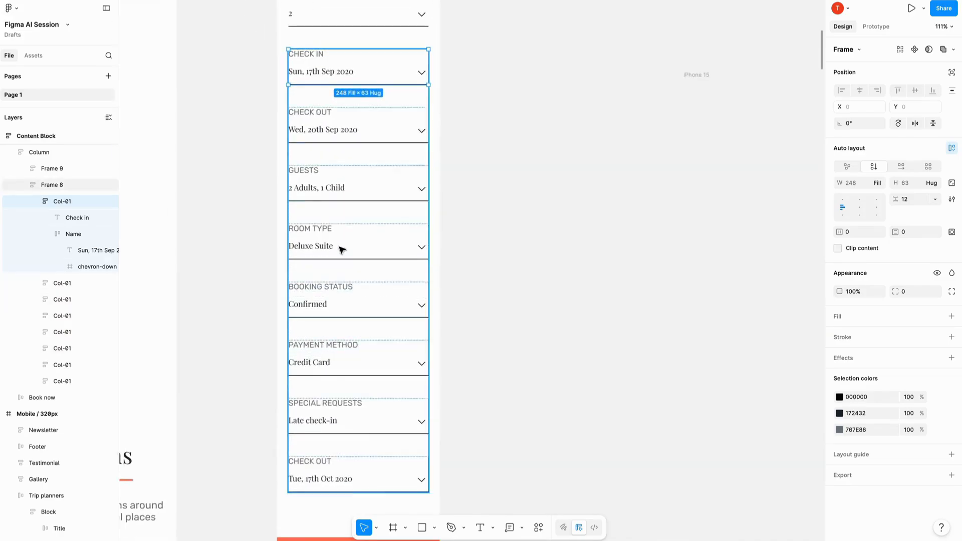
pyautogui.scroll(-3, 311, 306)
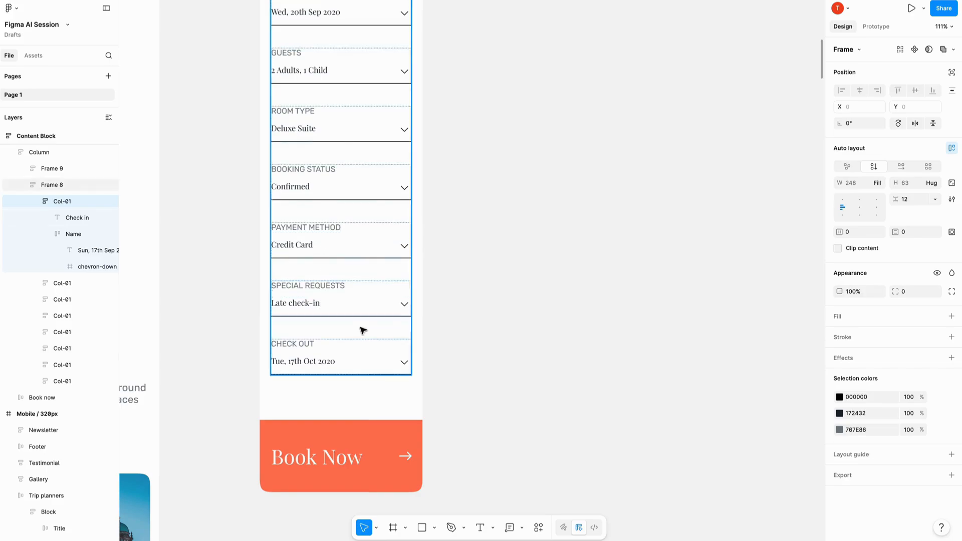
pyautogui.scroll(-5, 314, 319)
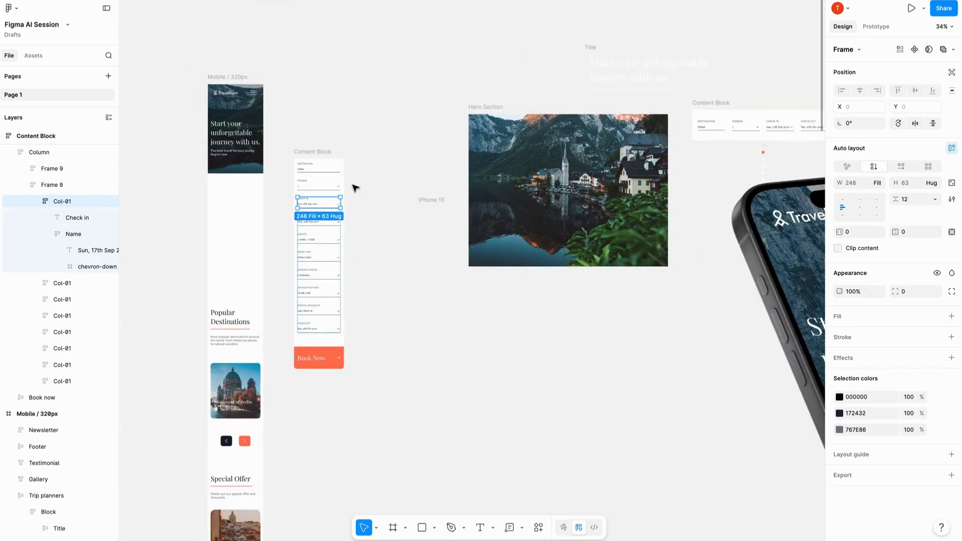
pyautogui.scroll(4, 317, 247)
pyautogui.click(445, 224)
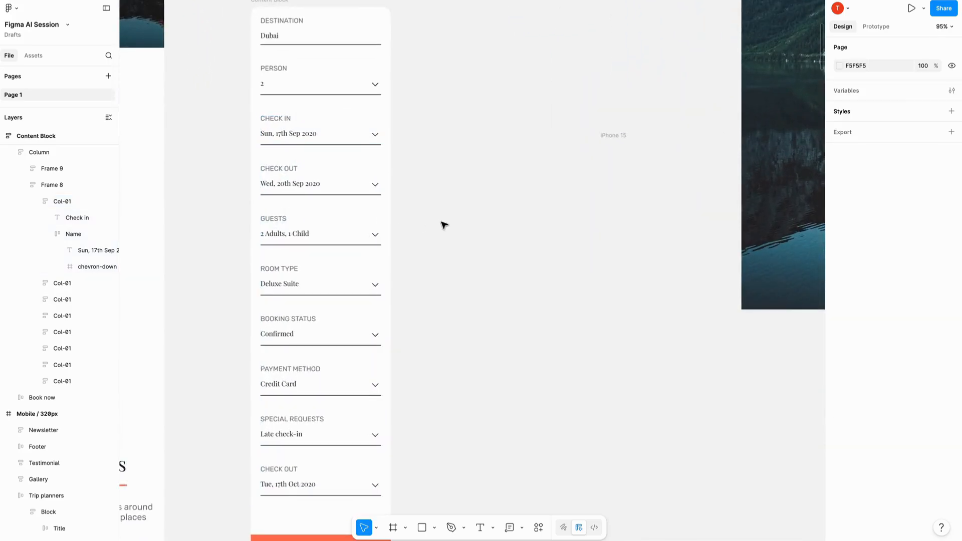
pyautogui.scroll(-3, 309, 232)
pyautogui.scroll(5, 322, 207)
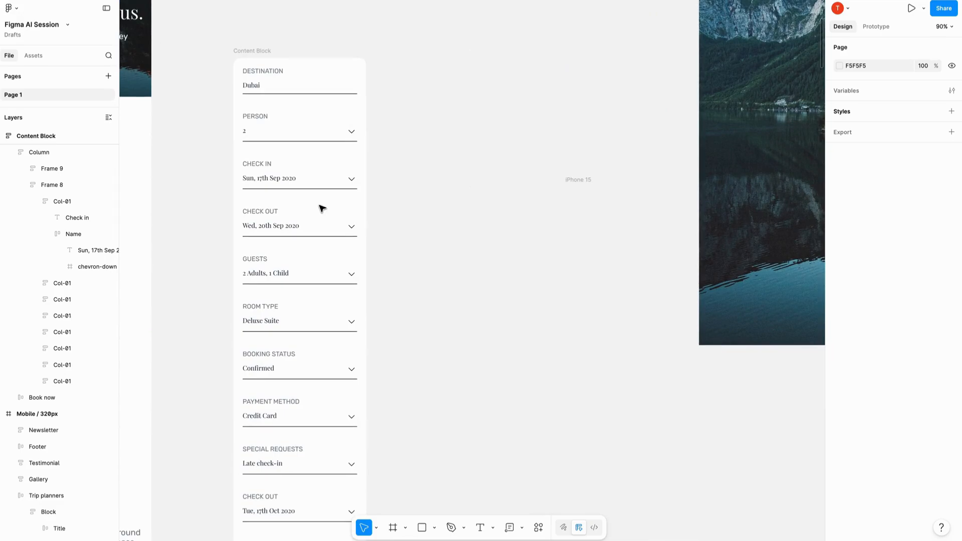
# - Inspect the Payment Method label and the fields below it in the Content Block, and clear the selection
pyautogui.click(257, 398)
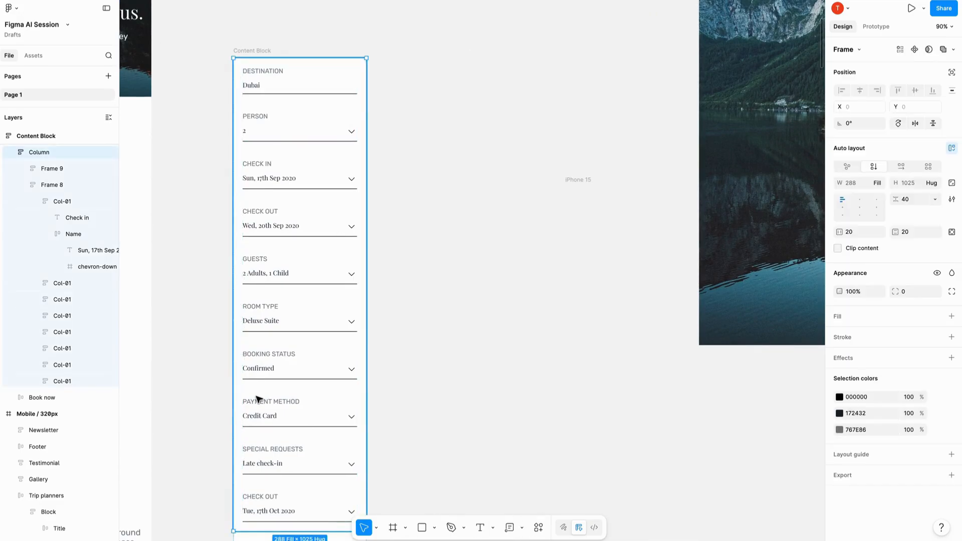
pyautogui.click(257, 398)
pyautogui.scroll(5, 256, 398)
pyautogui.doubleClick(254, 411)
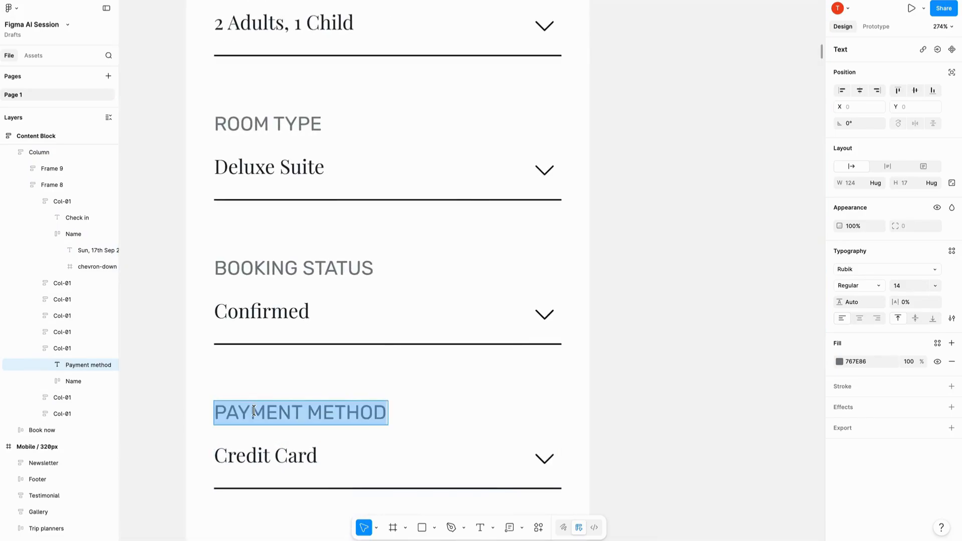
pyautogui.scroll(-3, 254, 411)
pyautogui.scroll(-3, 291, 439)
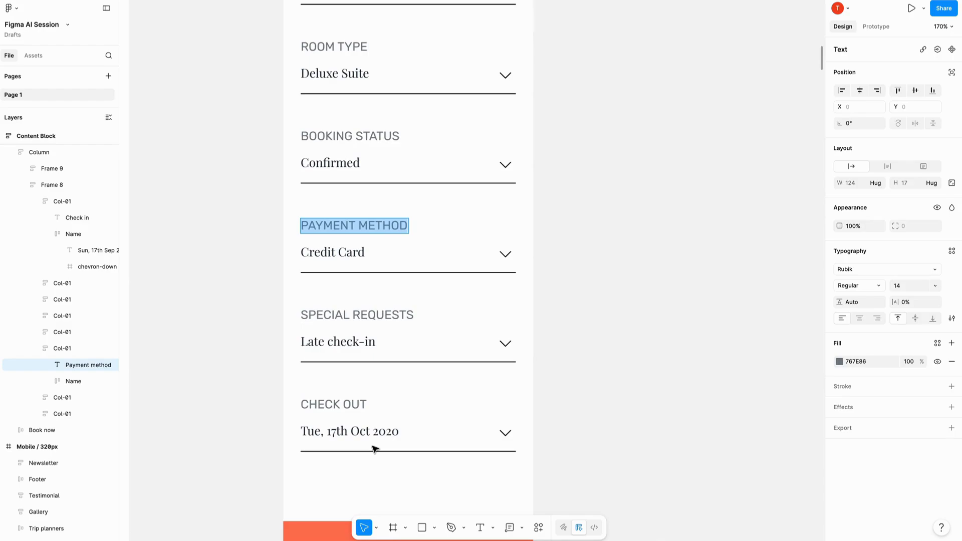
pyautogui.press('Escape')
pyautogui.click(560, 352)
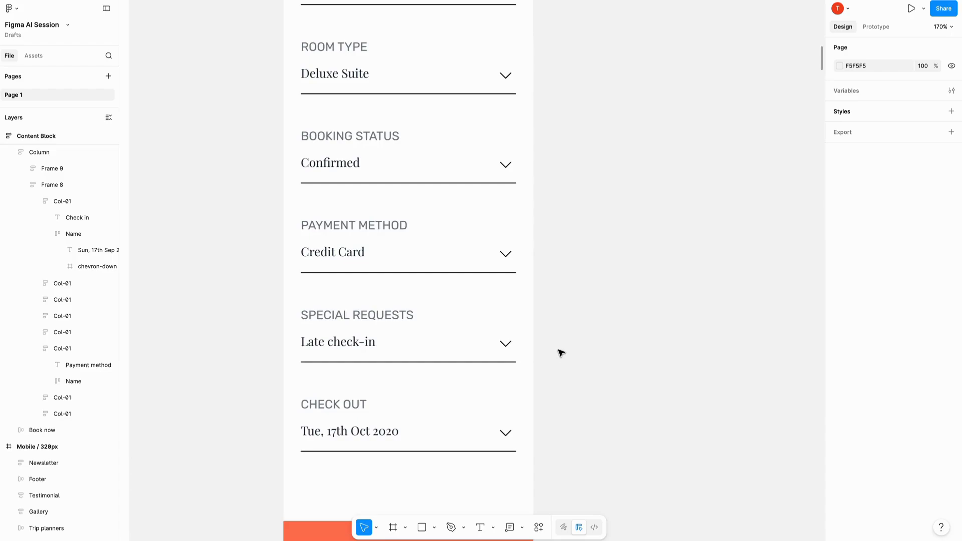
# - Send the Desktop / 1152px frame to Figma Make
pyautogui.scroll(-10, 561, 353)
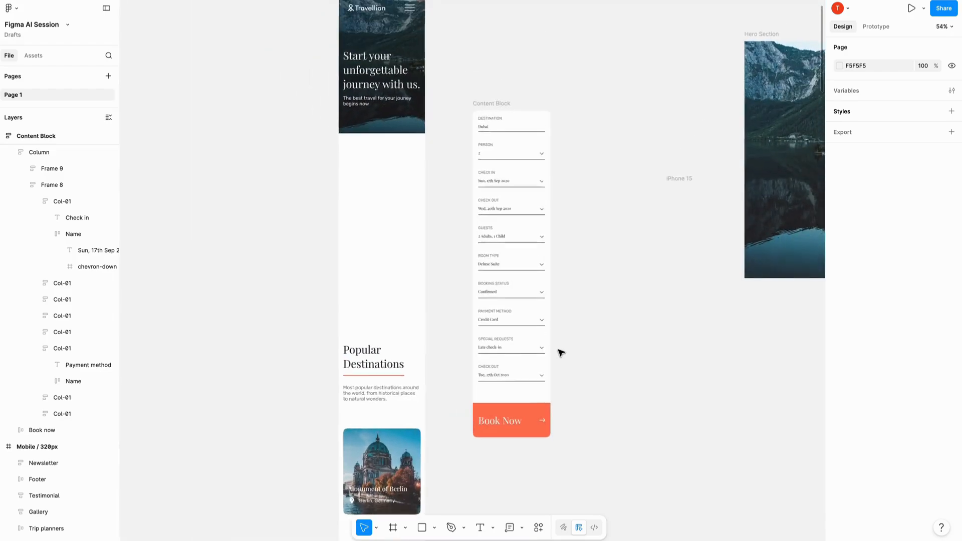
pyautogui.scroll(-5, 561, 353)
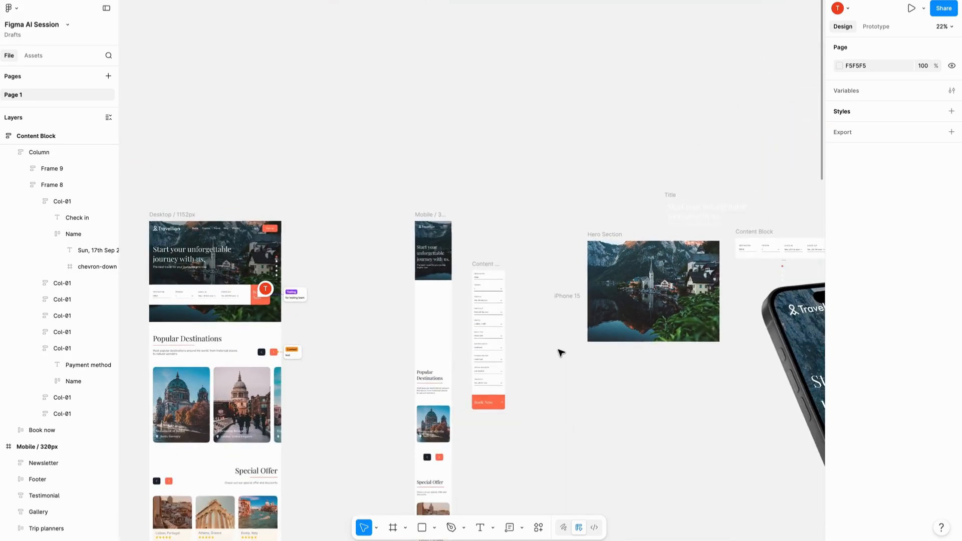
pyautogui.hscroll(-3, 560, 353)
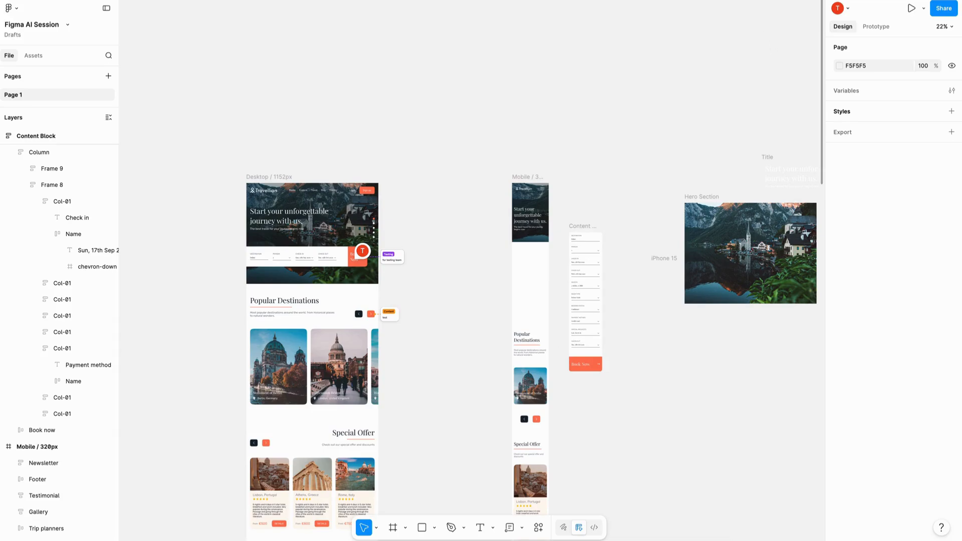
pyautogui.scroll(5, 637, 481)
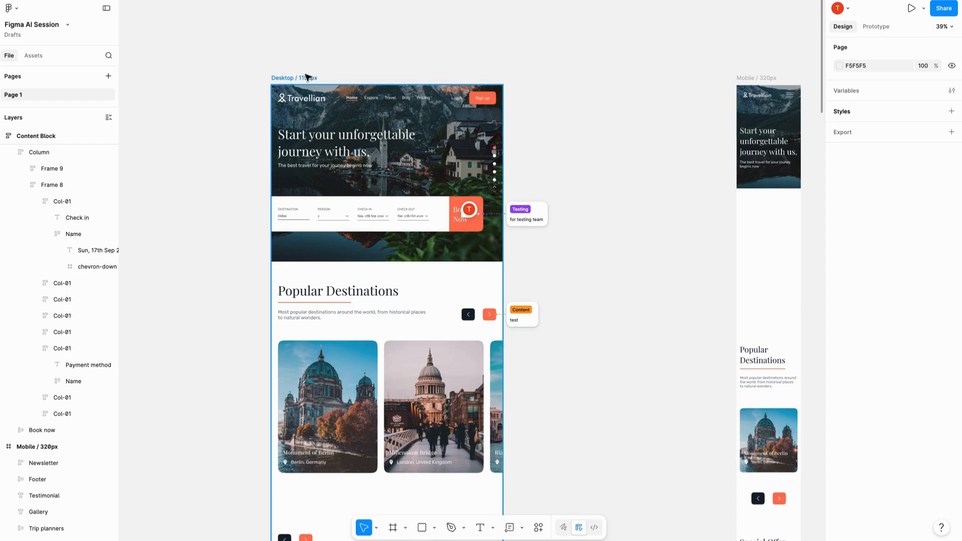
pyautogui.click(307, 77)
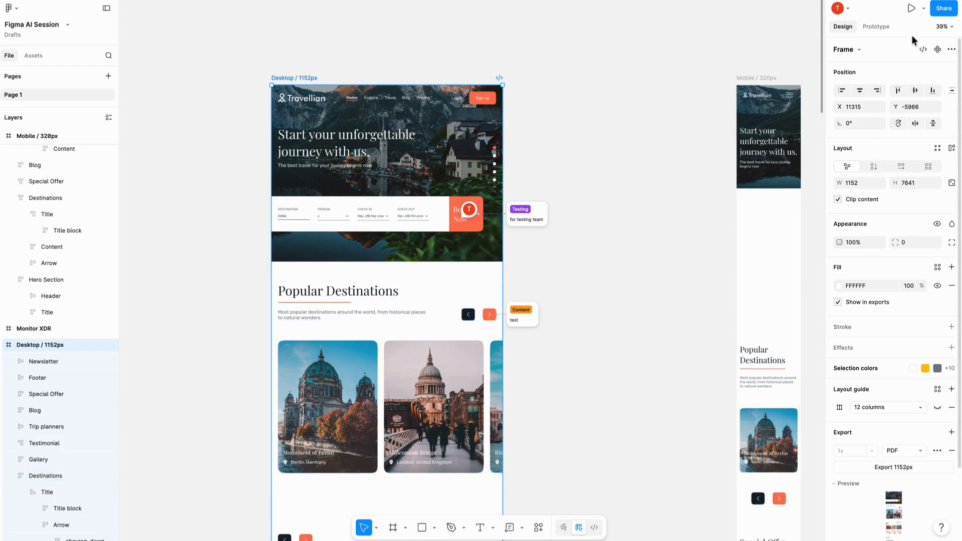
pyautogui.click(885, 28)
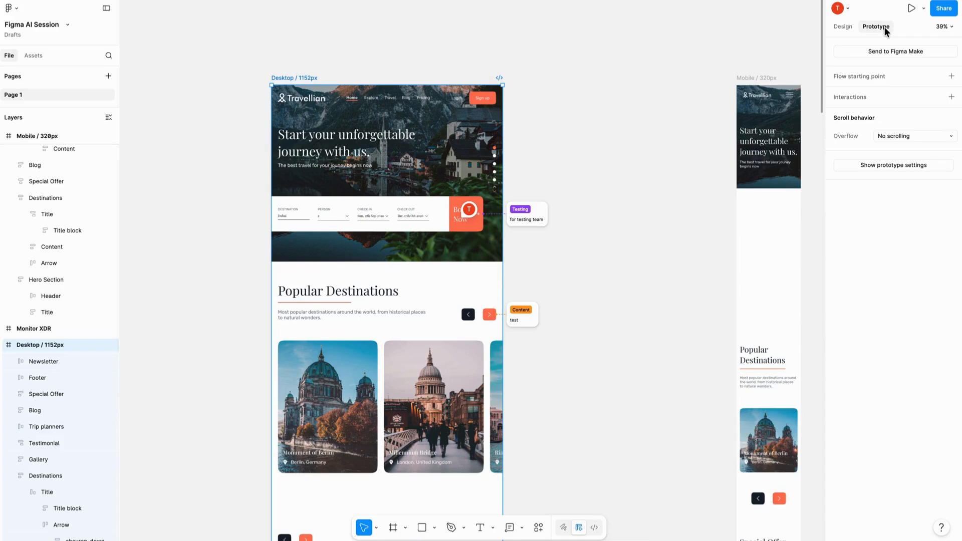
pyautogui.click(912, 53)
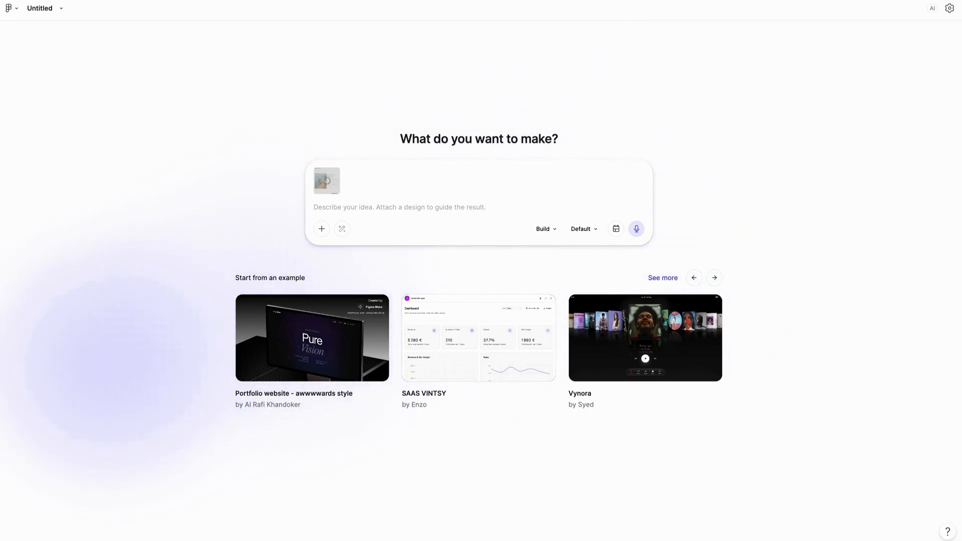
# - Switch to ChatGPT and copy the whole landing page animation prompt
pyautogui.click(949, 8)
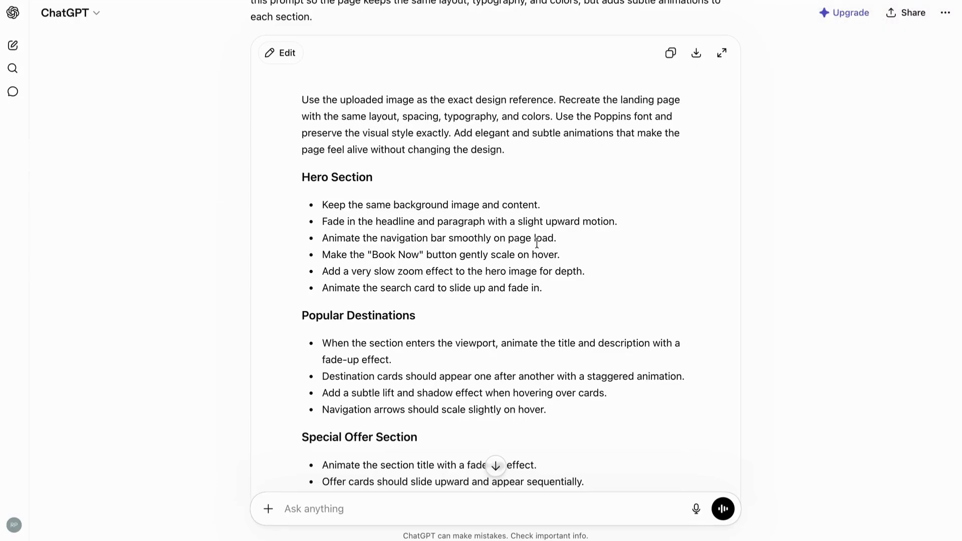
pyautogui.scroll(-6, 536, 243)
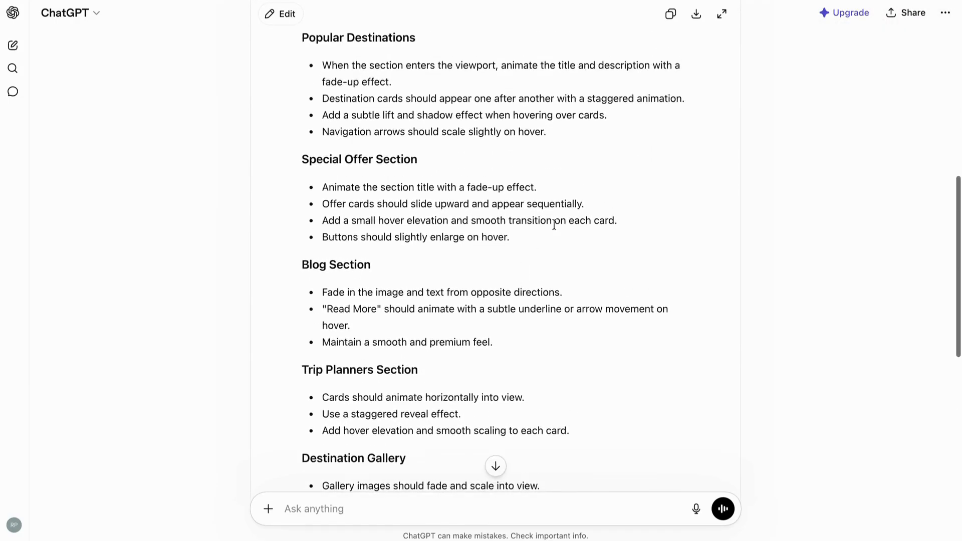
pyautogui.click(670, 15)
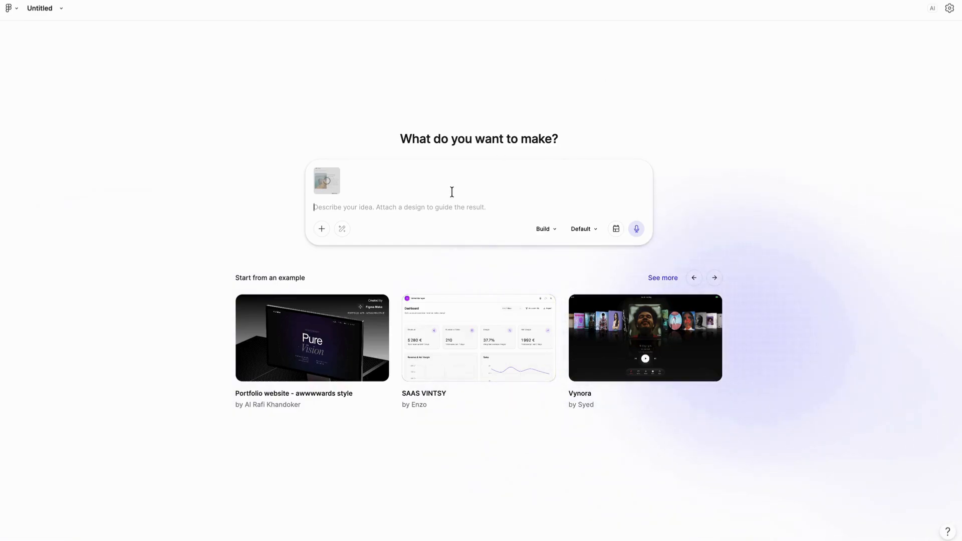
# - Switch back to Figma Make and paste the copied animation prompt as the description for the attached design
pyautogui.click(353, 208)
pyautogui.hotkey('ctrl', 'v')
pyautogui.scroll(10, 343, 261)
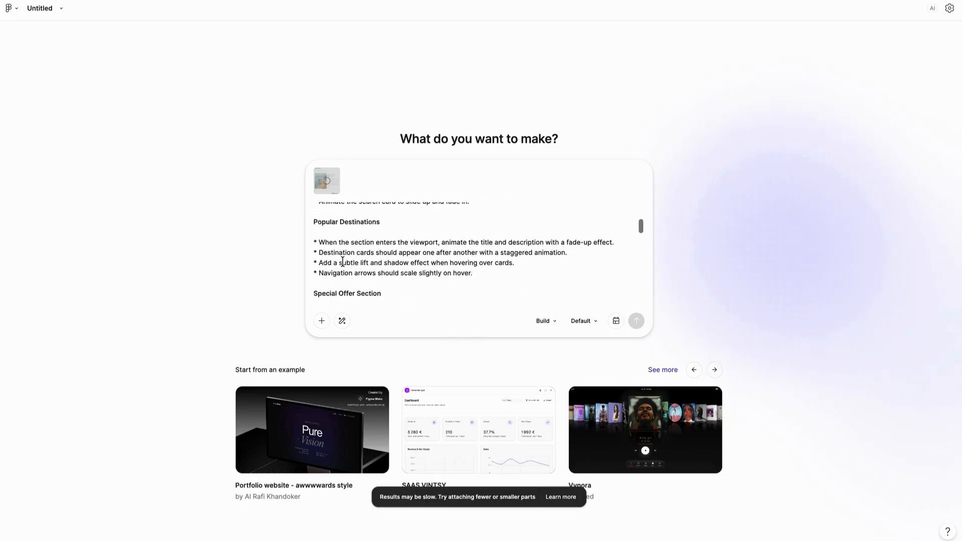
pyautogui.scroll(10, 342, 262)
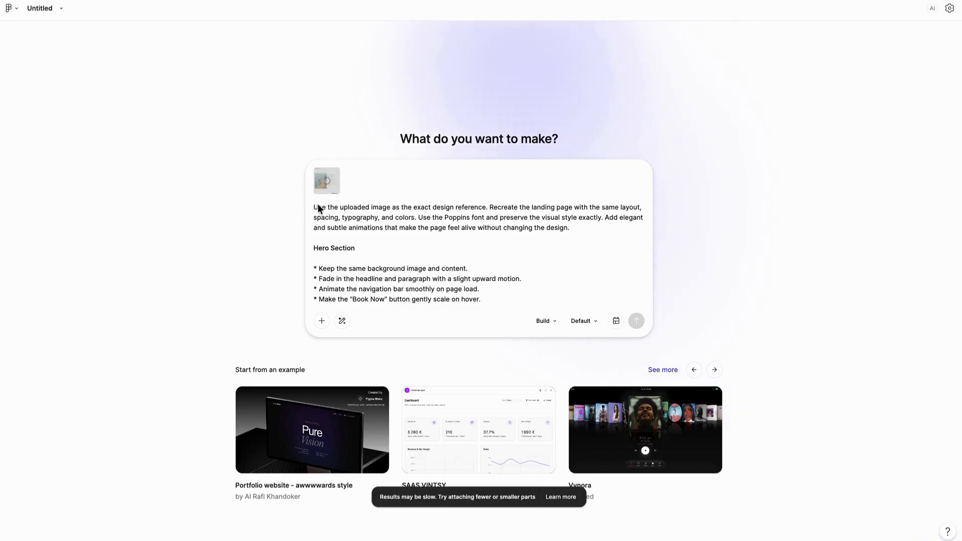
# - Check the attached design and the prompt through to Overall Animation Style, and submit it to build the page
pyautogui.moveTo(333, 191)
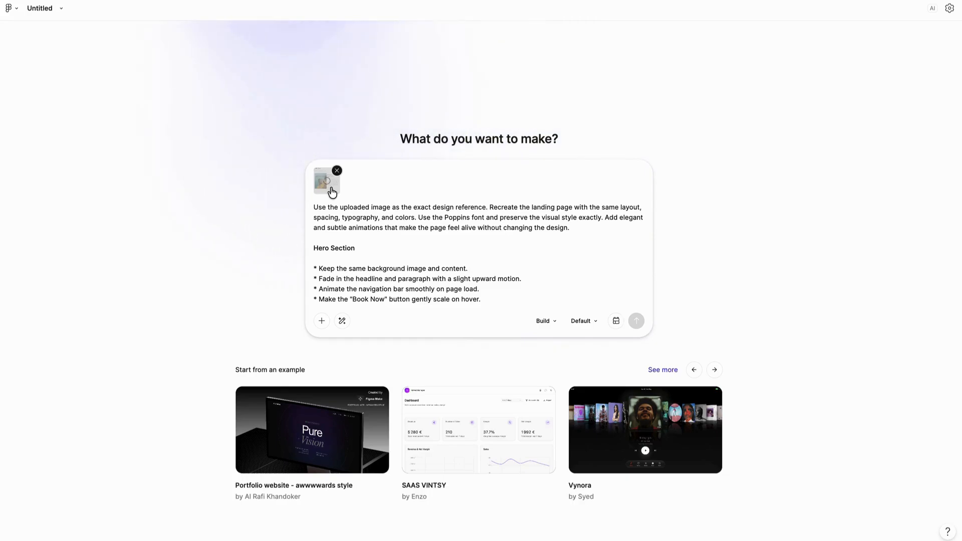
pyautogui.scroll(-1, 352, 219)
pyautogui.scroll(1, 352, 220)
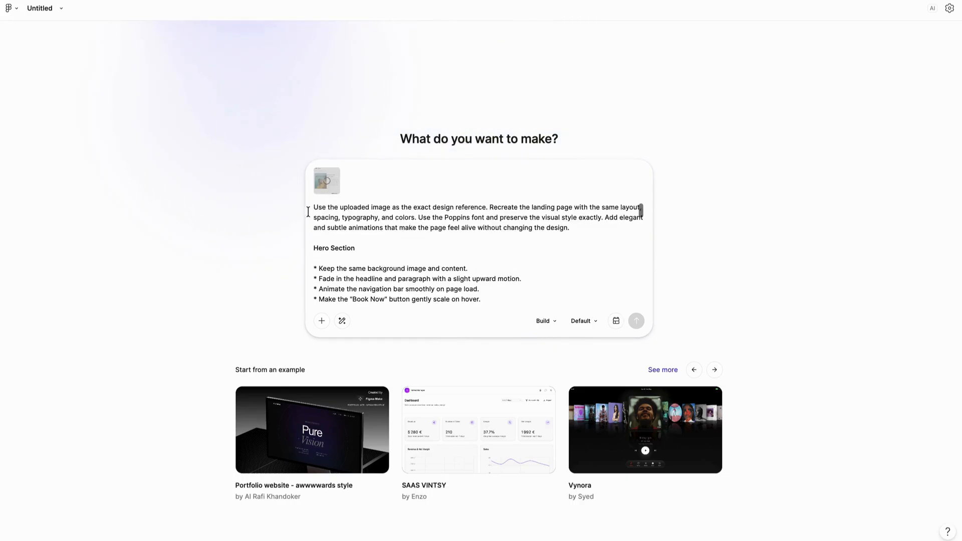
pyautogui.scroll(-10, 417, 262)
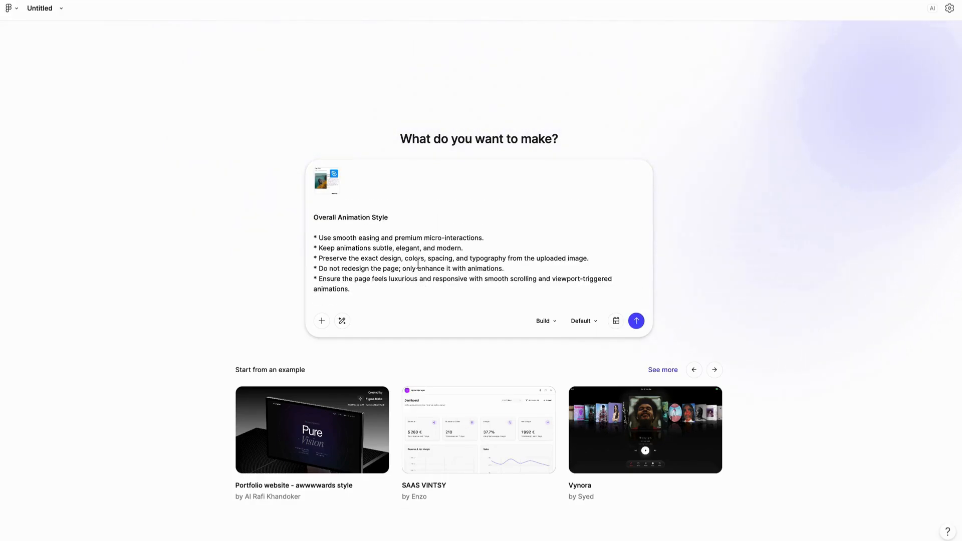
pyautogui.click(637, 323)
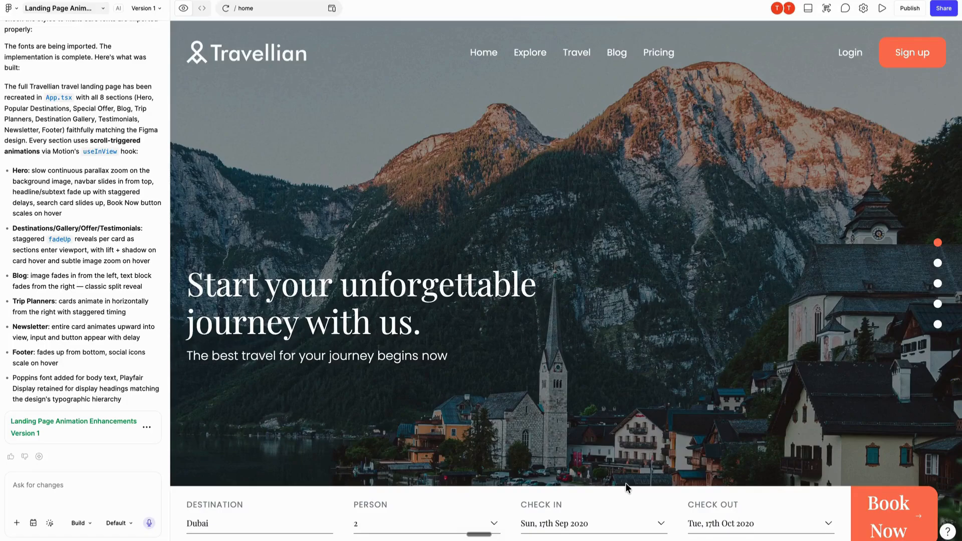
# - Preview the generated landing page full-screen and examine the scroll animation of the hero section and booking bar
pyautogui.scroll(-8, 597, 313)
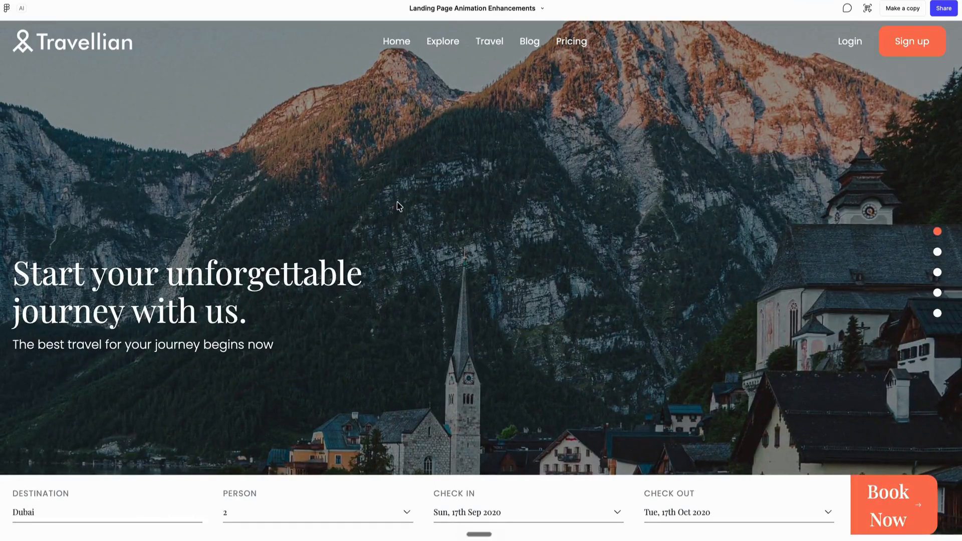
pyautogui.scroll(-3, 392, 226)
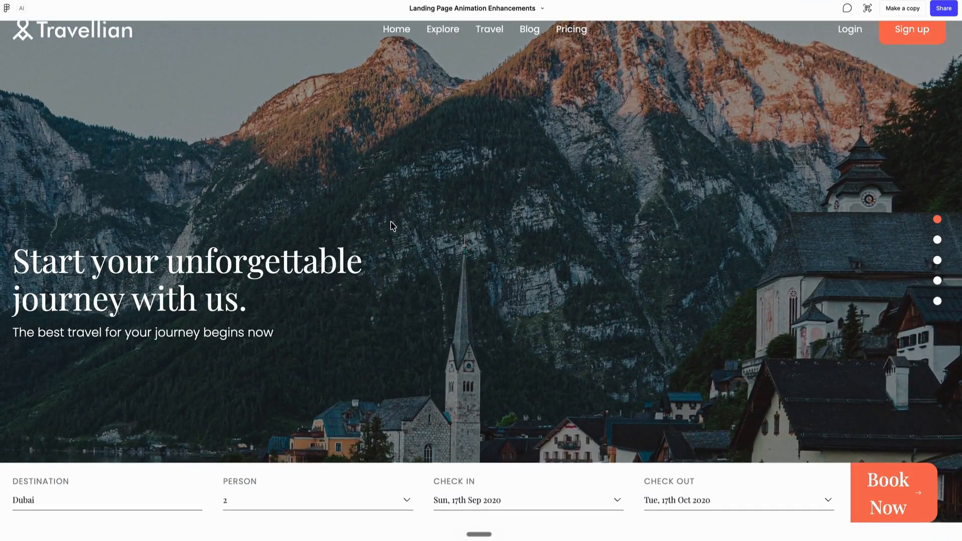
pyautogui.scroll(-2, 392, 226)
pyautogui.scroll(4, 392, 226)
pyautogui.scroll(-1, 392, 226)
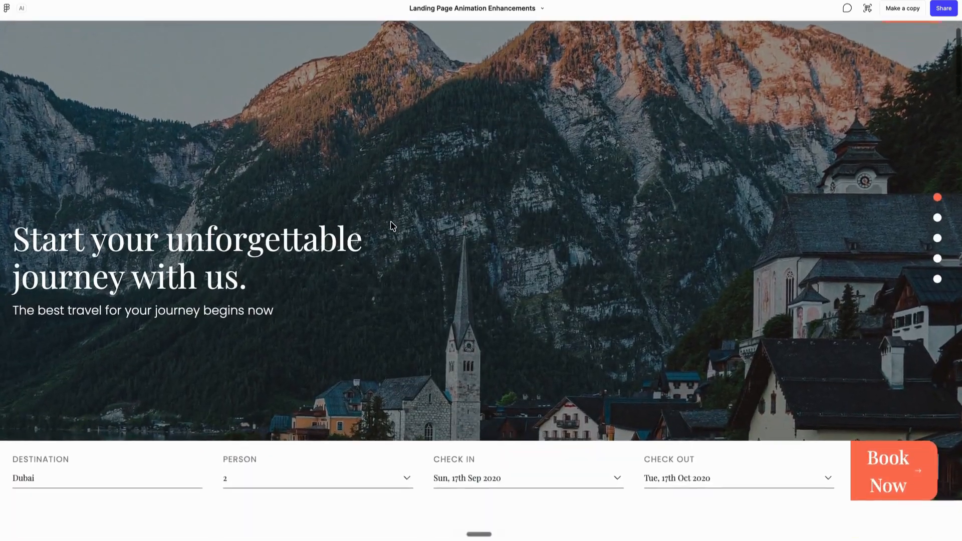
pyautogui.scroll(-2, 392, 226)
pyautogui.scroll(3, 392, 226)
pyautogui.scroll(-2, 392, 226)
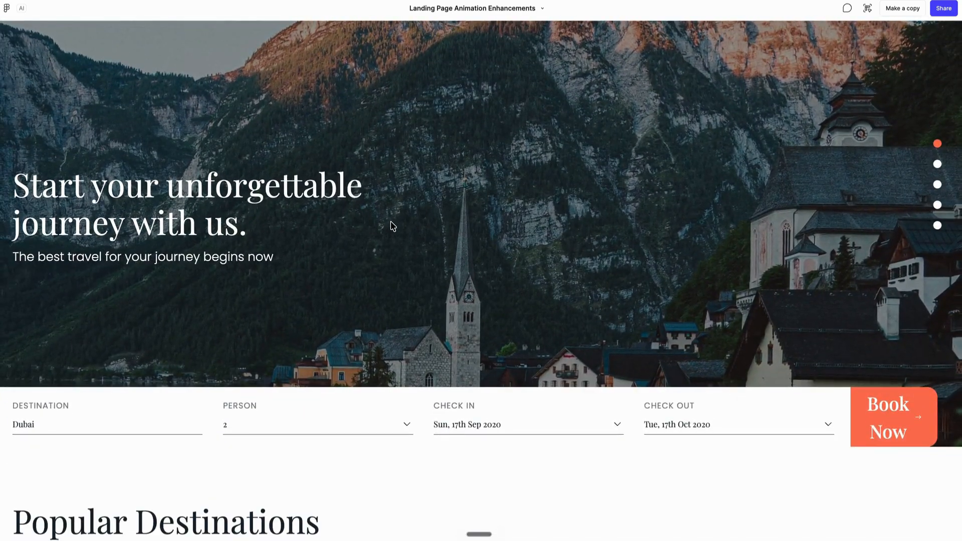
pyautogui.scroll(-1, 392, 226)
pyautogui.scroll(-1, 392, 226)
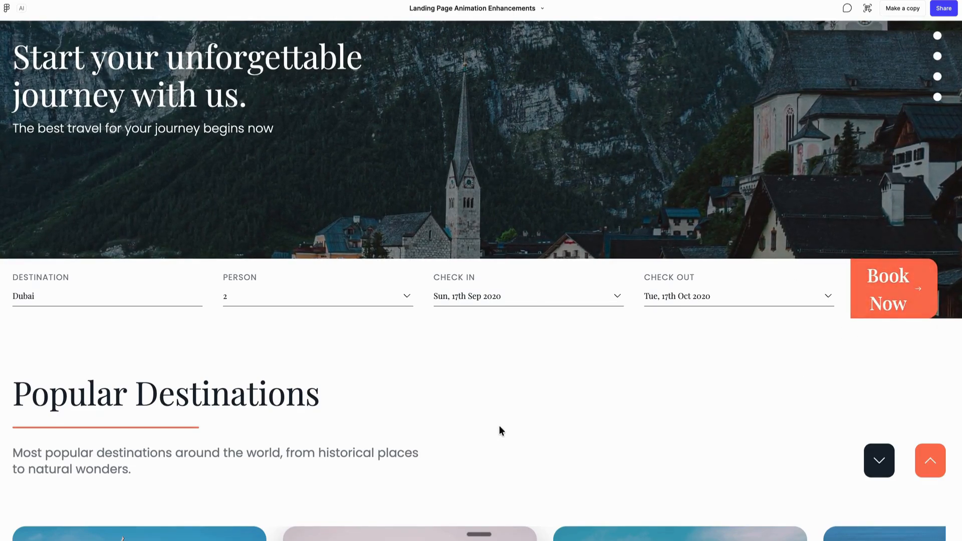
# - Examine the animations and hover effects from Popular Destinations down to the newsletter and footer, and return to the page's start
pyautogui.scroll(-5, 500, 429)
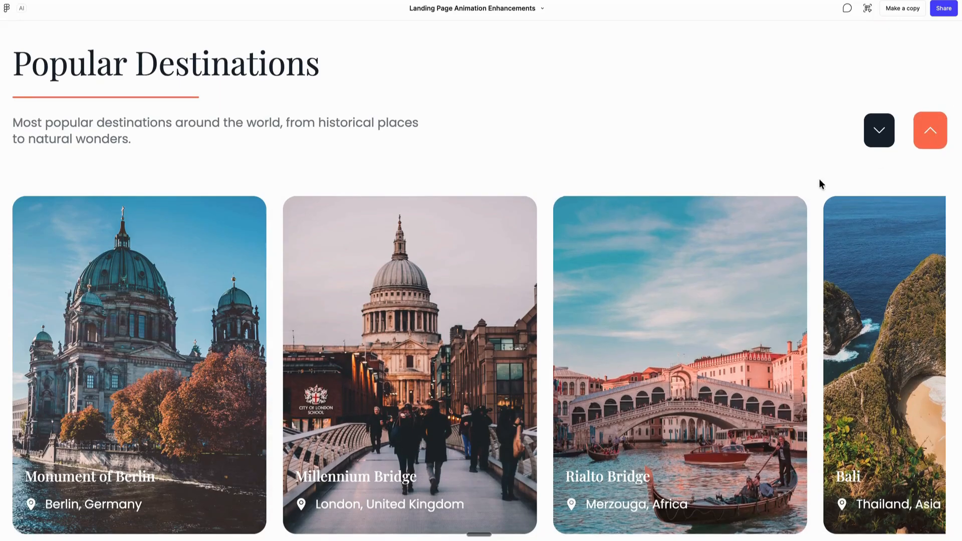
pyautogui.scroll(-5, 502, 320)
pyautogui.scroll(3, 502, 320)
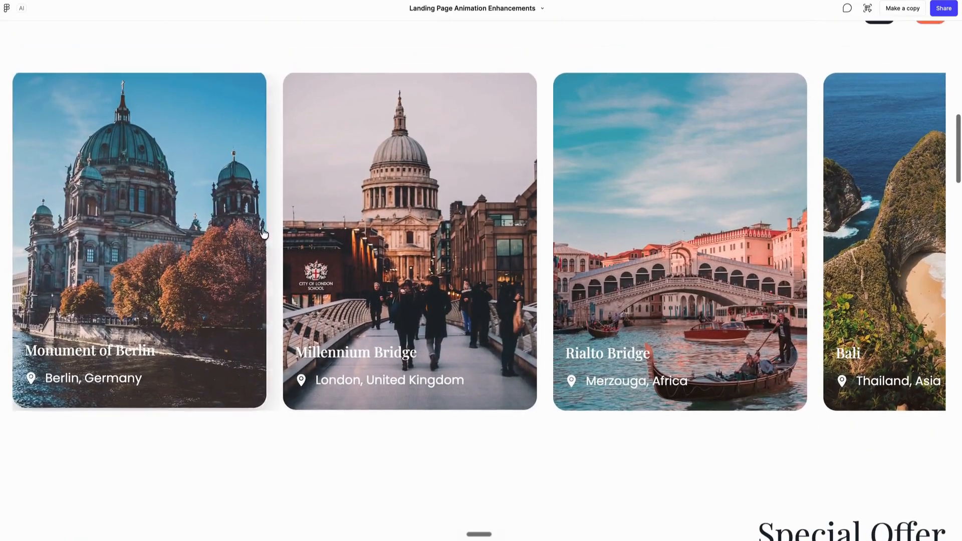
pyautogui.scroll(-5, 443, 292)
pyautogui.scroll(4, 442, 290)
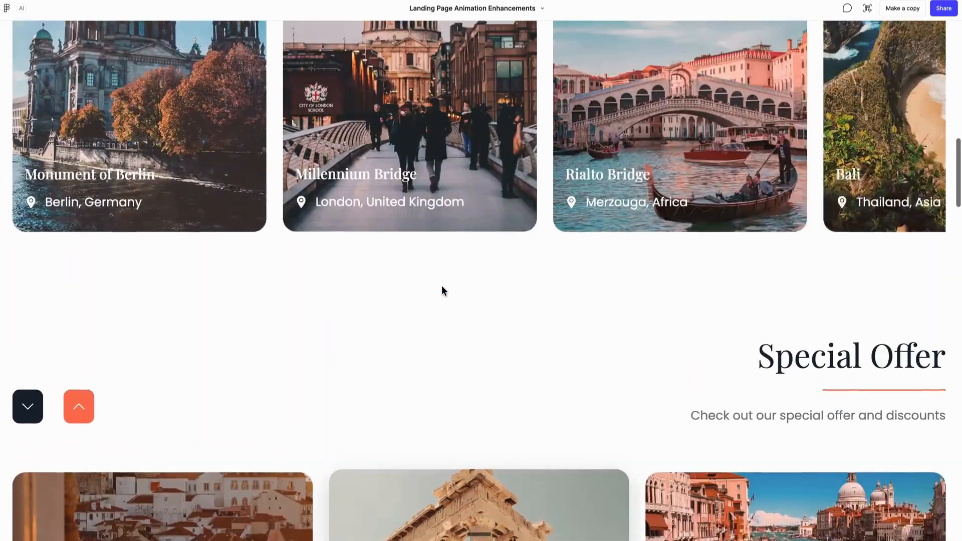
pyautogui.scroll(-8, 711, 273)
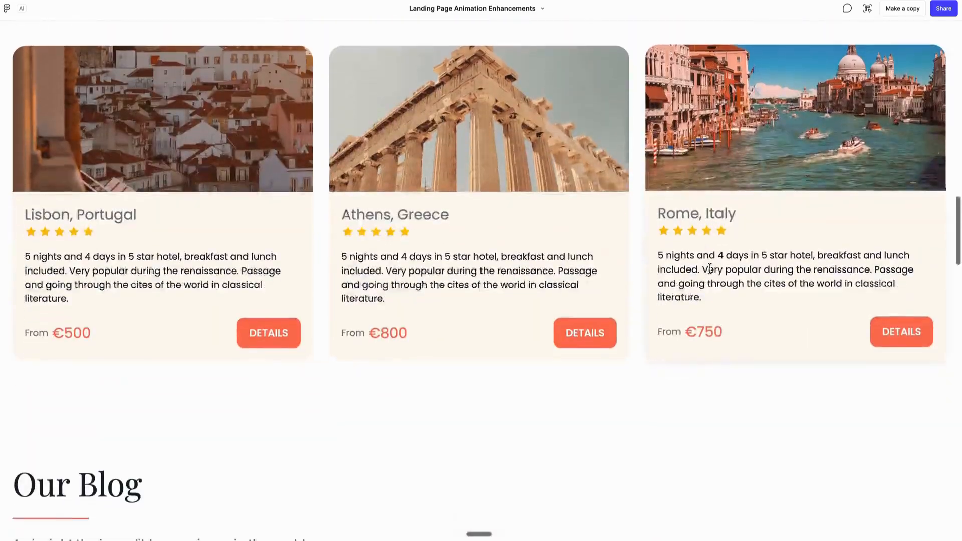
pyautogui.scroll(-10, 646, 375)
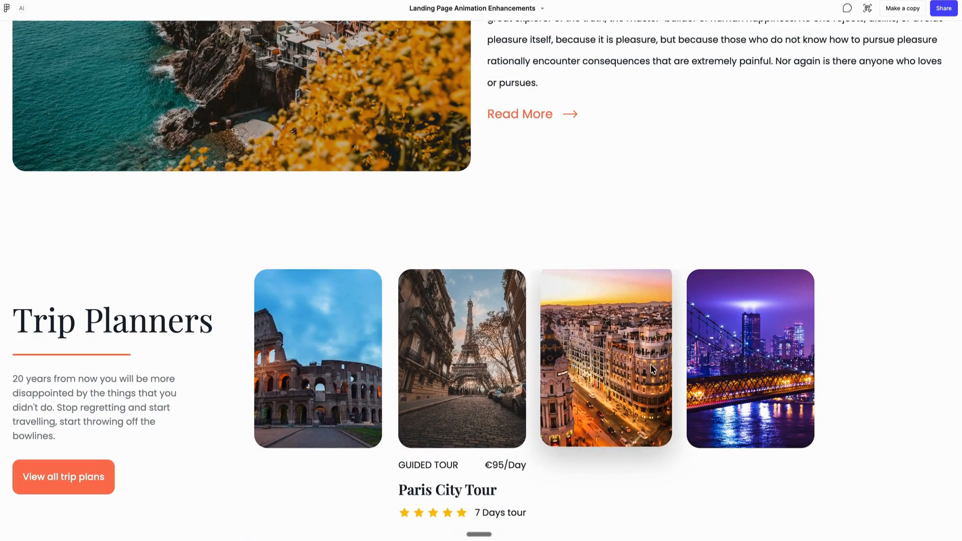
pyautogui.scroll(-10, 672, 371)
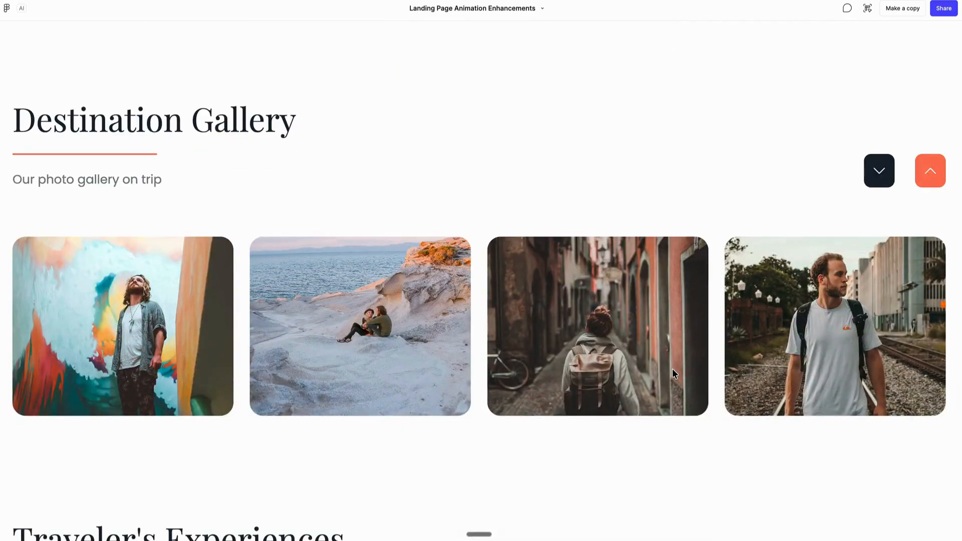
pyautogui.scroll(-5, 581, 206)
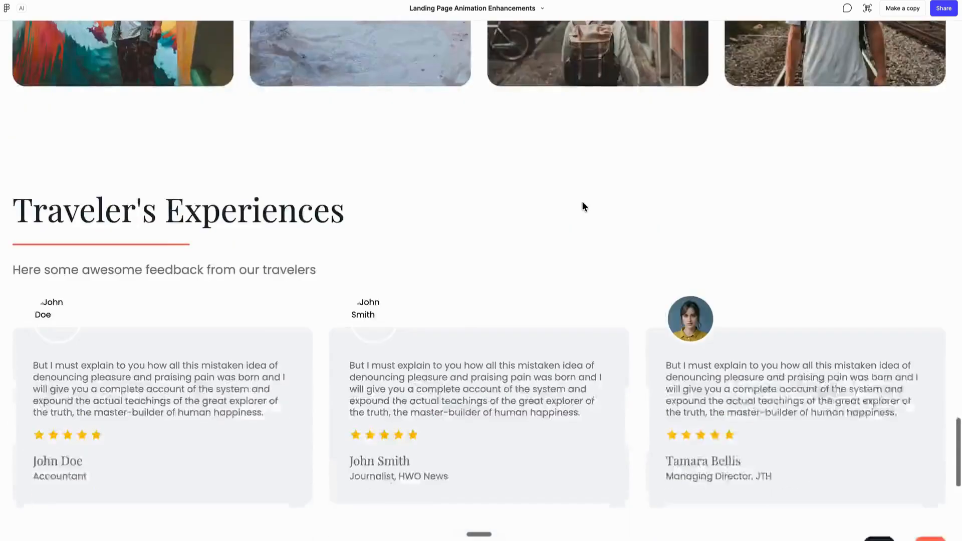
pyautogui.scroll(-6, 582, 203)
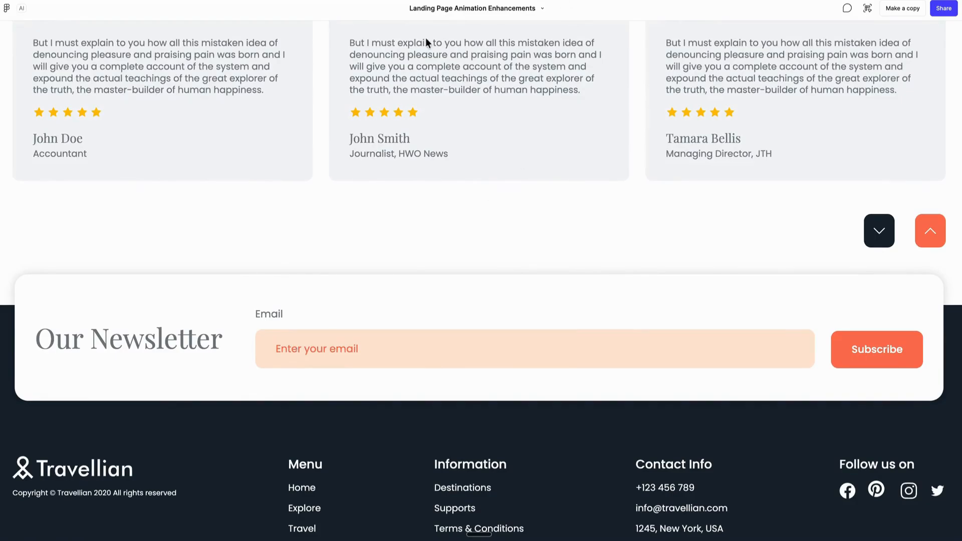
pyautogui.scroll(20, 426, 38)
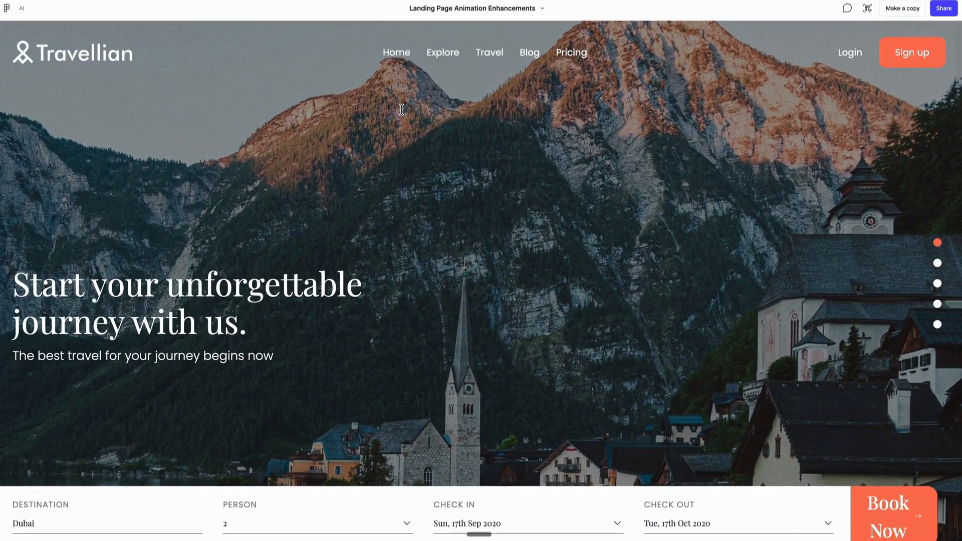